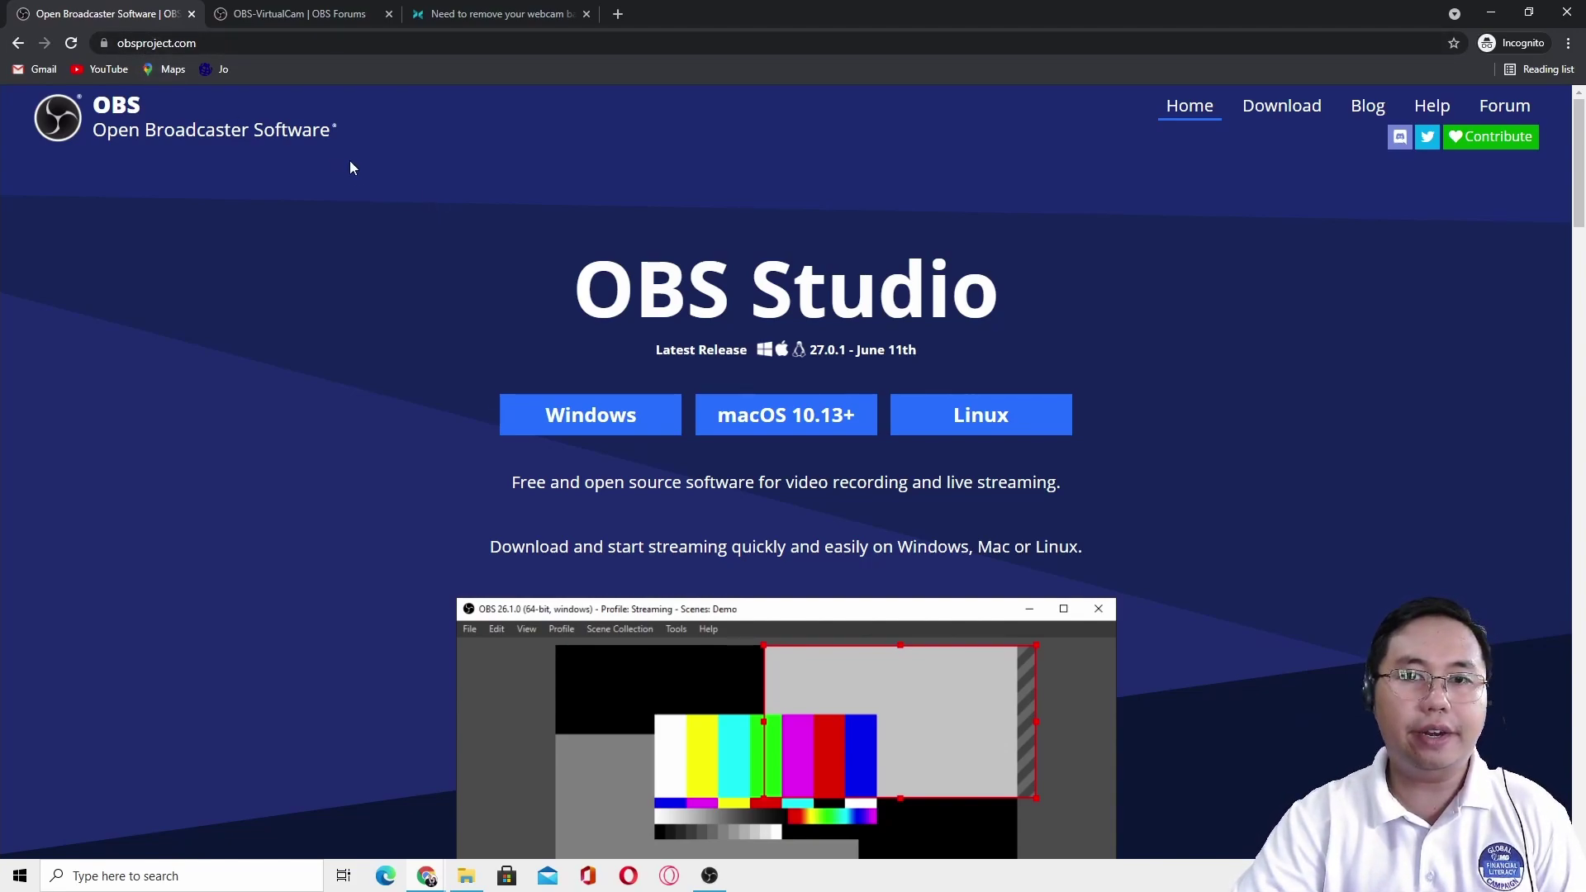
# Step: Download the Windows installer of OBS Studio from obsproject.com
pyautogui.click(595, 430)
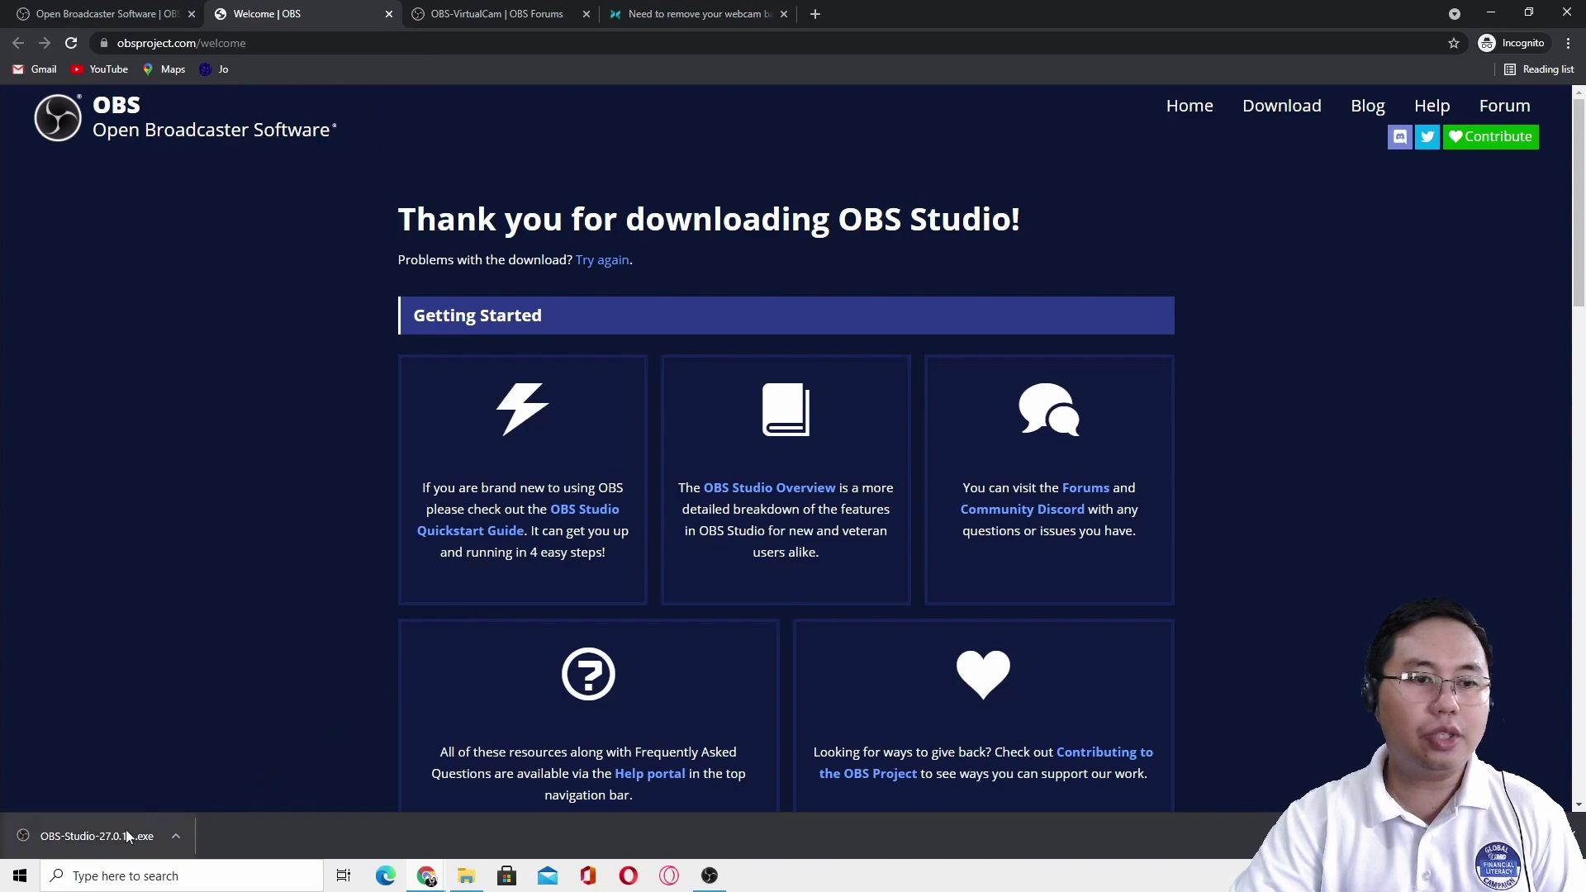
# Step: Close the thank-you tab and download OBS-VirtualCam 2.0.4 from its OBS forum page
pyautogui.click(389, 14)
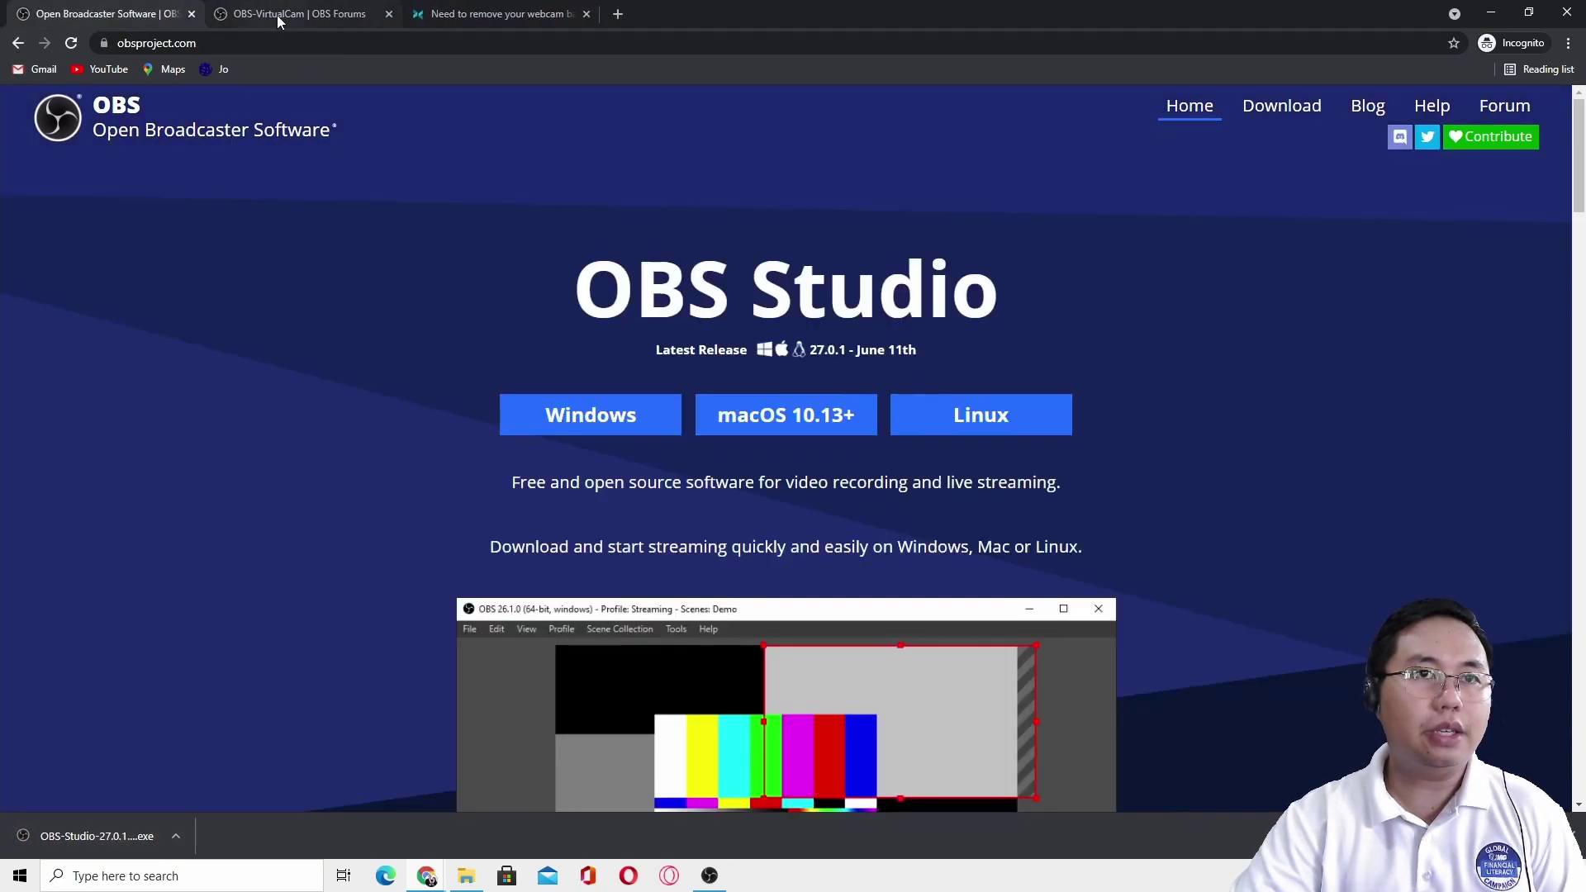
pyautogui.click(276, 15)
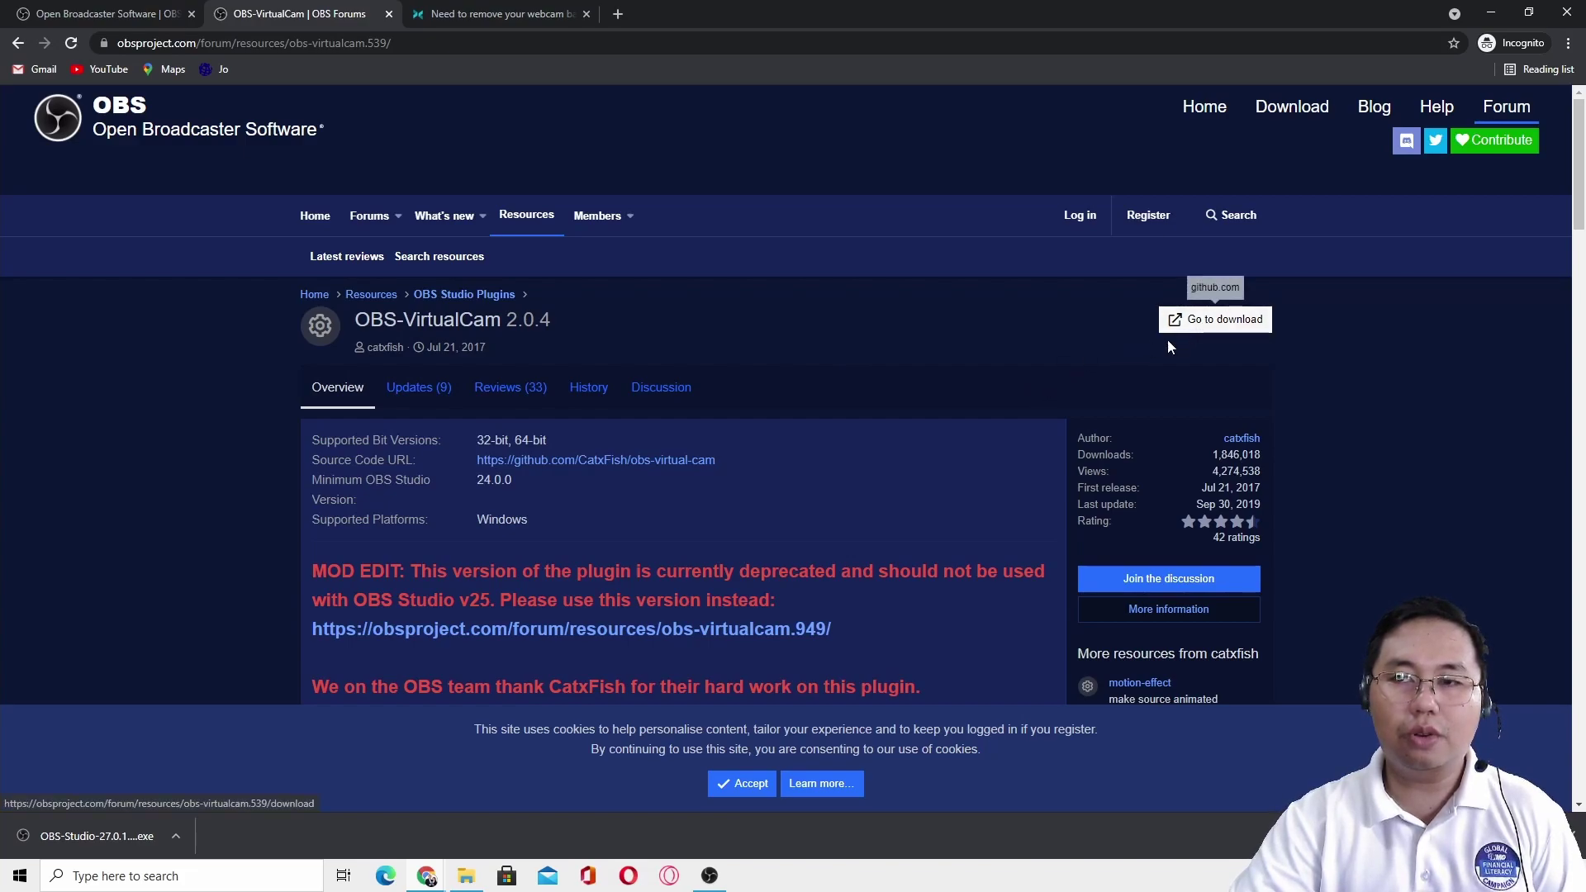
pyautogui.click(1216, 328)
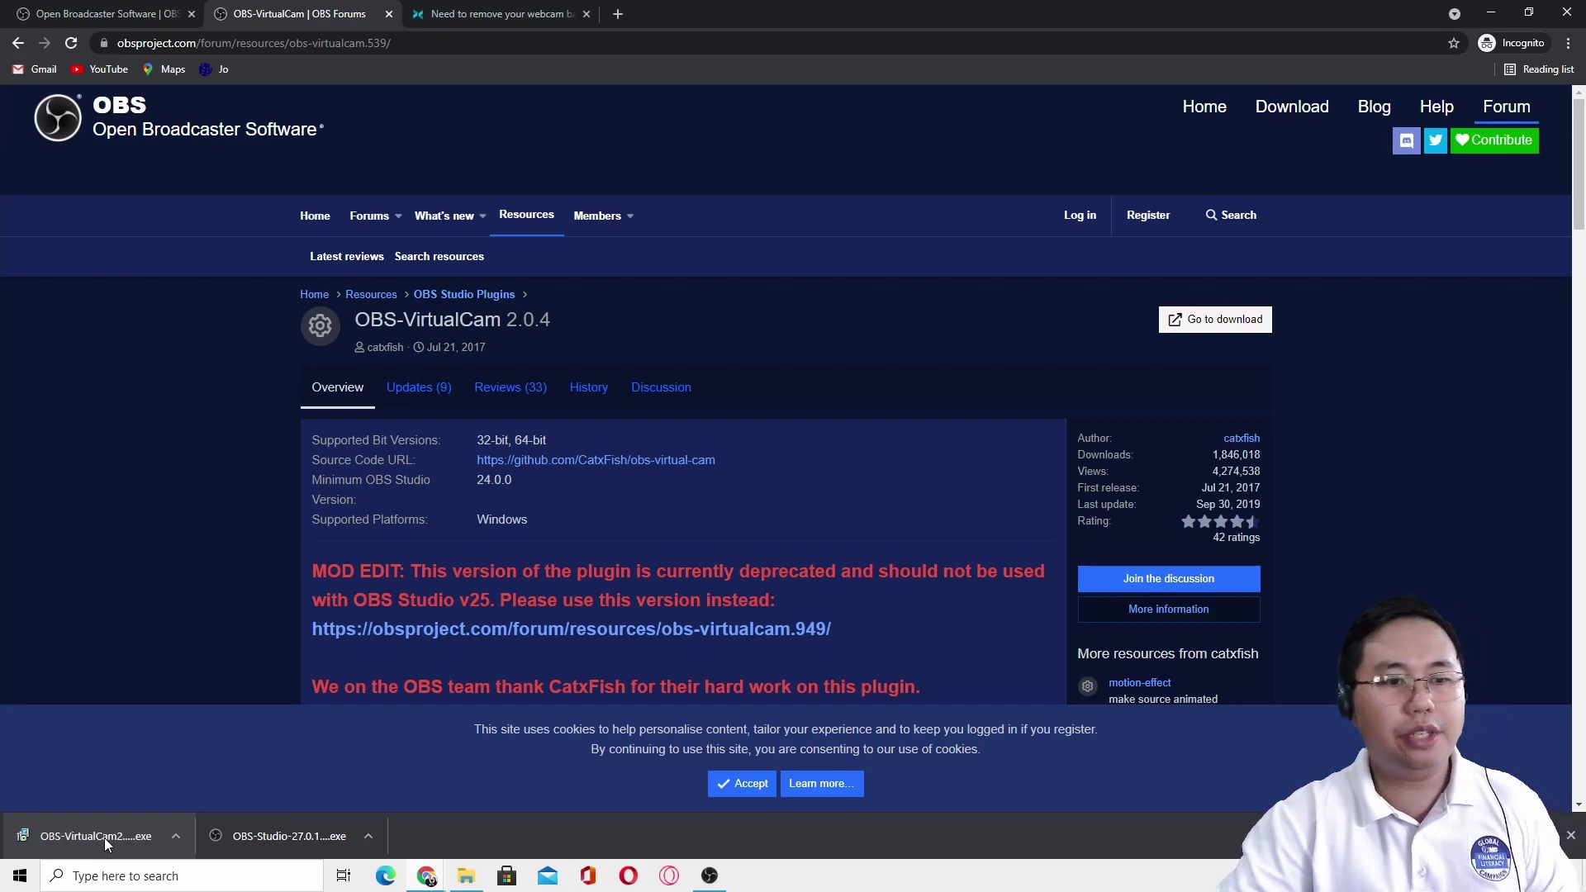
pyautogui.click(105, 839)
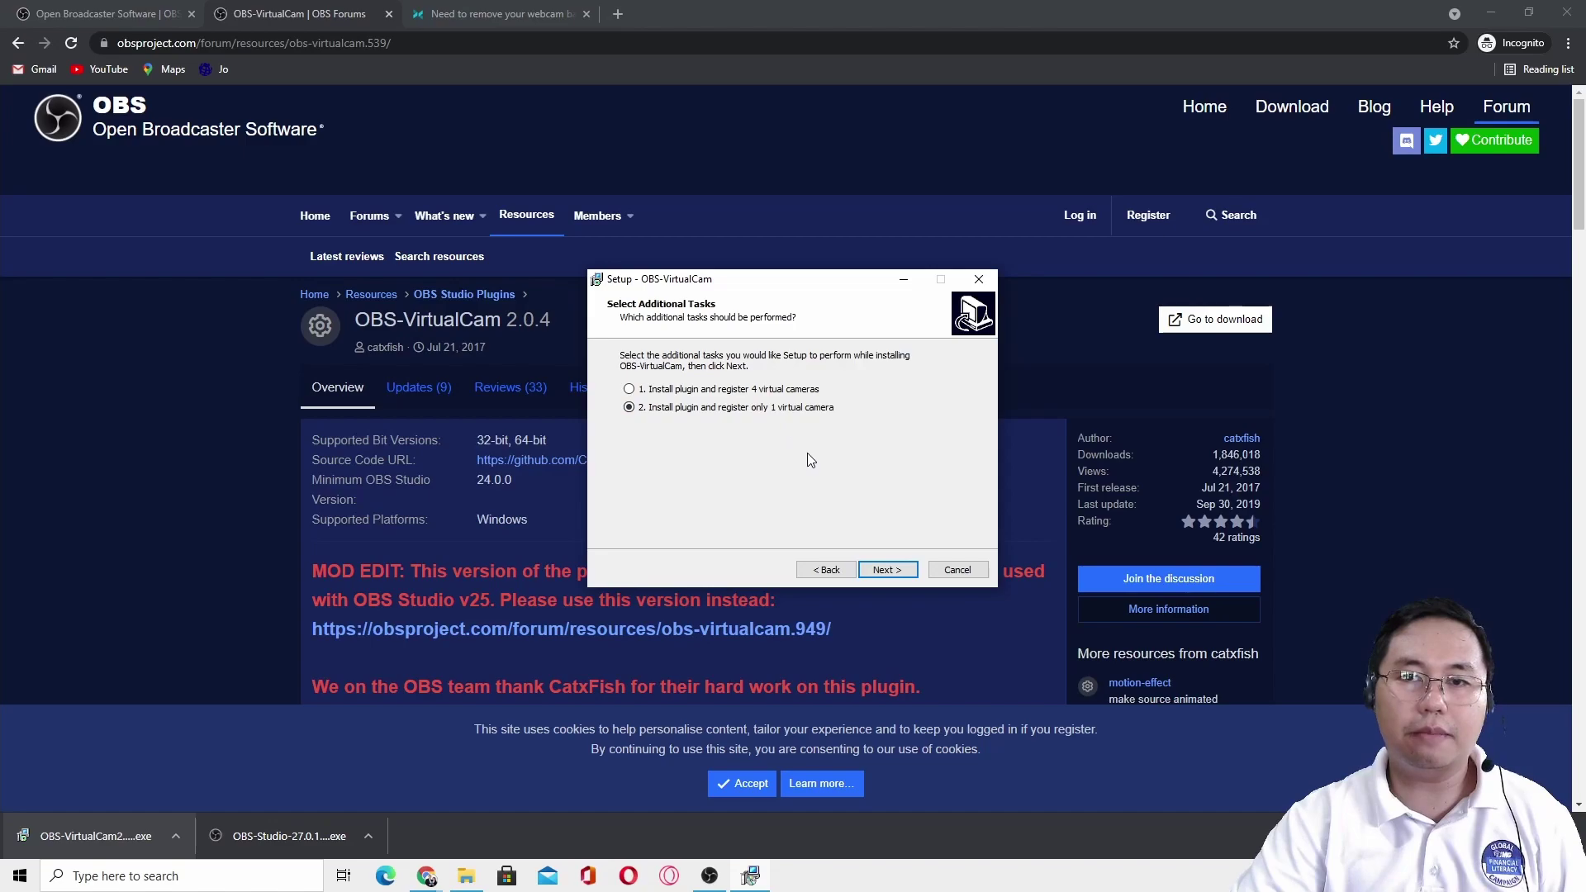
pyautogui.click(942, 570)
pyautogui.click(848, 518)
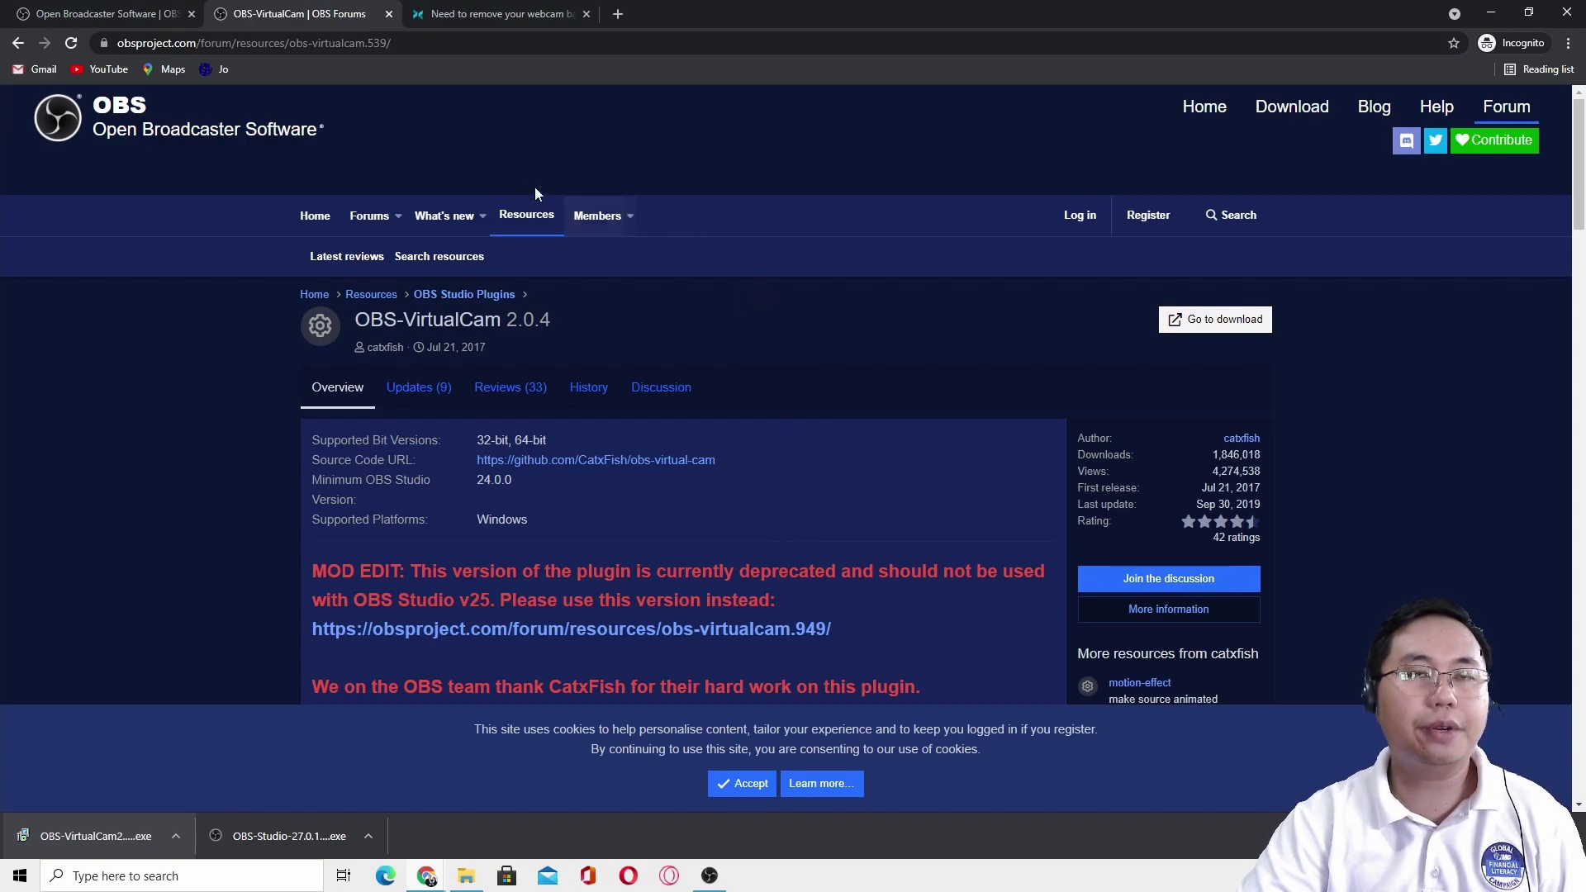
# Step: Request the Windows 10 download of XSplit VCam on xsplit.com/vcam
pyautogui.click(487, 18)
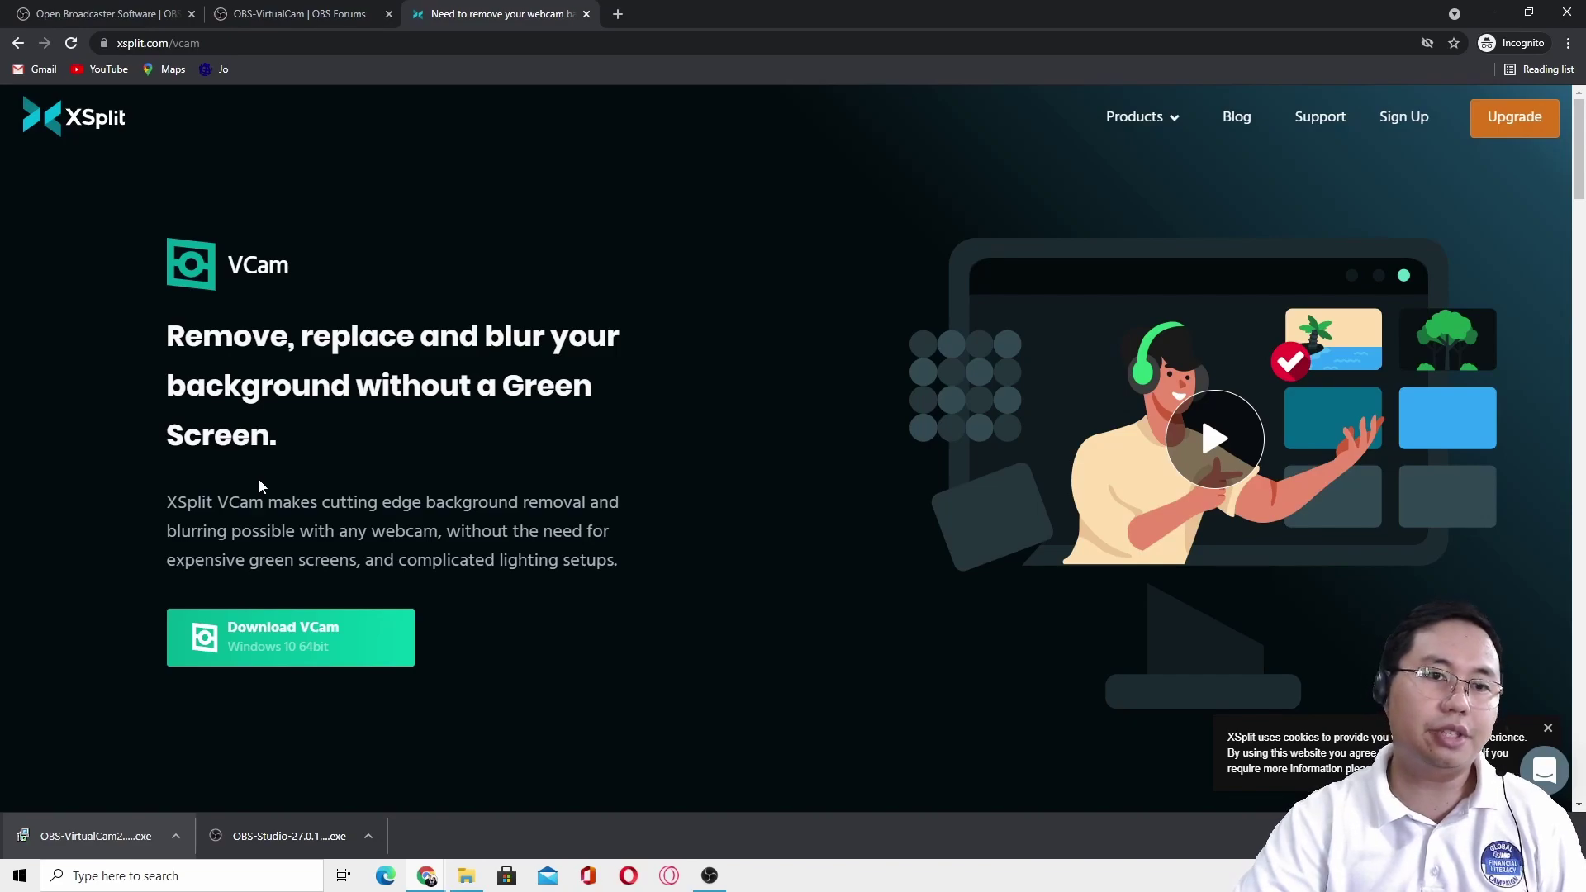
pyautogui.click(259, 666)
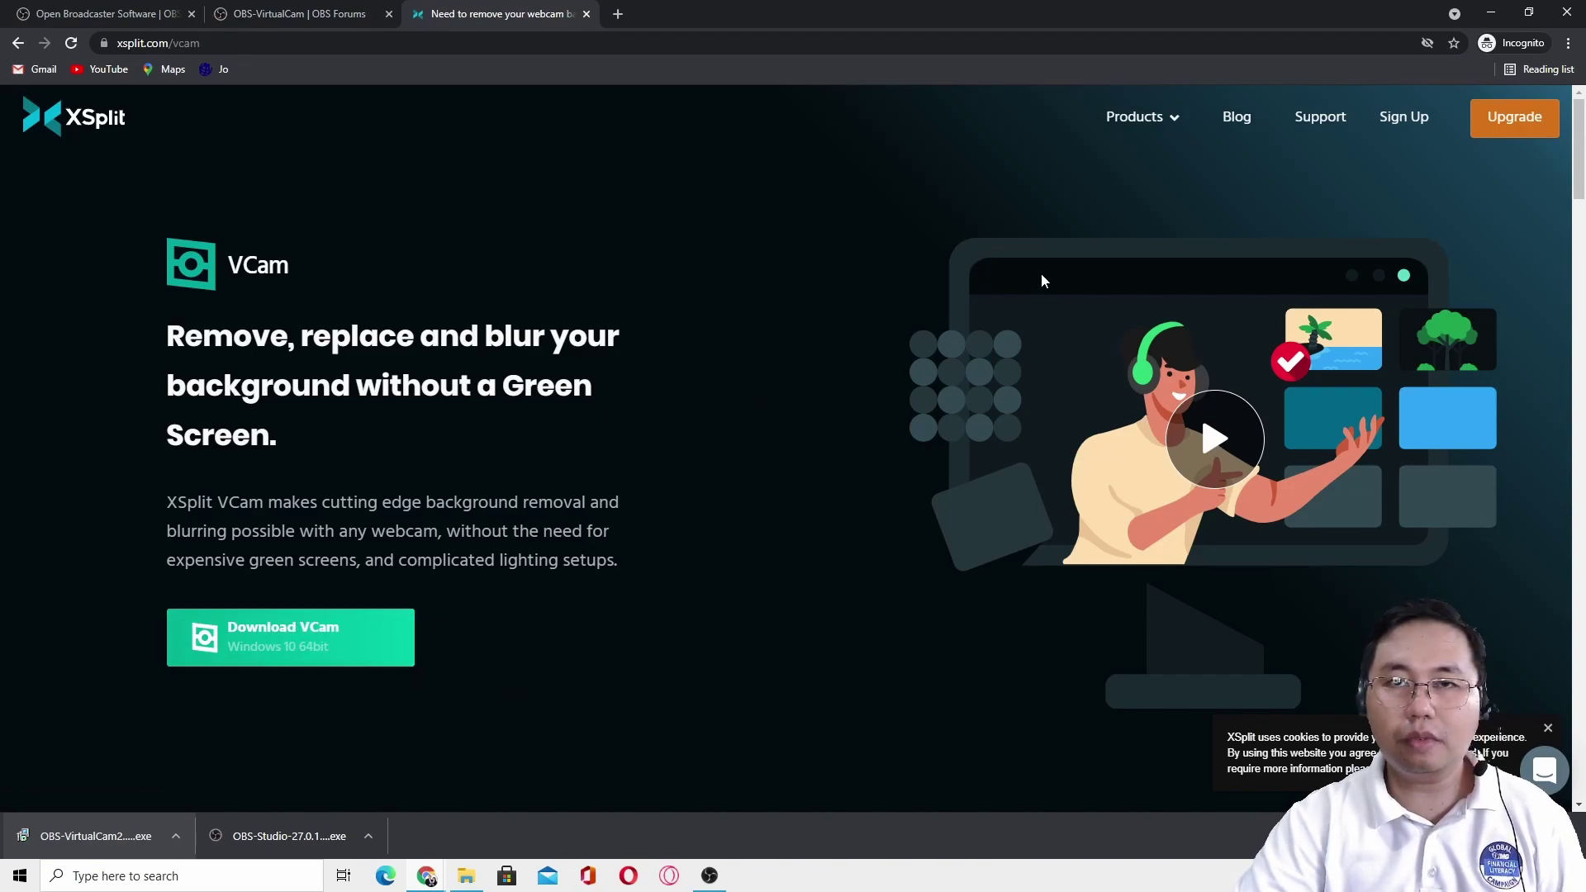
# Step: Hide the incognito browser and open XSplit VCam from the system tray
pyautogui.click(1491, 12)
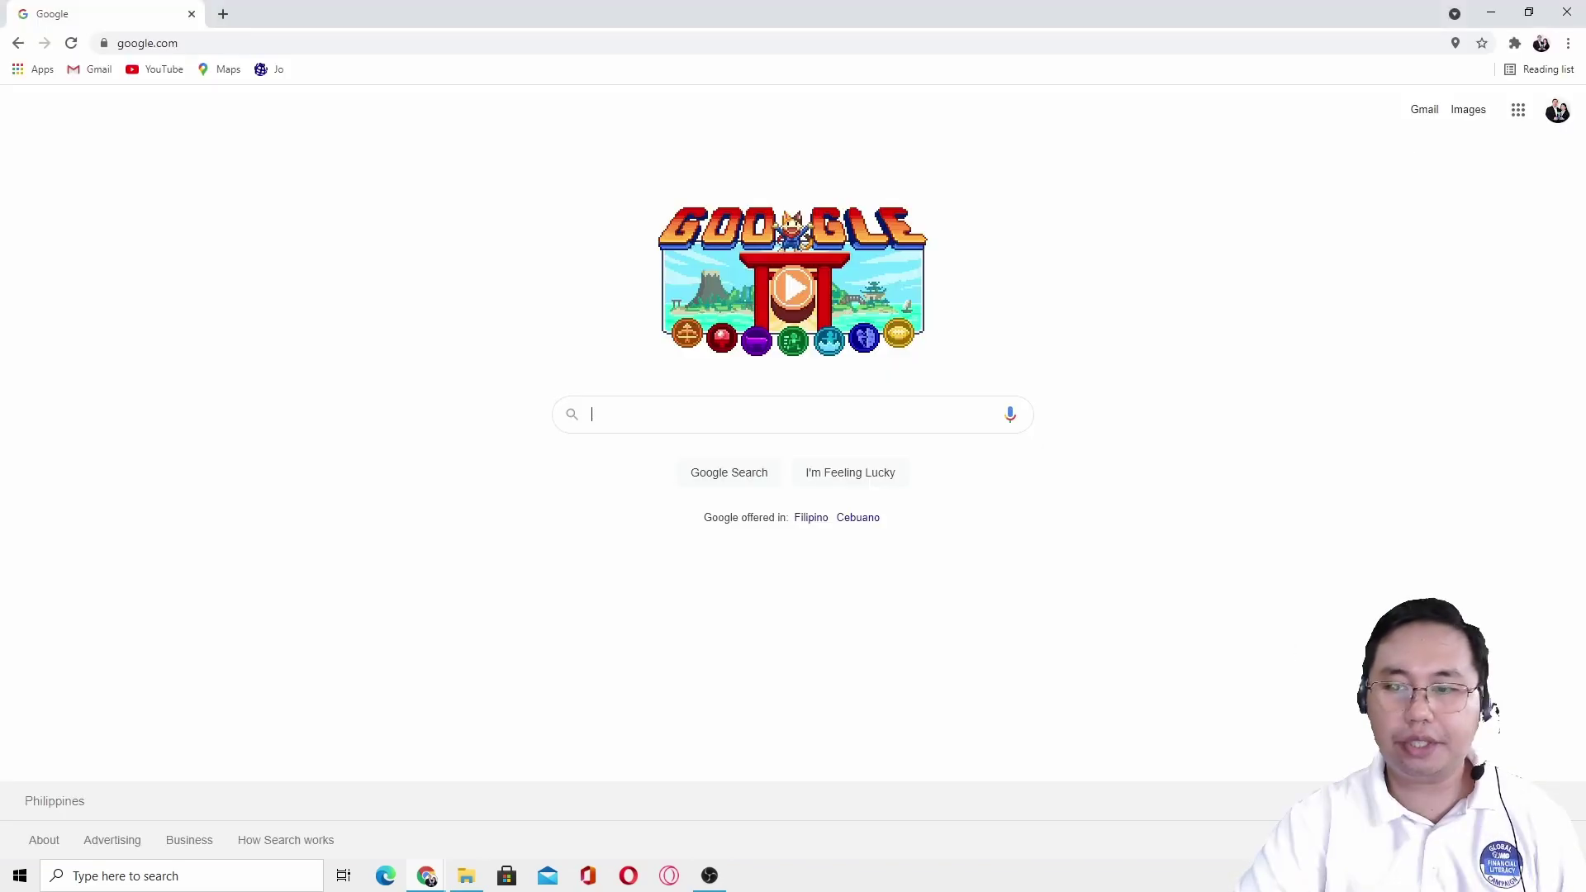
pyautogui.click(1470, 876)
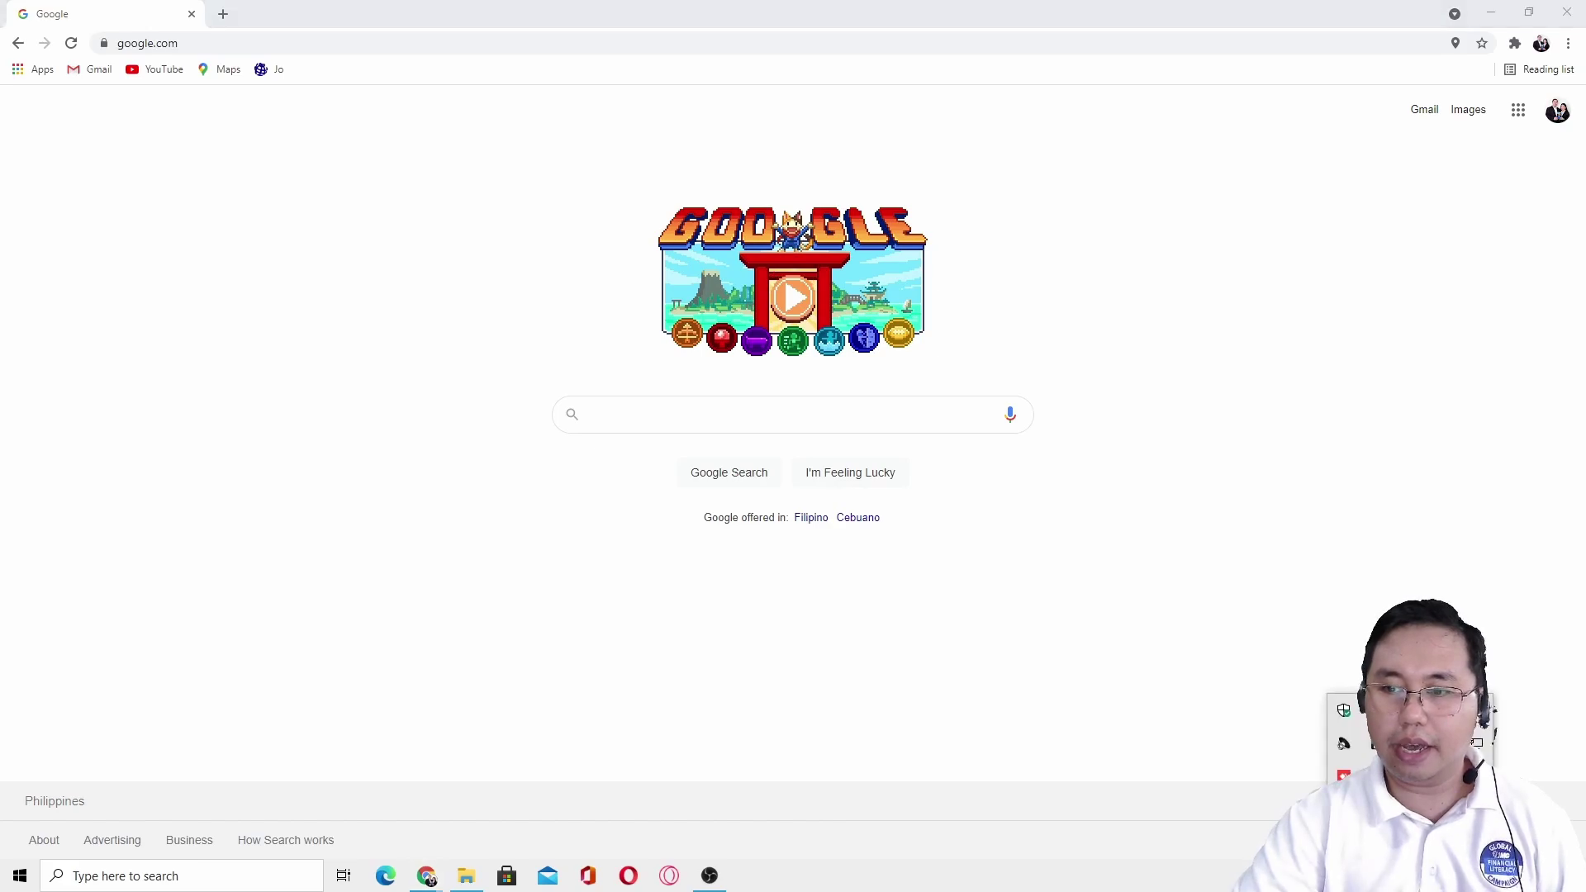
pyautogui.click(1344, 744)
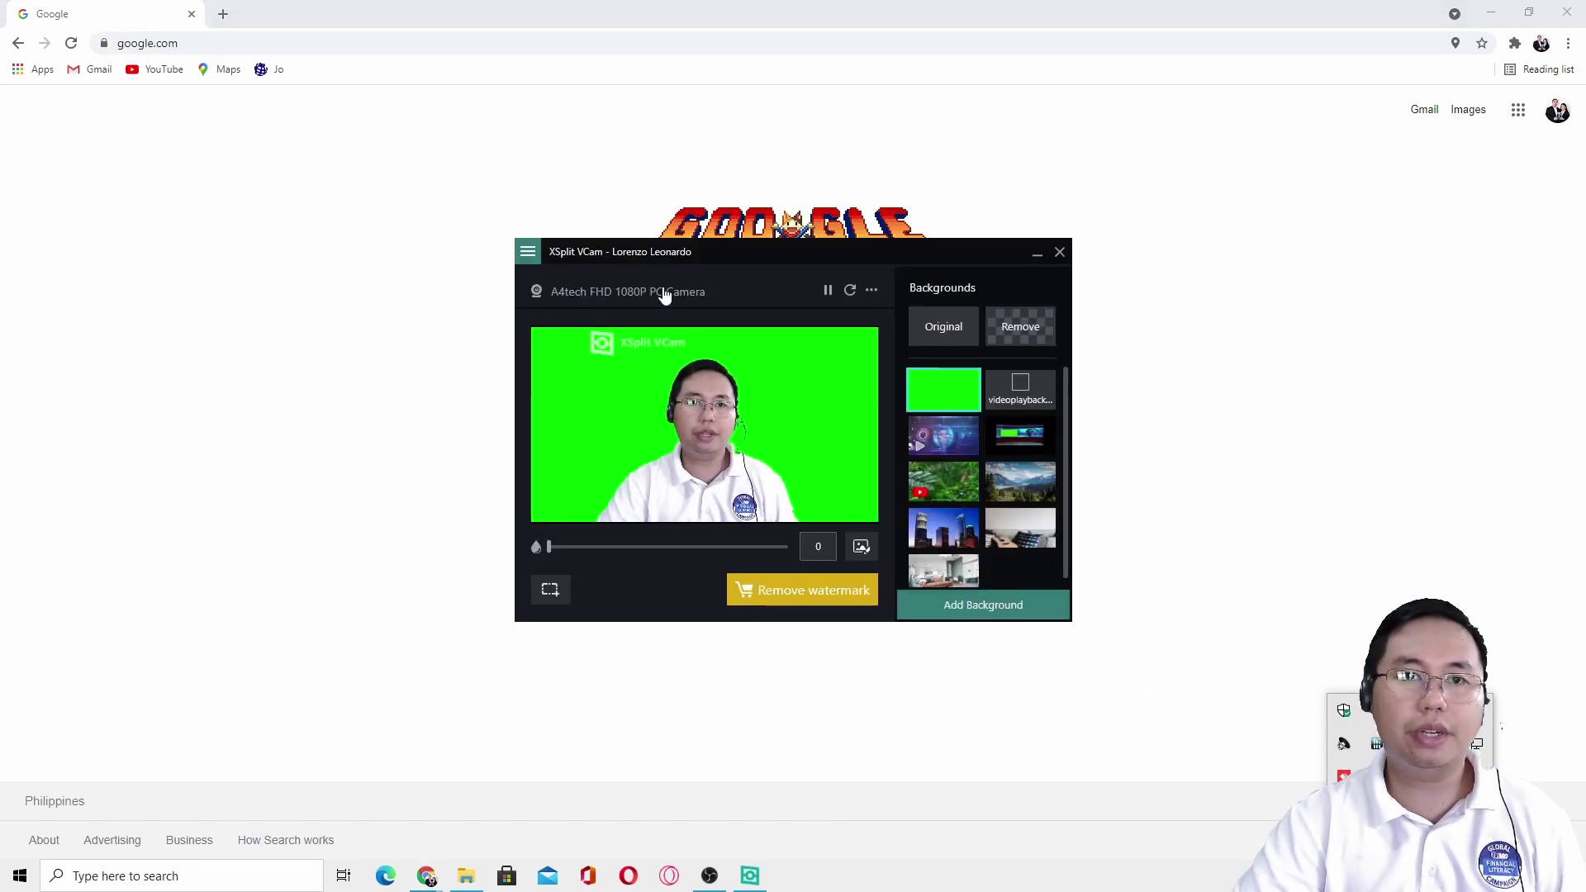
pyautogui.moveTo(704, 251); pyautogui.dragTo(665, 299)
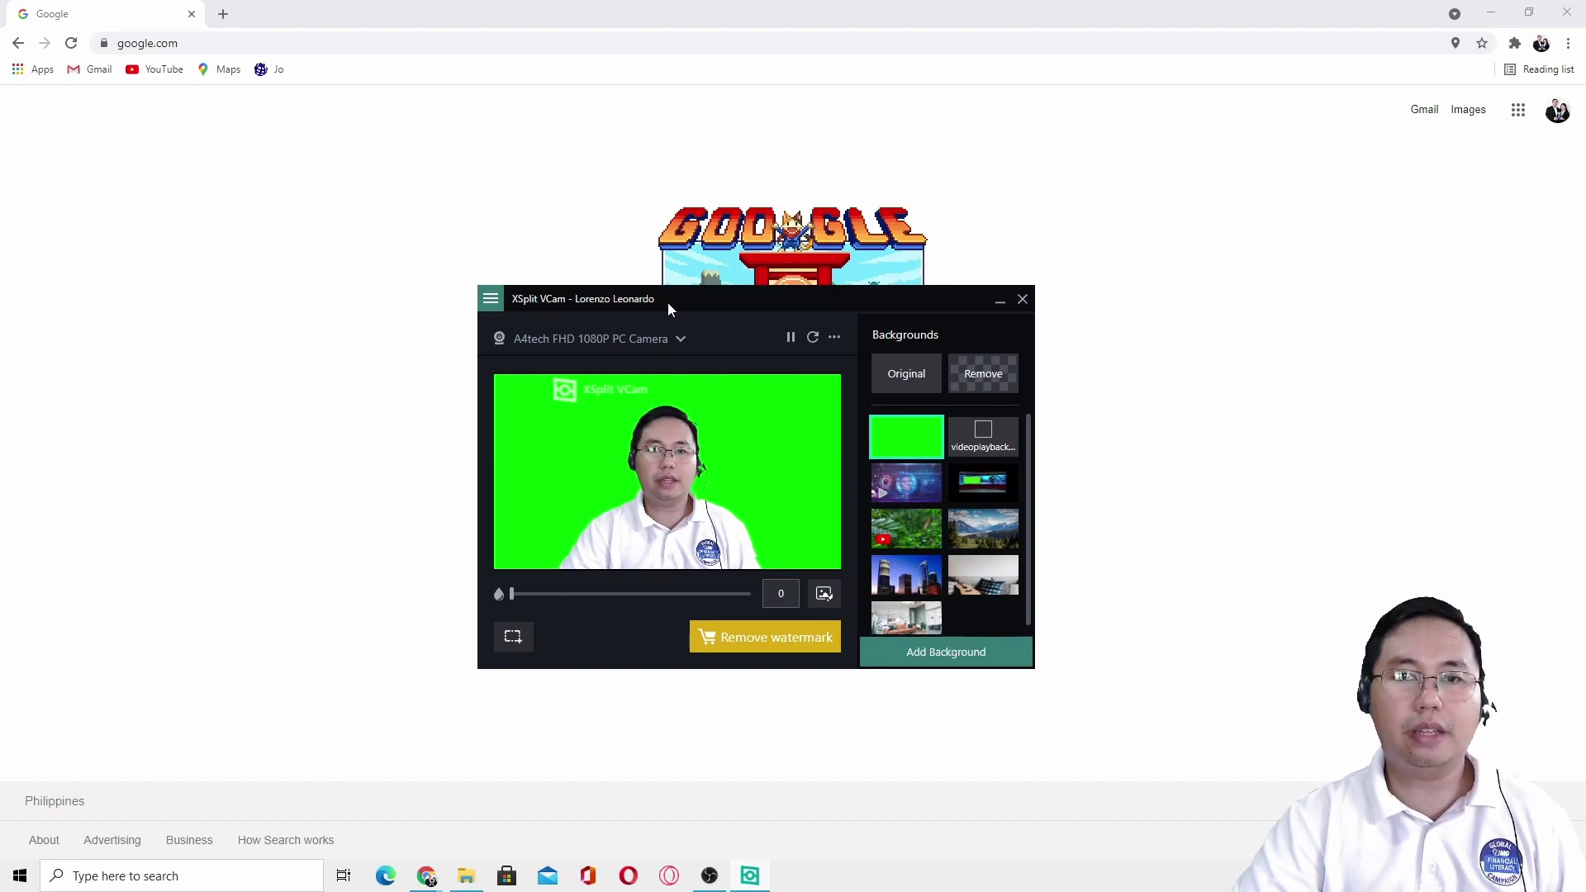
# Step: Show VCam's Add Background choices and move the VCam window to the left
pyautogui.moveTo(958, 489)
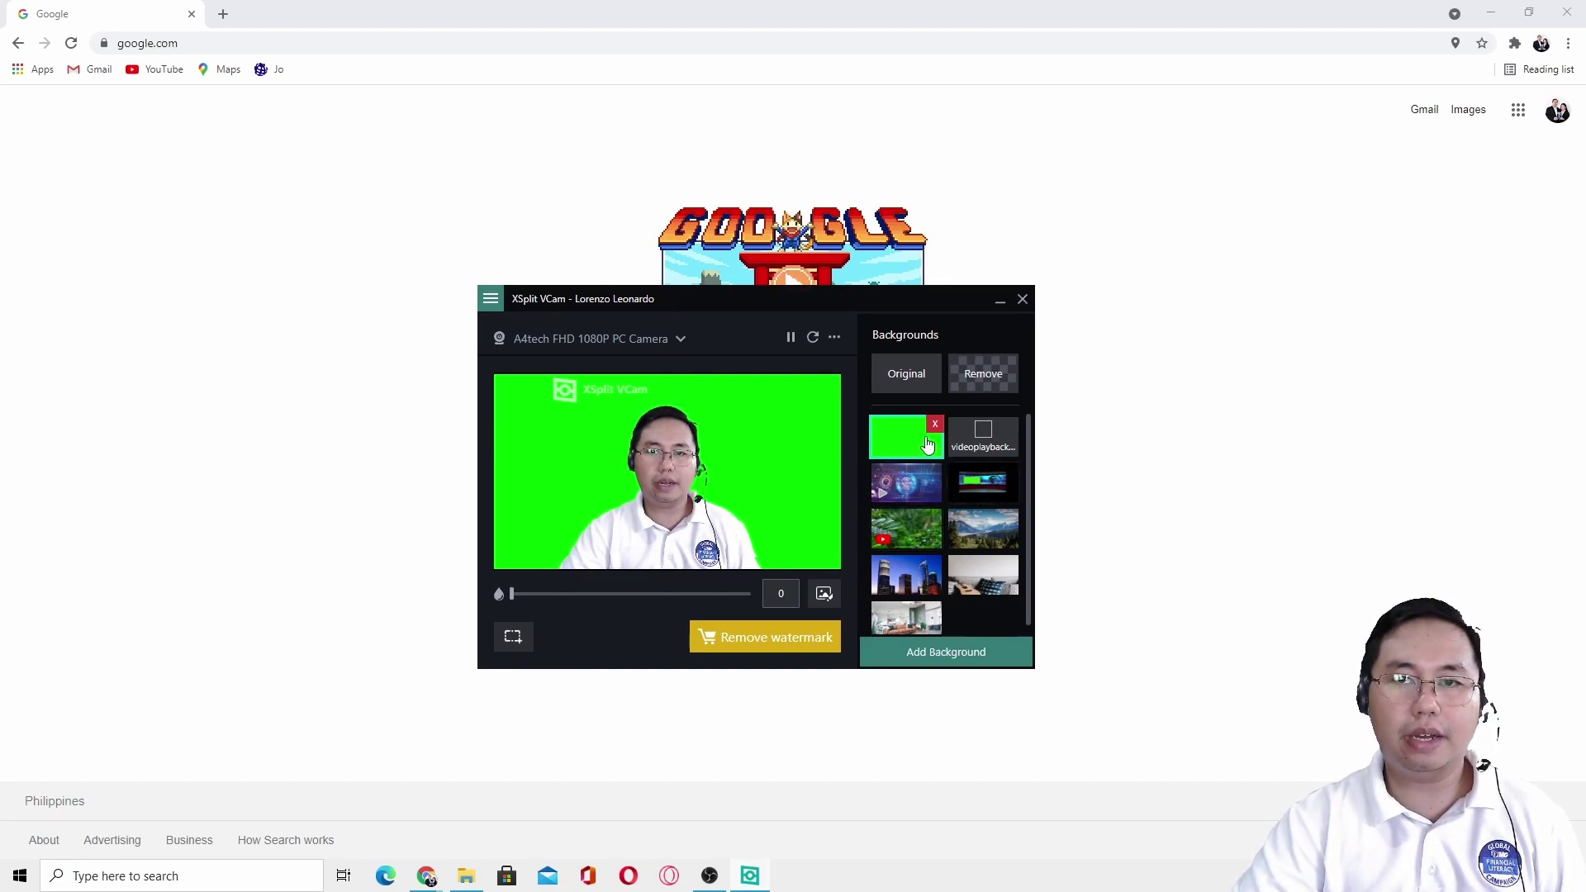
pyautogui.click(934, 656)
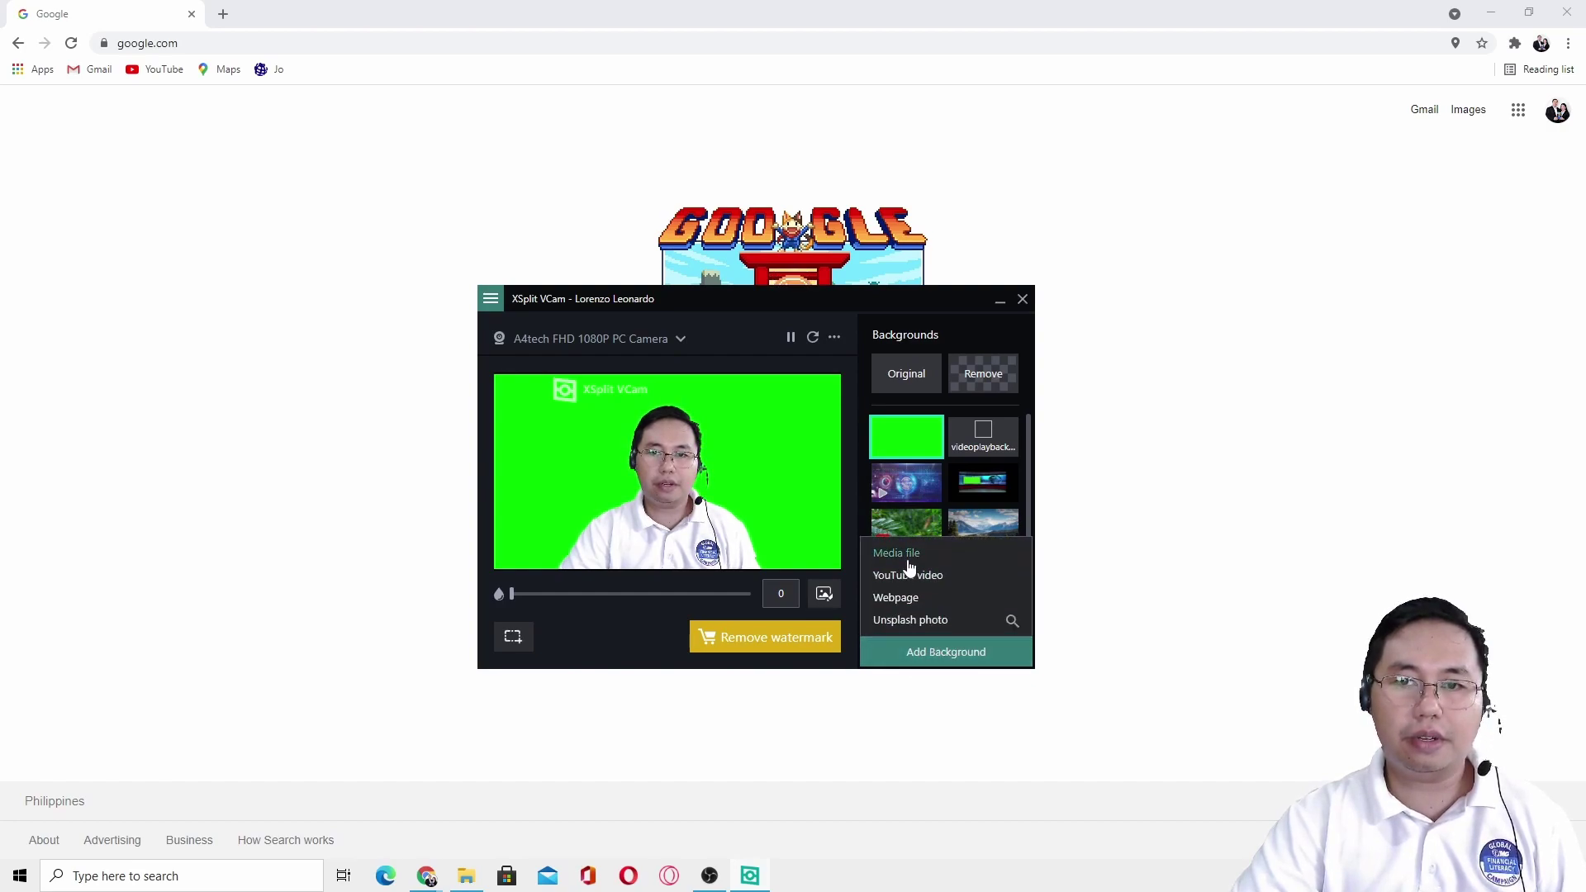
pyautogui.moveTo(908, 459)
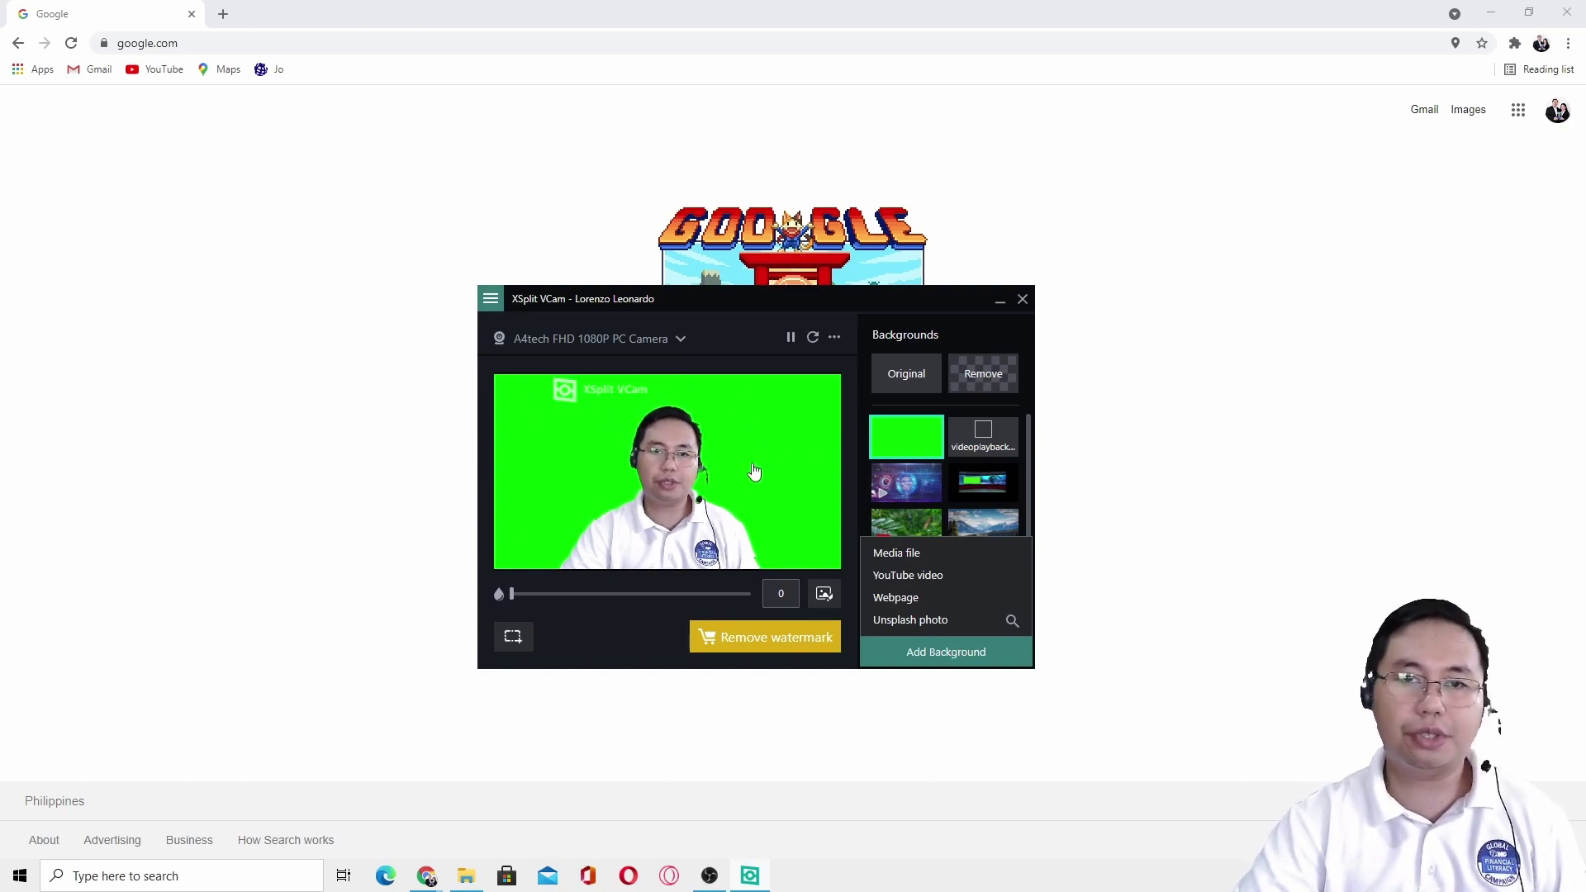
pyautogui.moveTo(835, 300); pyautogui.dragTo(917, 240)
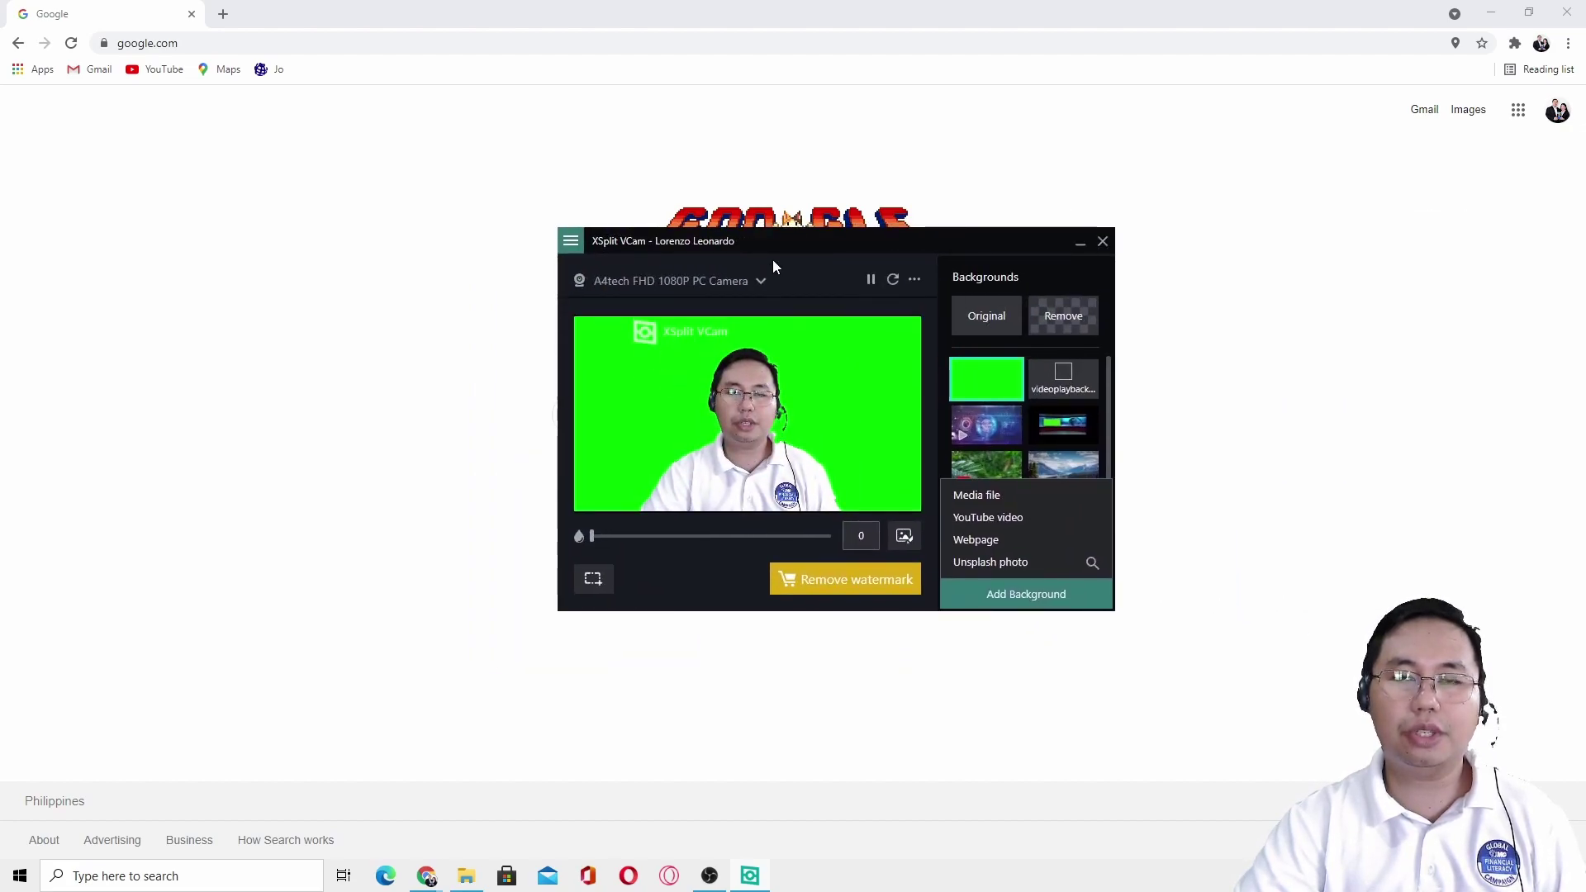
pyautogui.moveTo(780, 235); pyautogui.dragTo(452, 199)
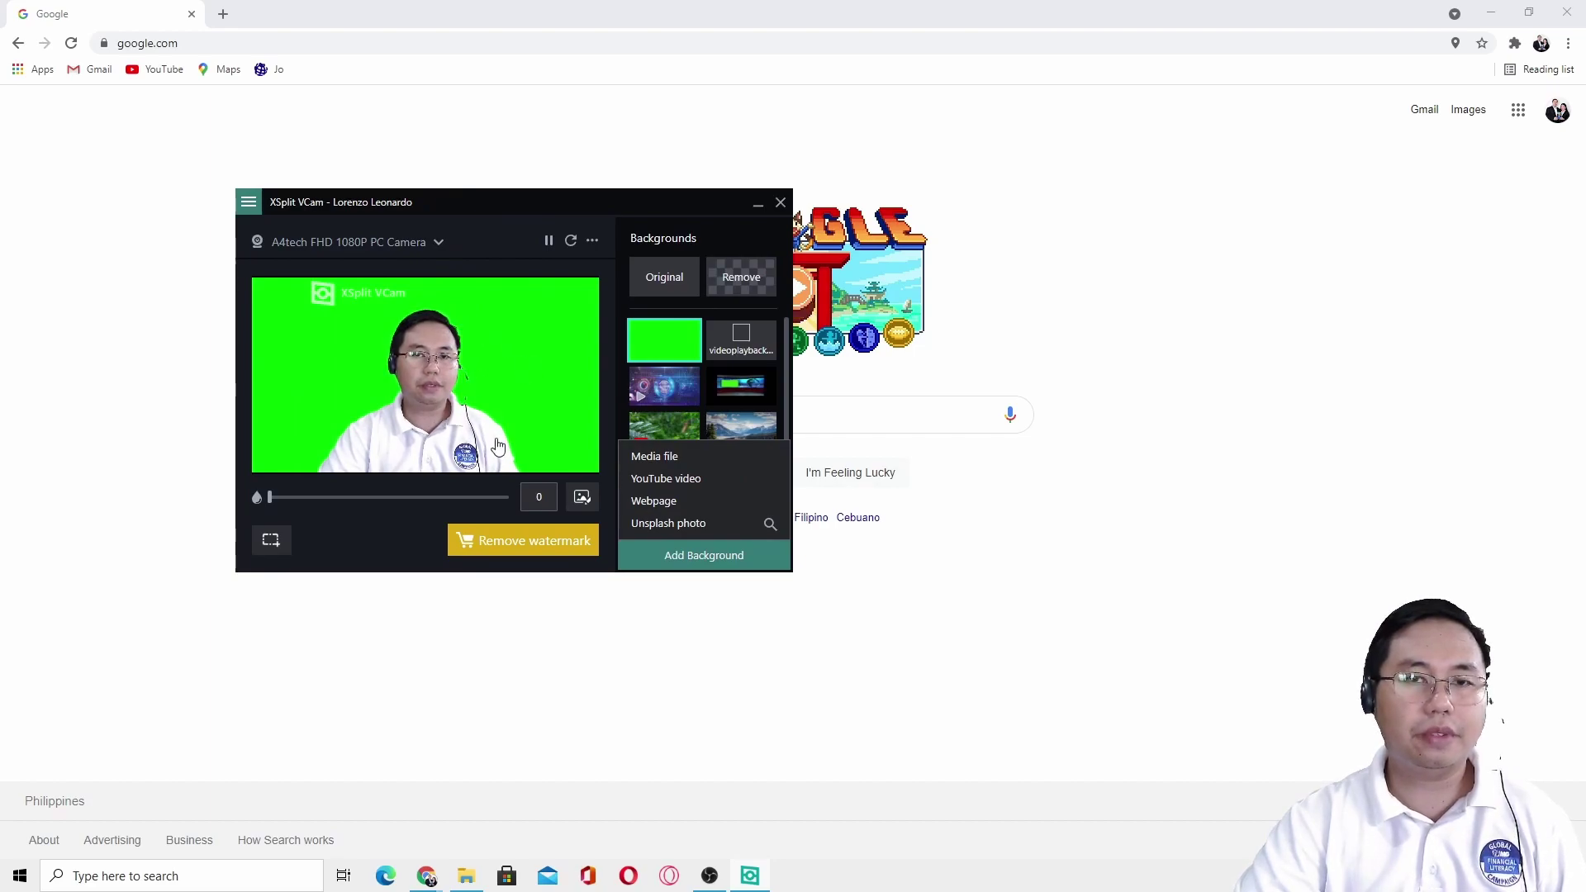
# Step: Load the Green image file as a background and apply it to the webcam
pyautogui.click(650, 463)
pyautogui.click(784, 430)
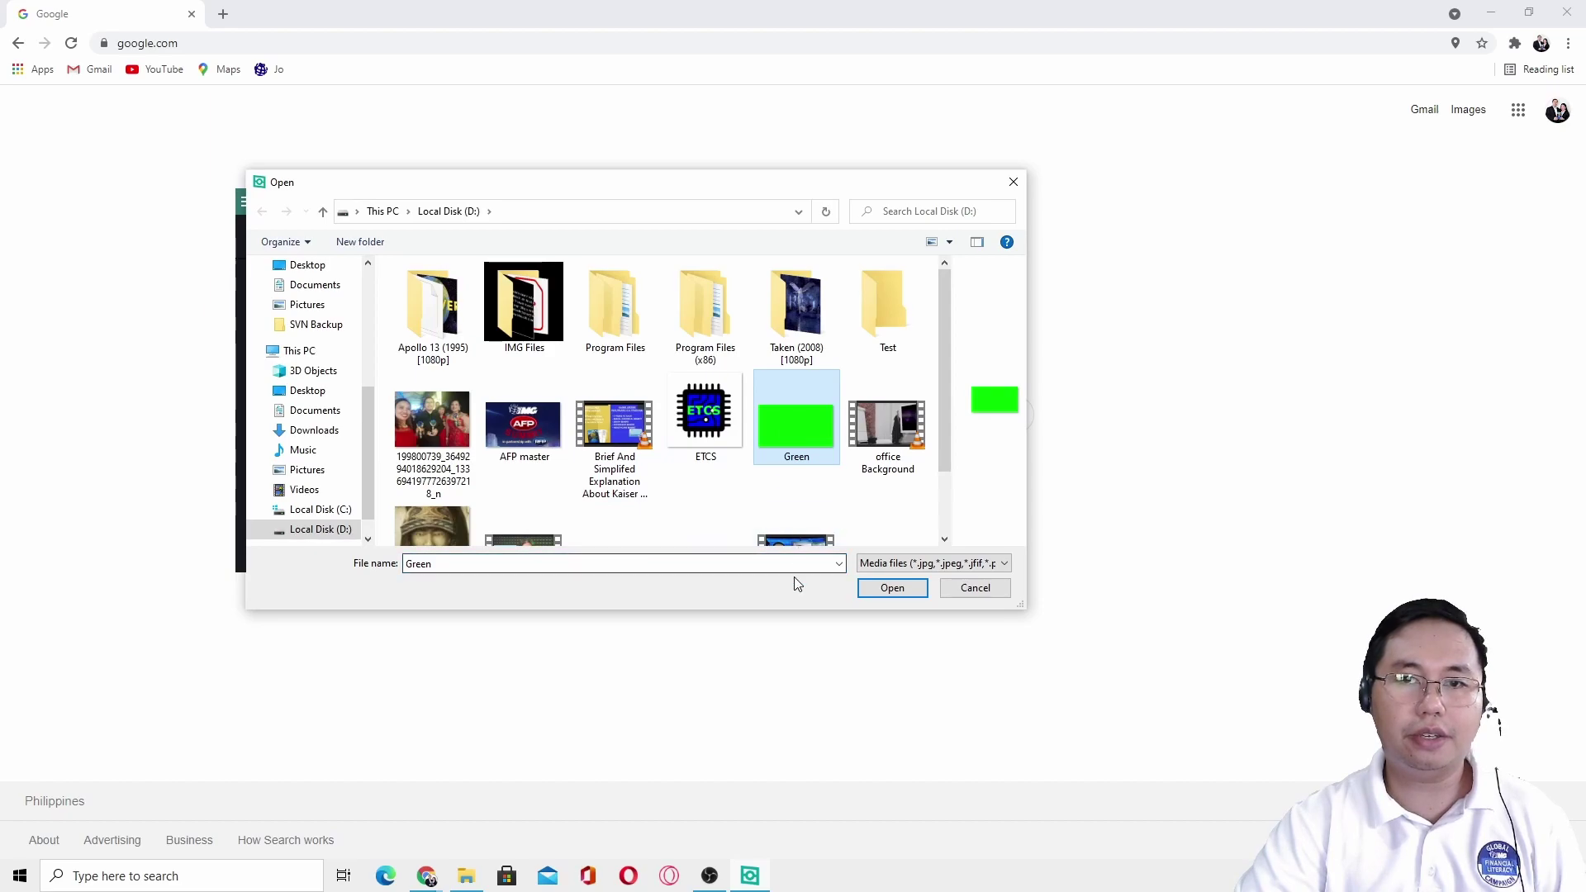
pyautogui.click(892, 587)
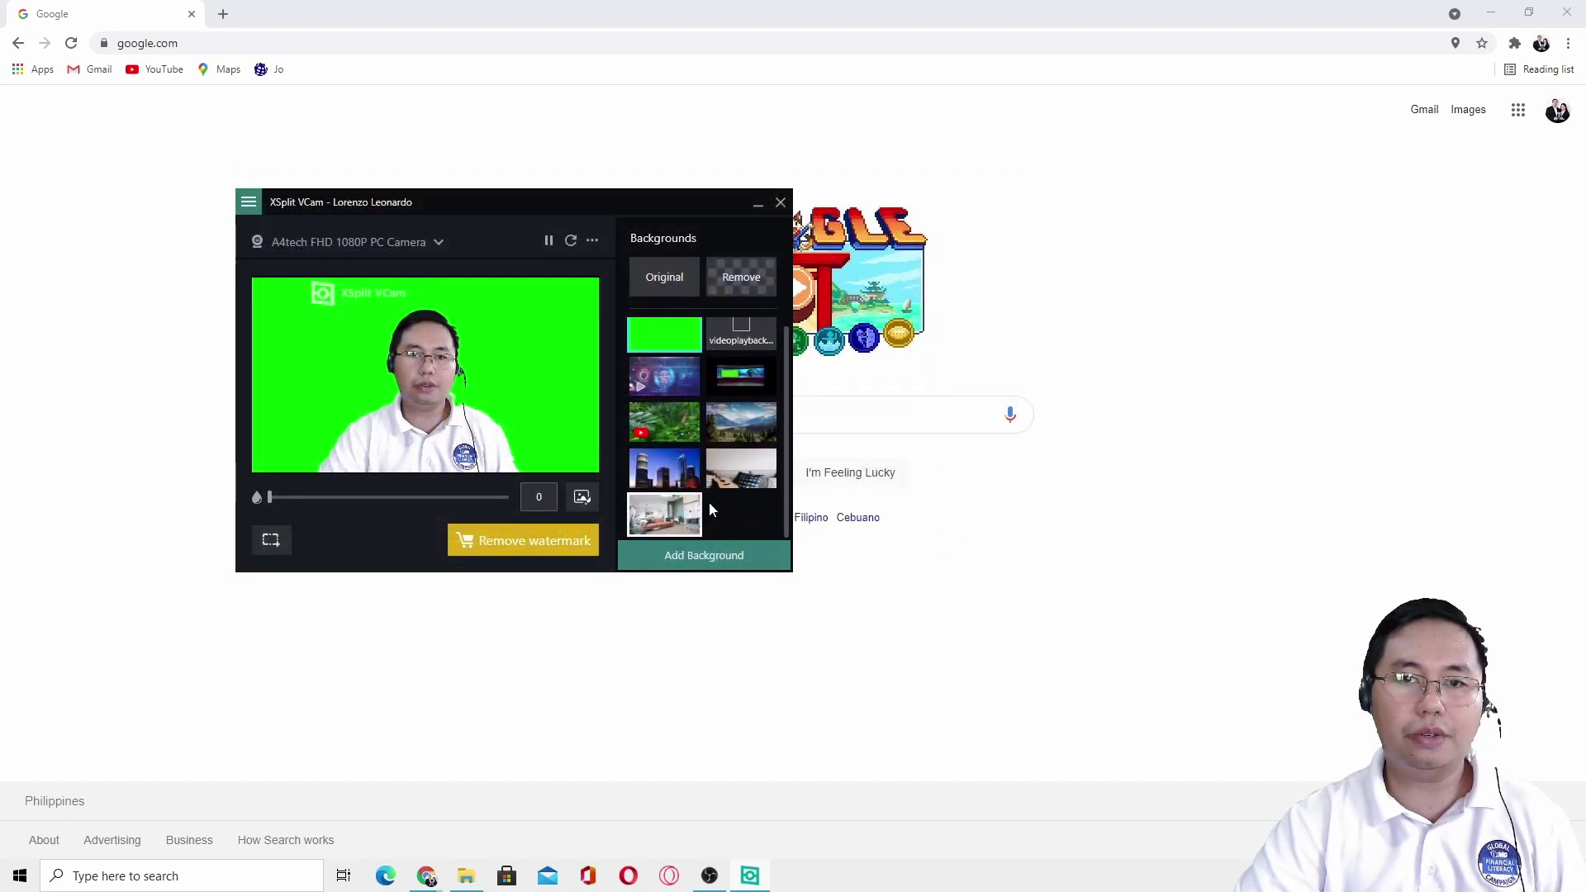
pyautogui.moveTo(662, 351)
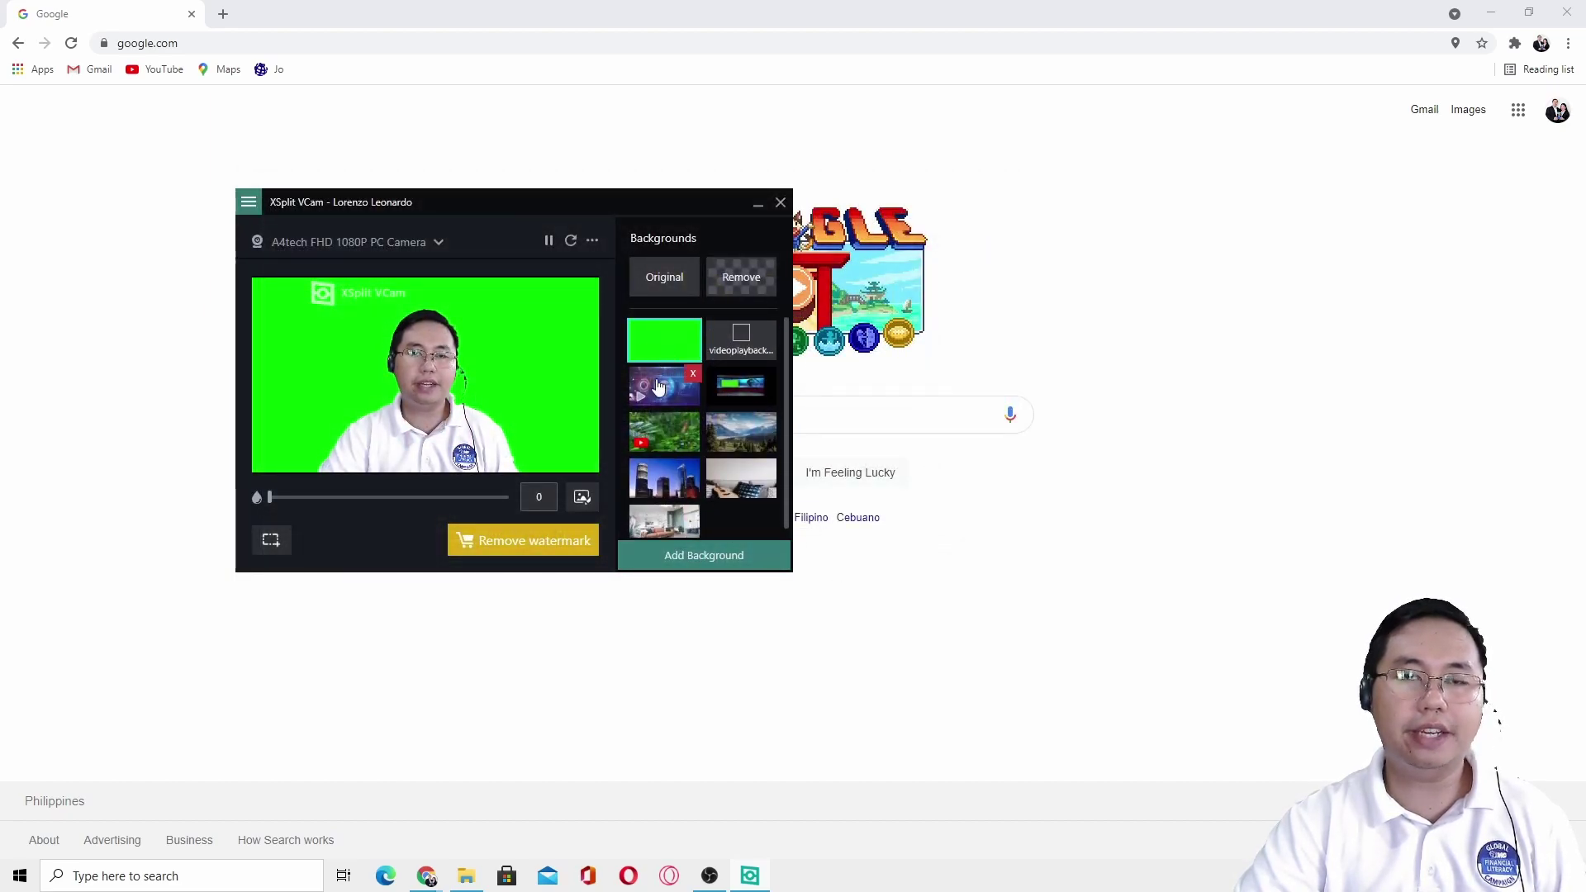
pyautogui.click(658, 284)
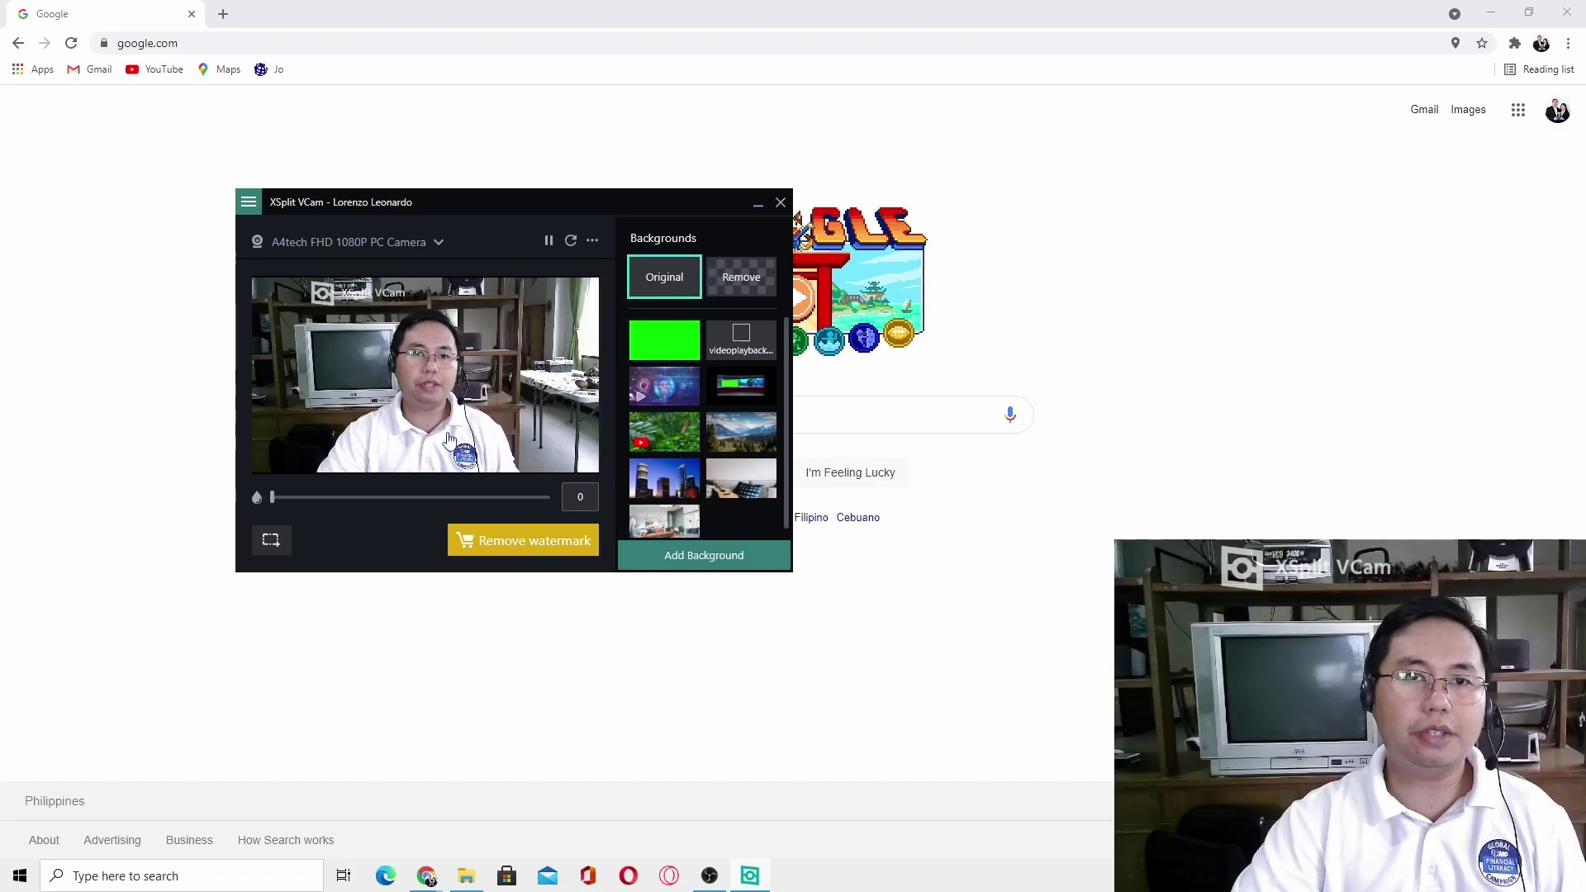
pyautogui.click(661, 351)
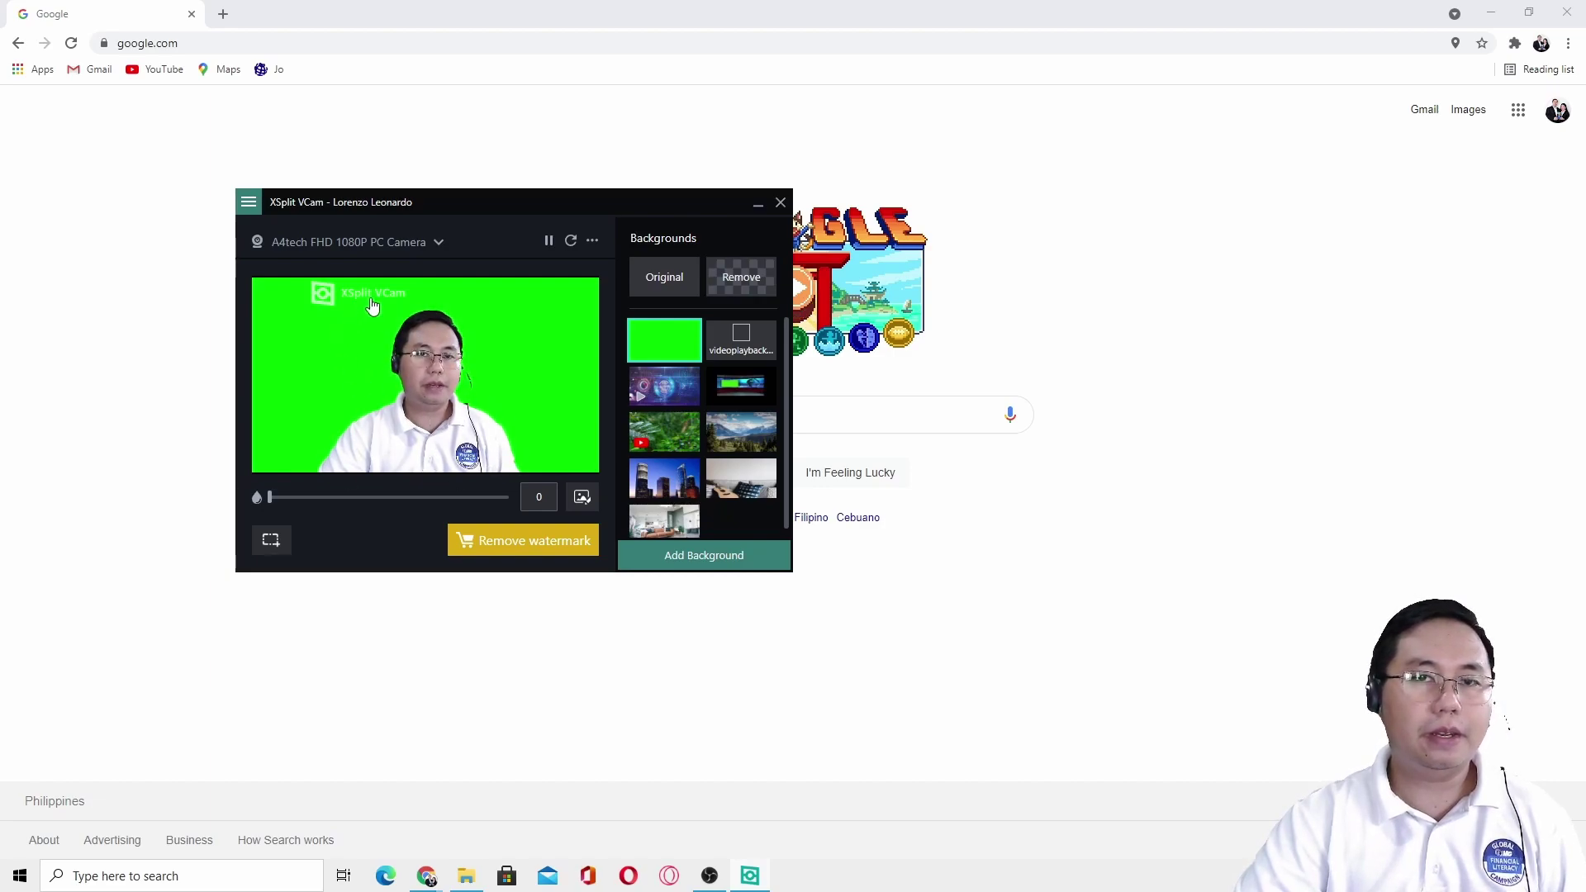
# Step: Hide XSplit VCam and move the existing OBS window to the screen centre
pyautogui.click(757, 208)
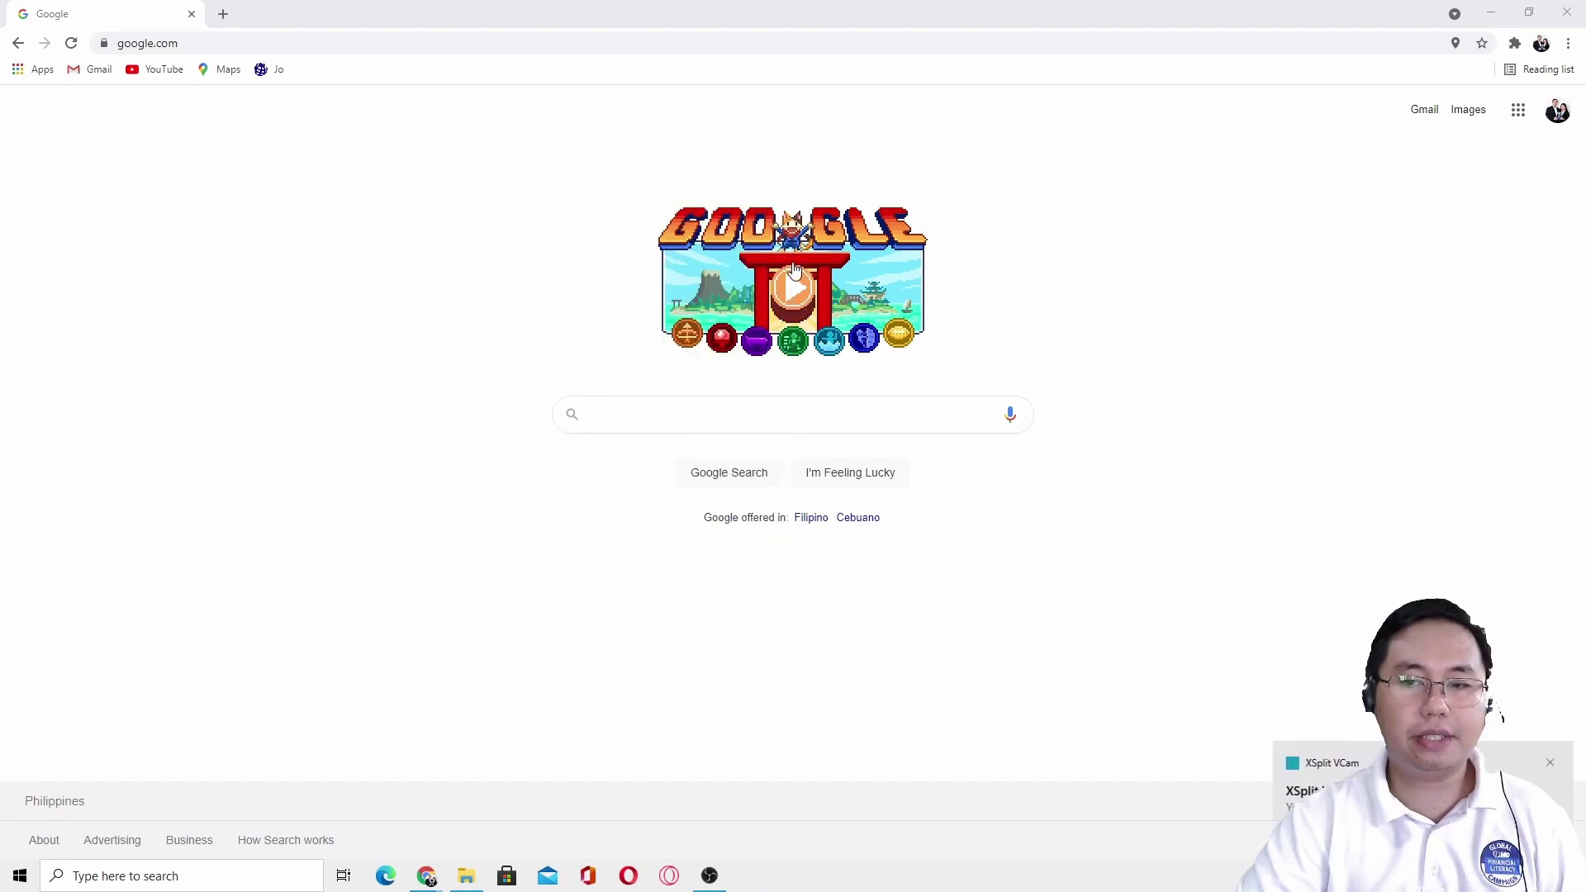
pyautogui.click(710, 877)
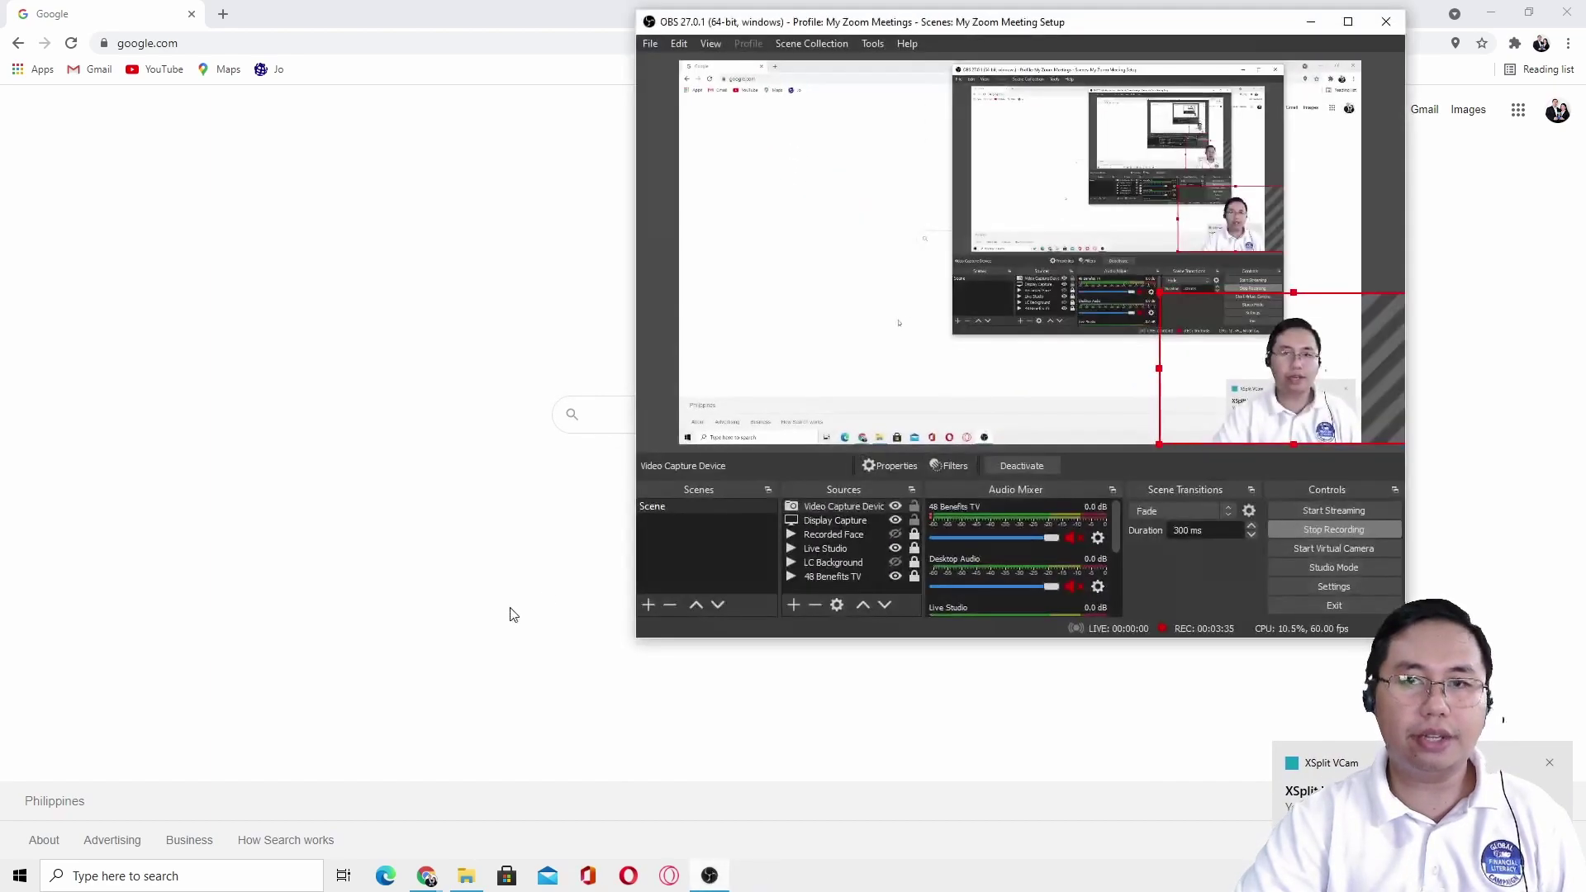
pyautogui.moveTo(1077, 31); pyautogui.dragTo(768, 93)
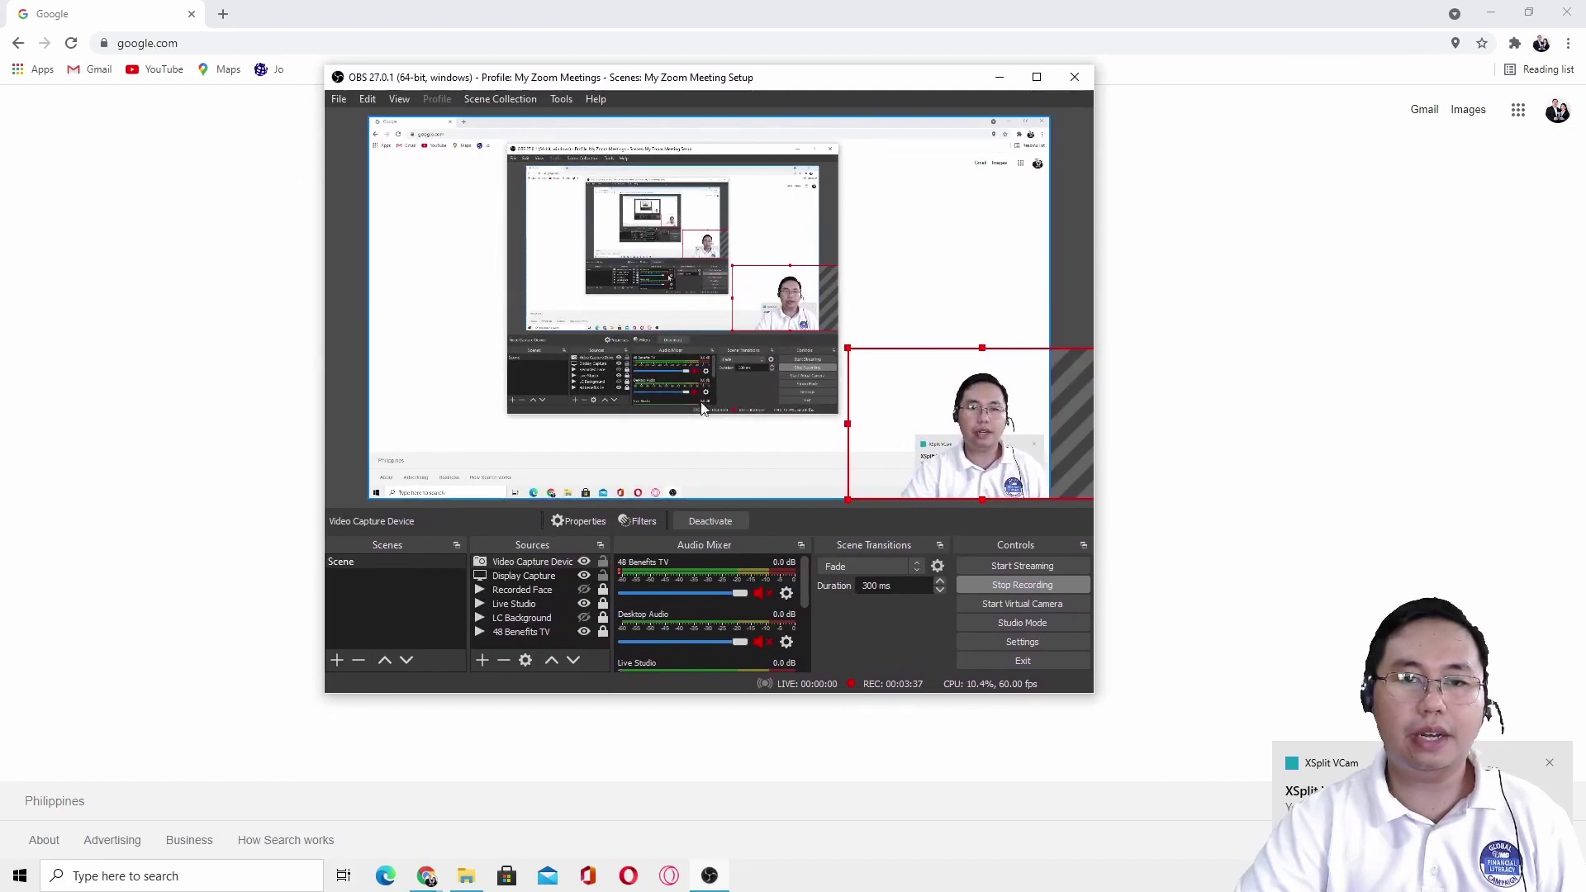
pyautogui.click(1037, 77)
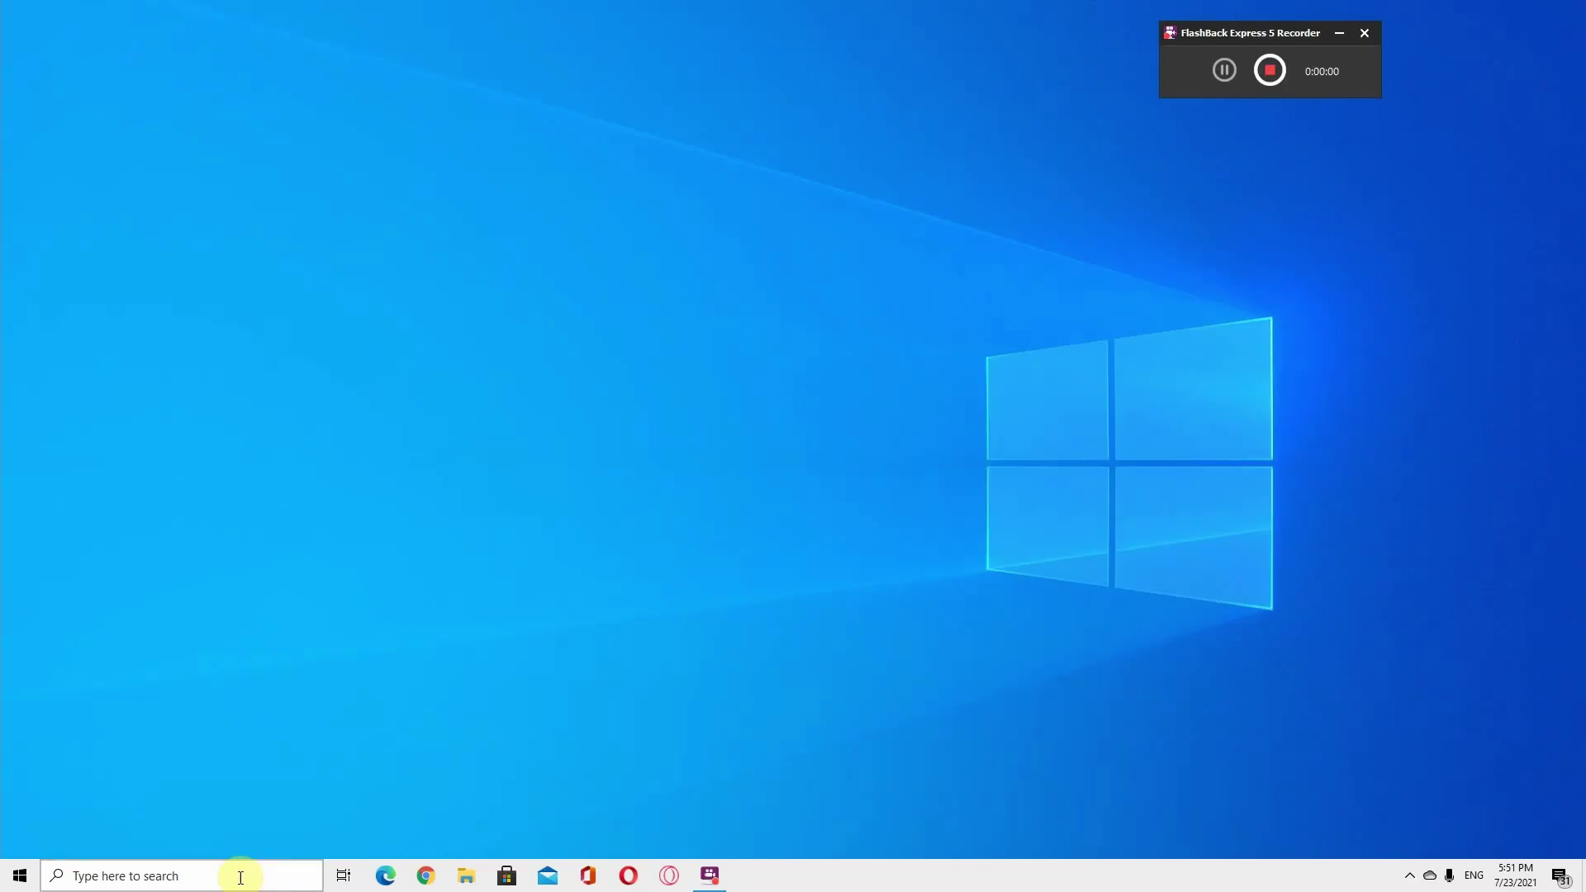
# Step: Search for 'obs' from the taskbar and launch OBS Studio (64bit)
pyautogui.click(238, 877)
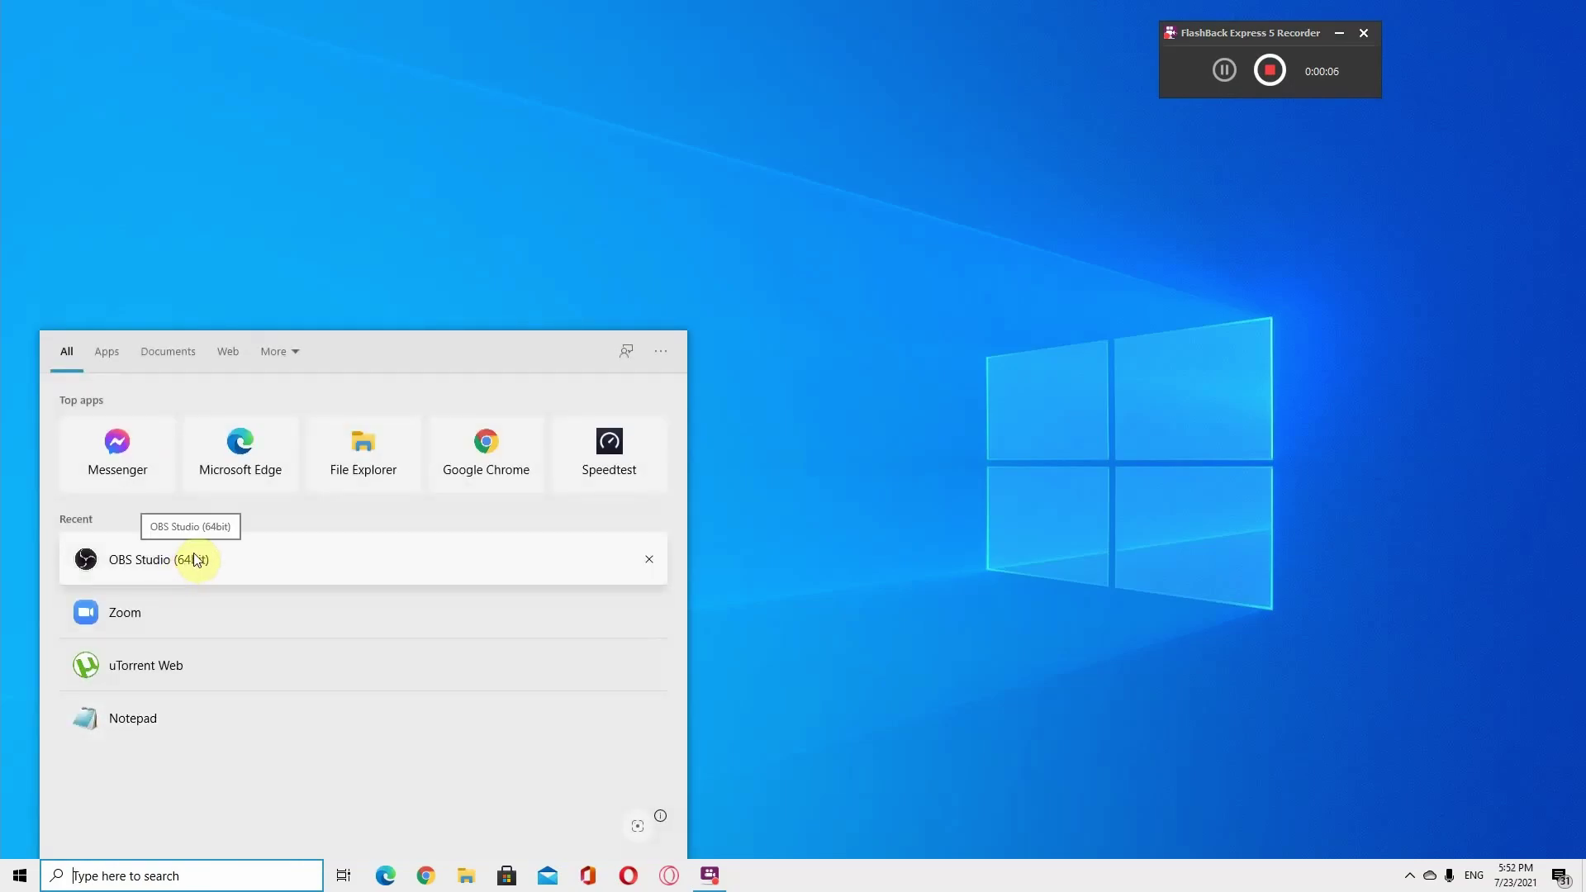
pyautogui.write('obs')
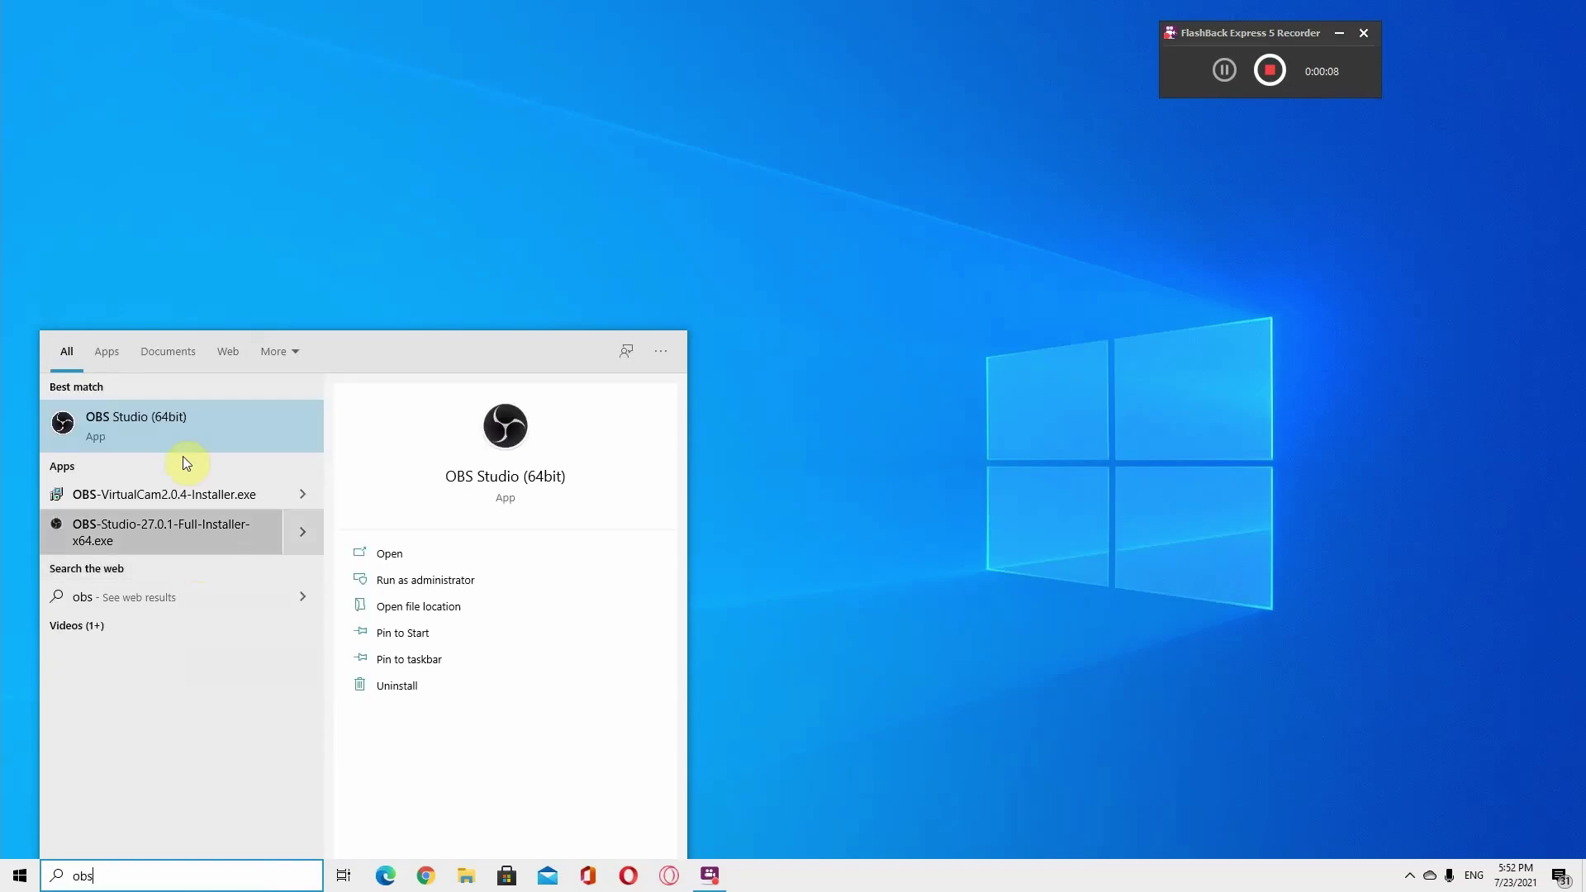
pyautogui.click(190, 424)
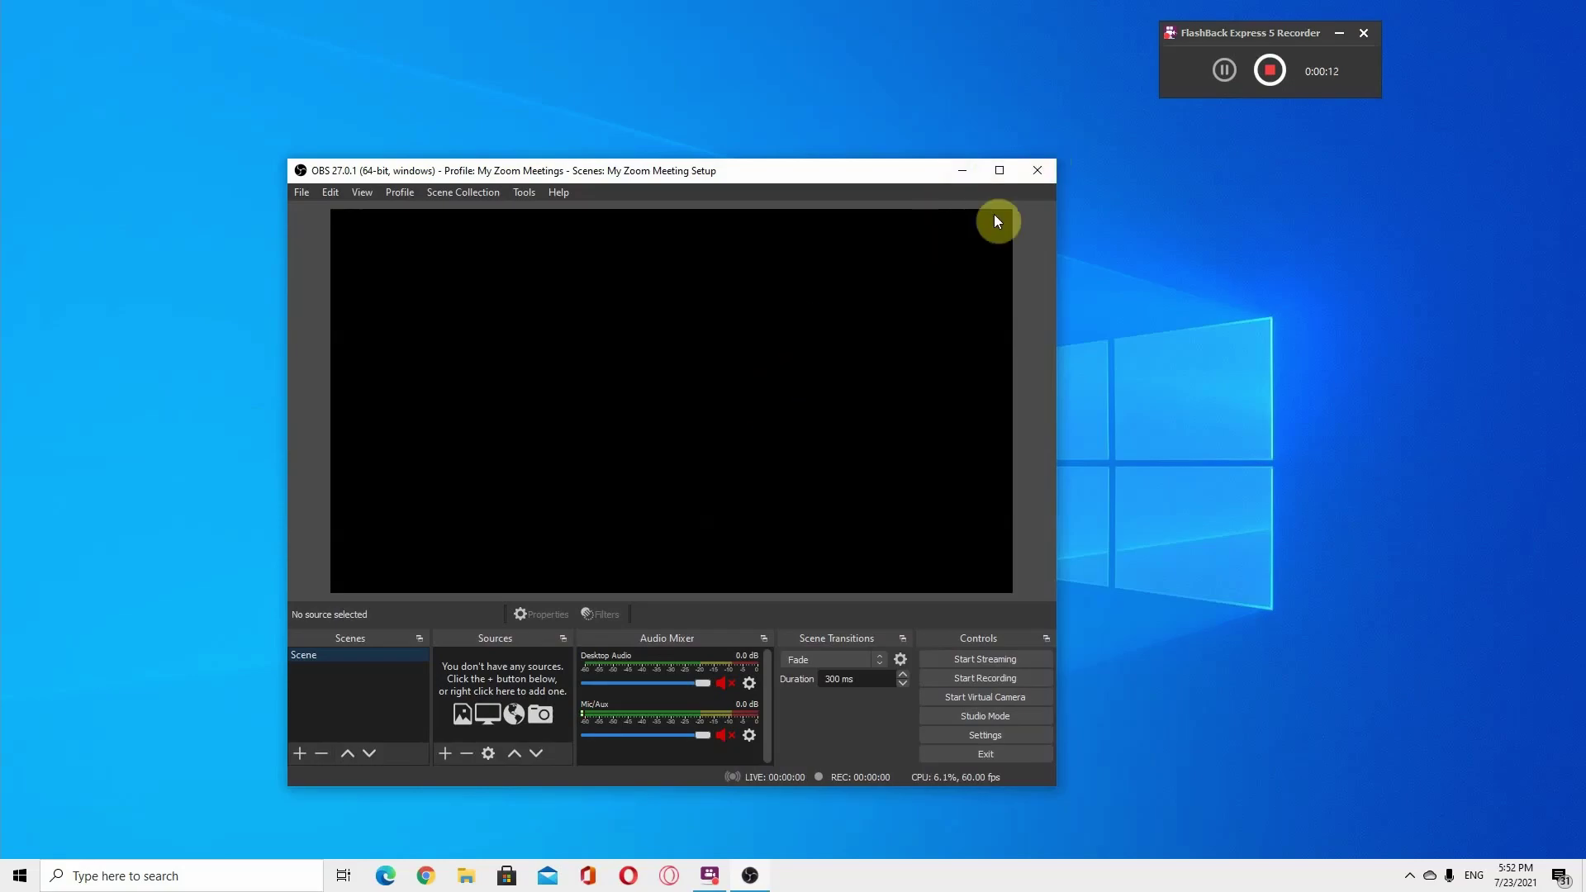
# Step: Maximize OBS, then open XSplit VCam from the tray and close its window, leaving it running
pyautogui.click(1000, 171)
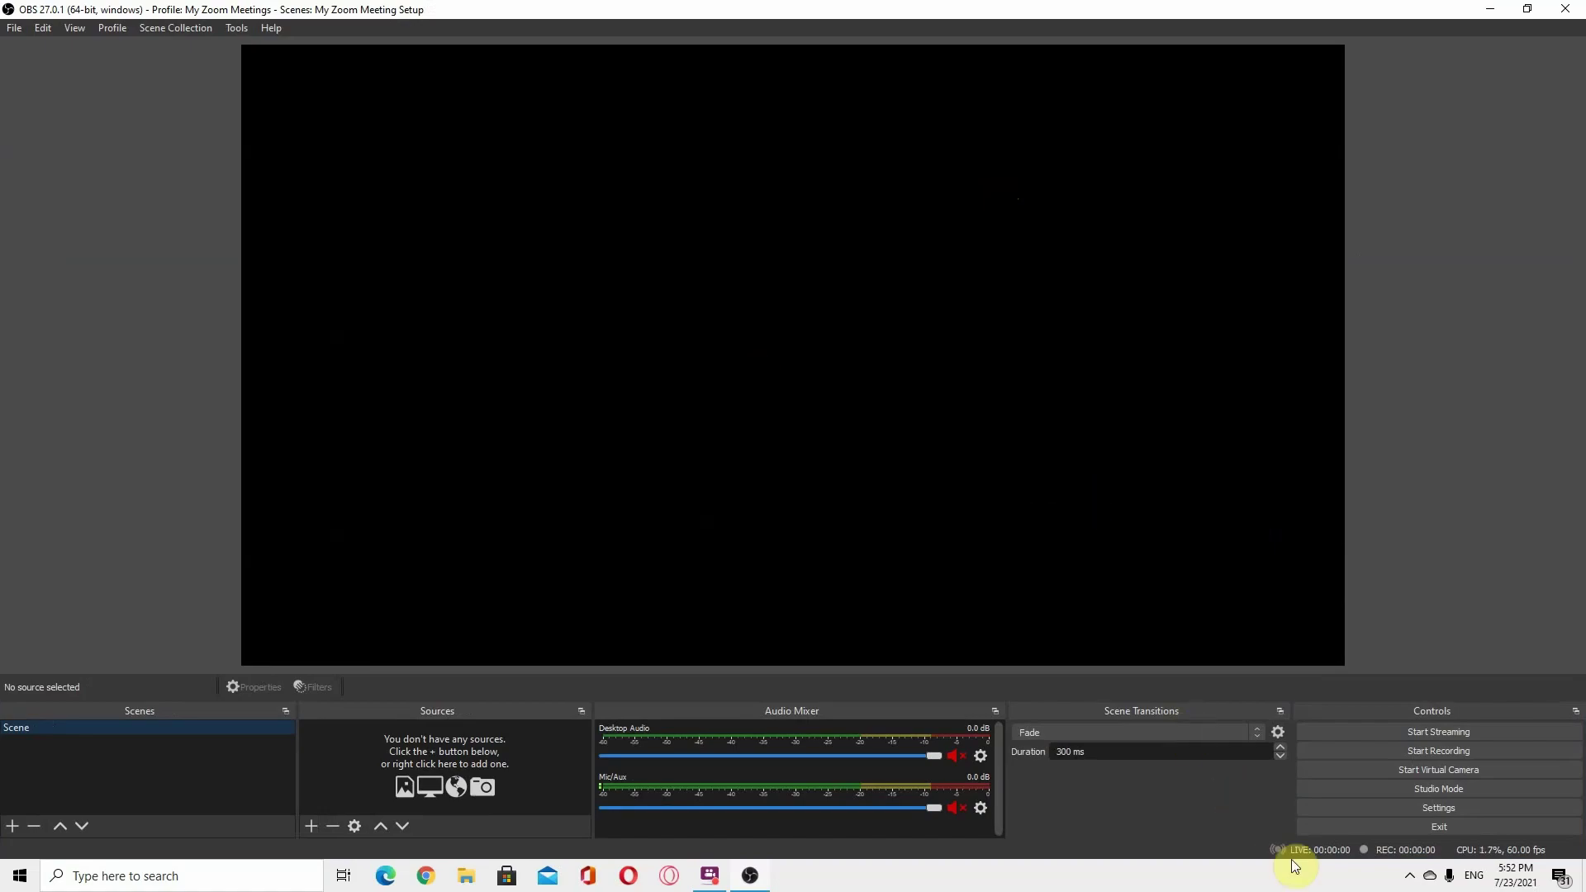
pyautogui.click(1409, 877)
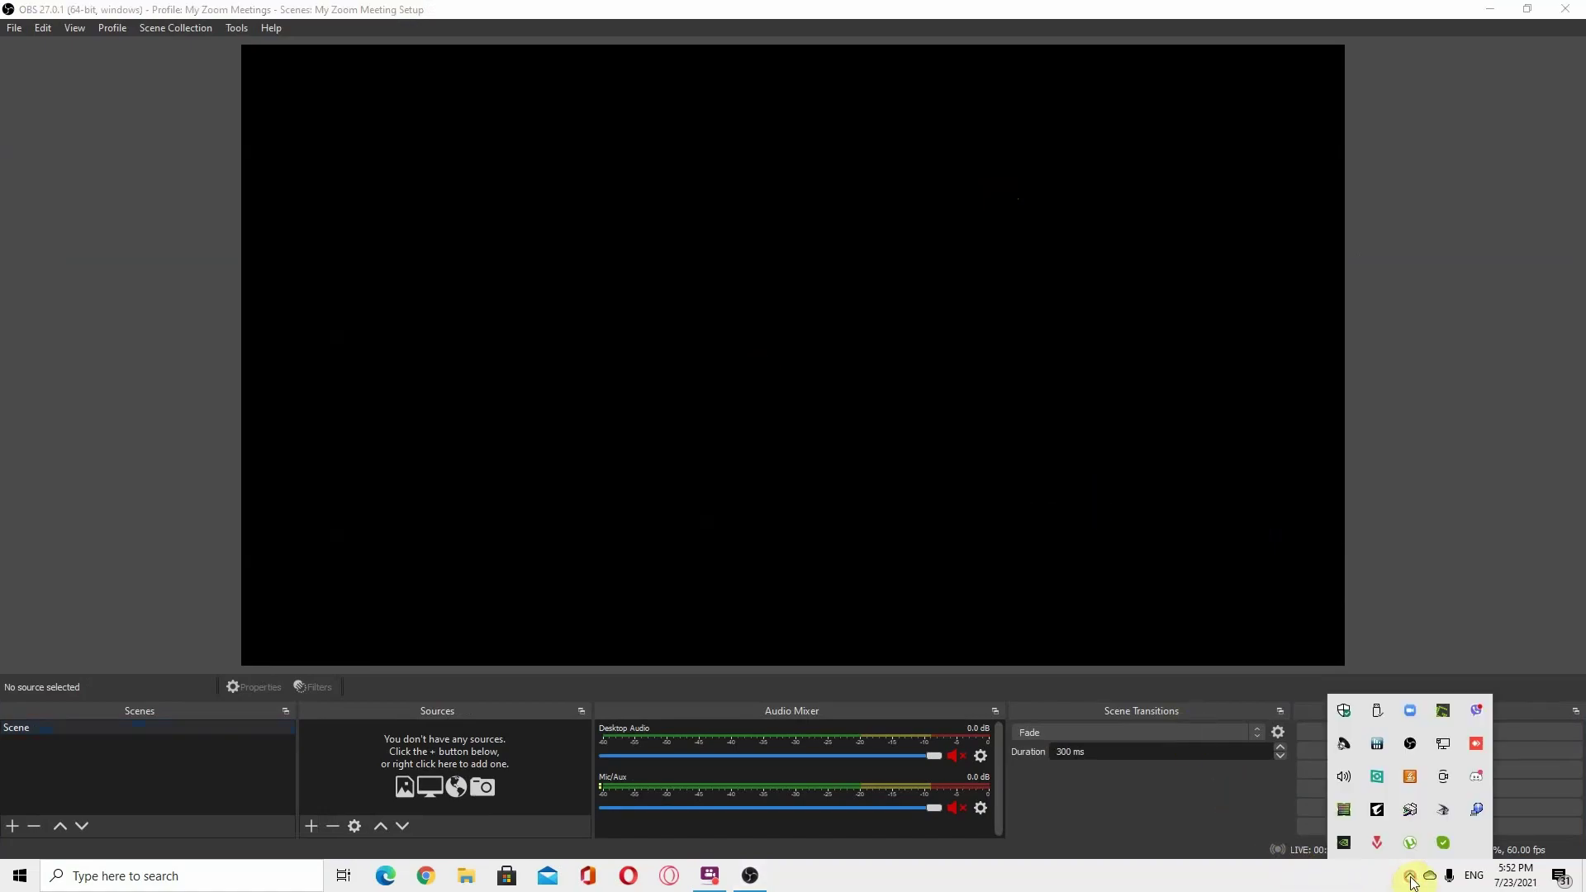
pyautogui.click(1373, 781)
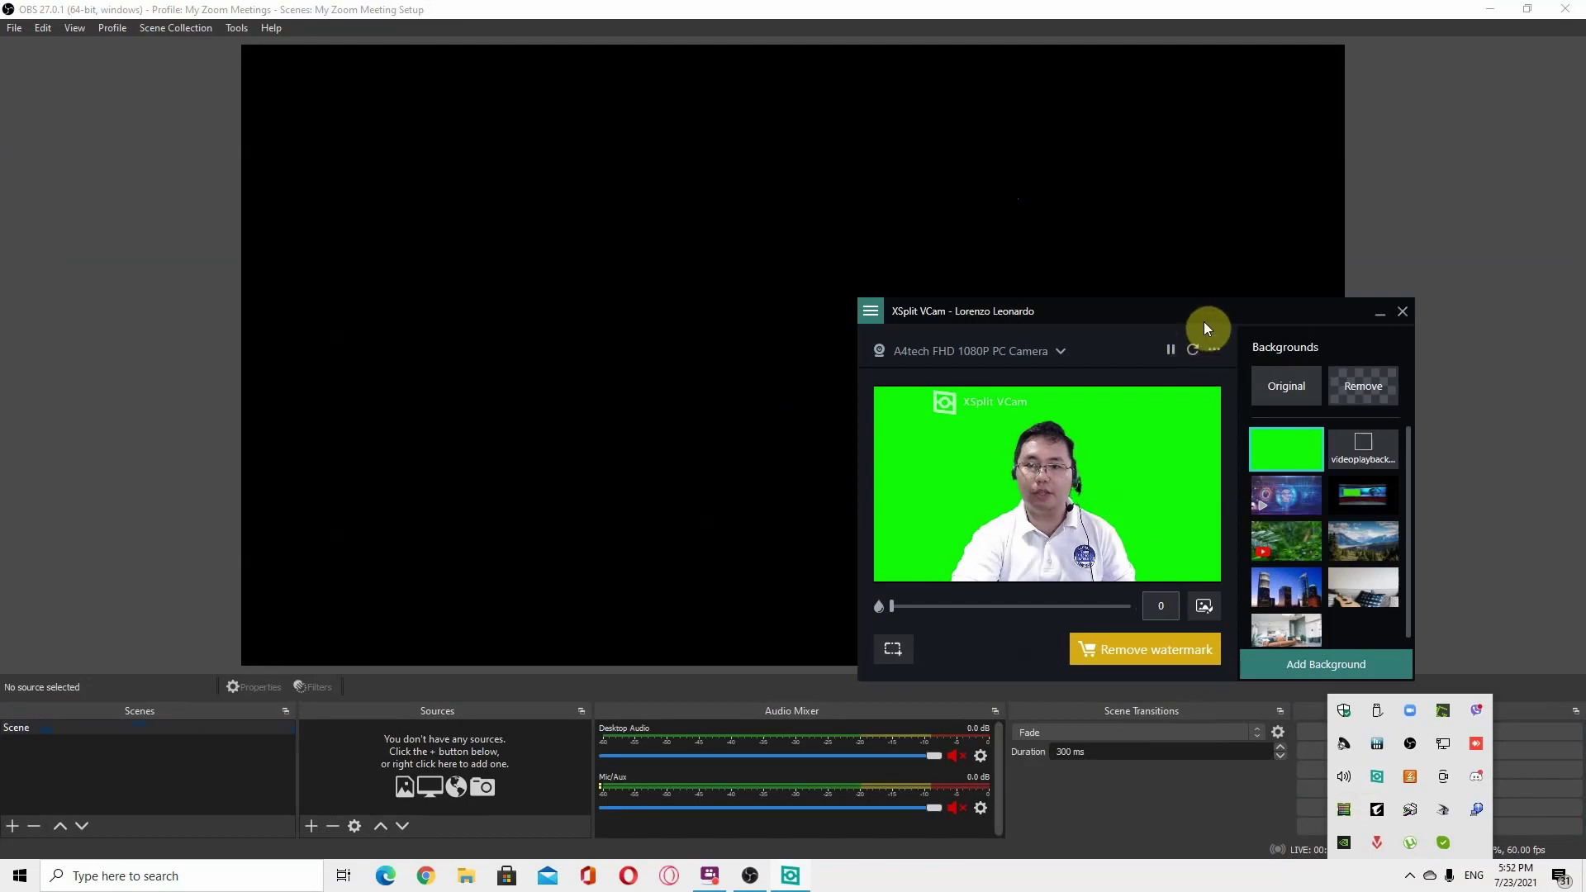
pyautogui.moveTo(1179, 312); pyautogui.dragTo(1186, 421)
pyautogui.click(1378, 424)
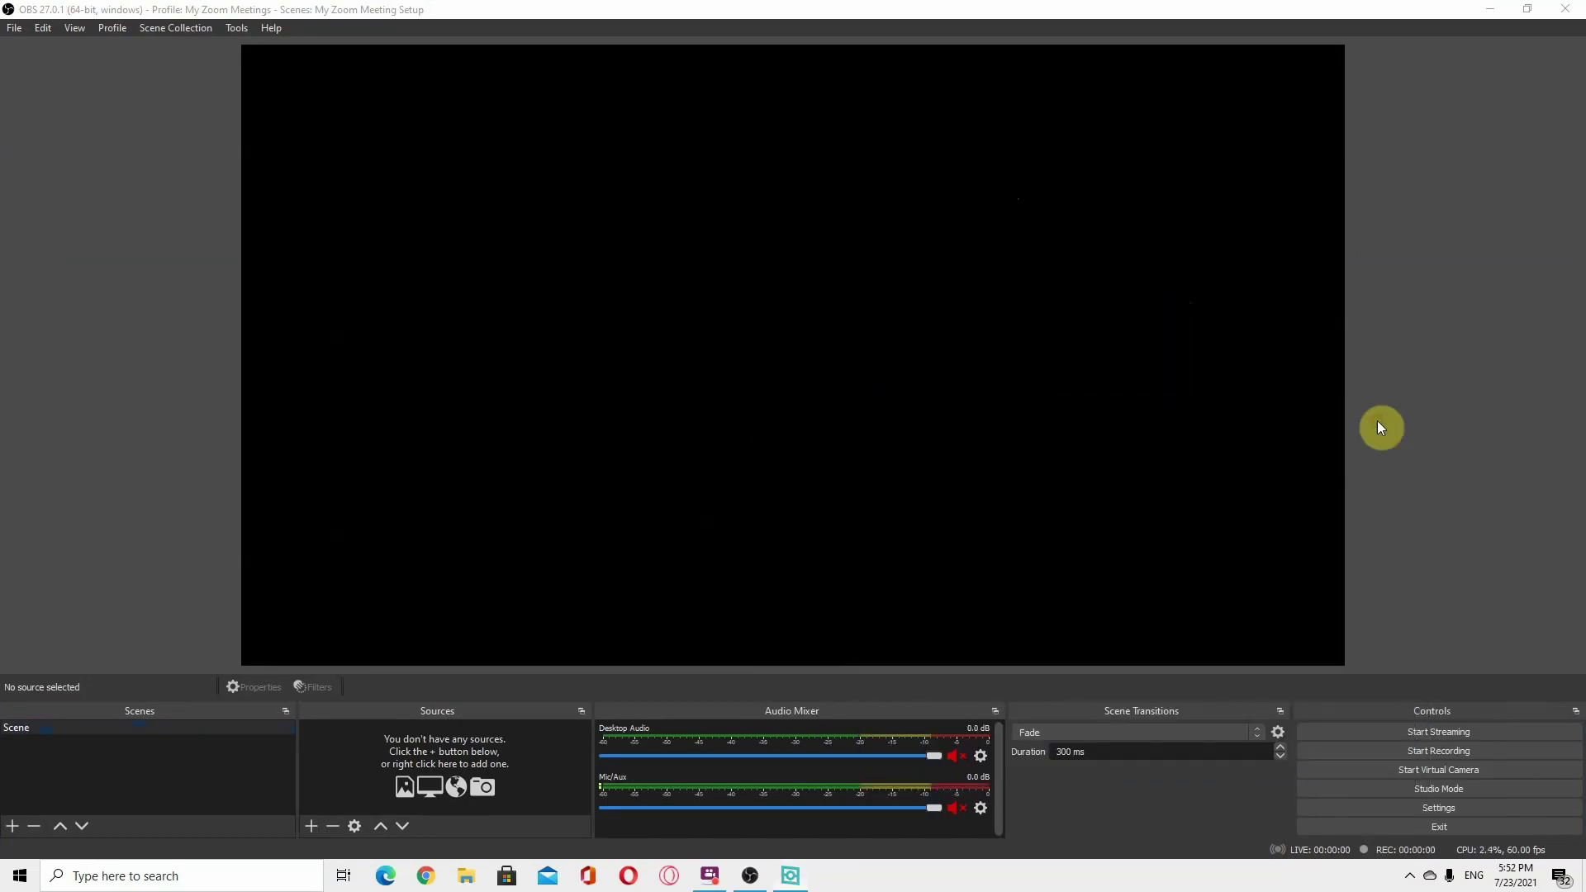
# Step: Start a new Video Capture Device source, after cancelling an accidental VLC Video Source
pyautogui.click(311, 827)
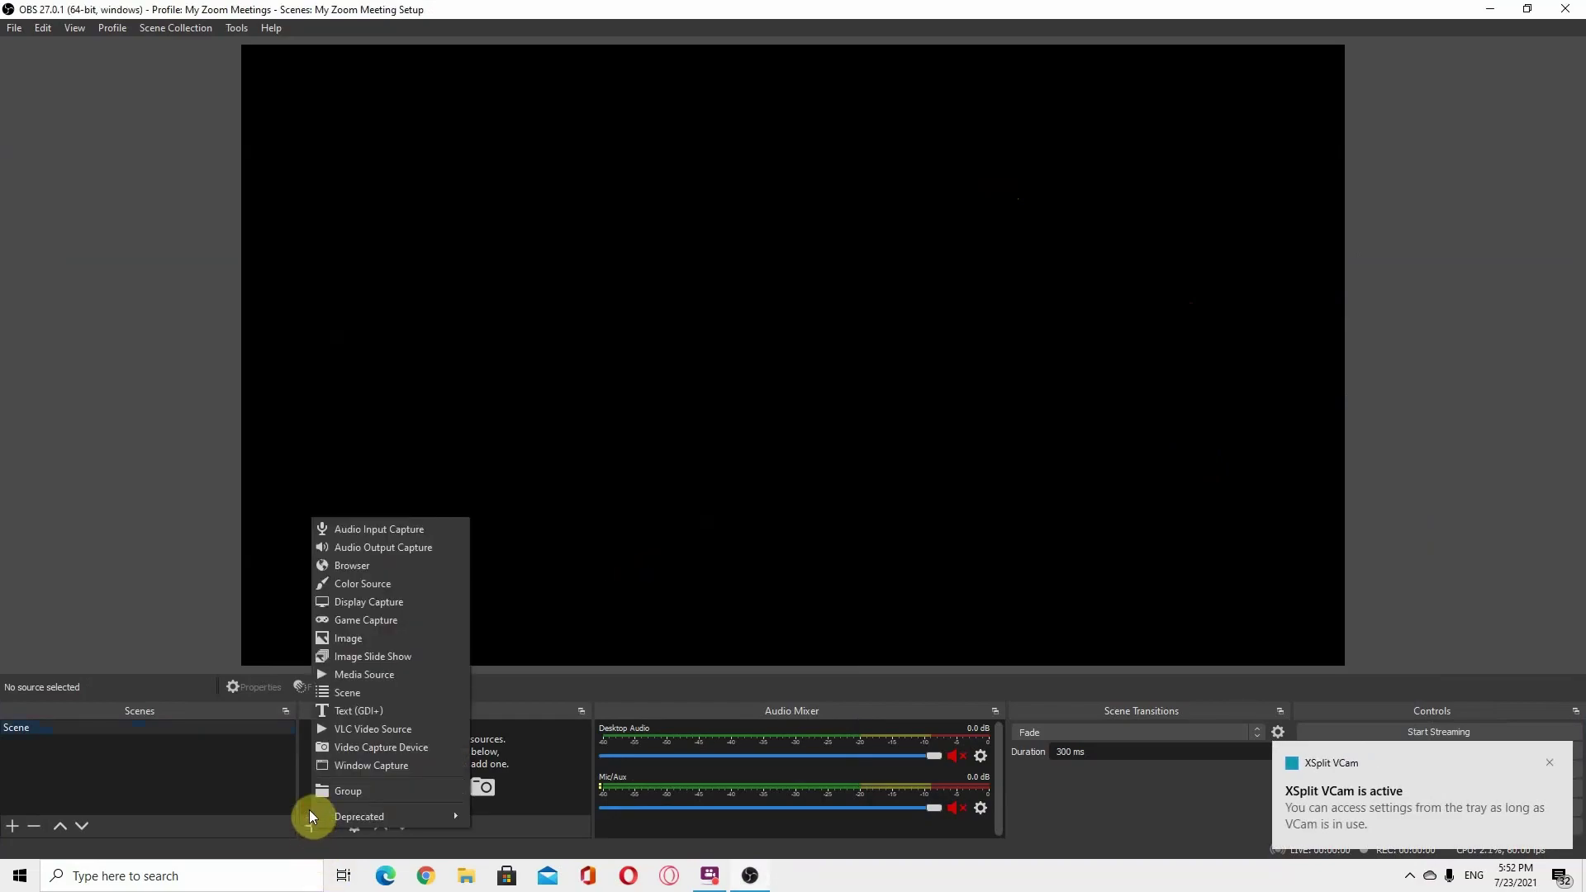
pyautogui.click(360, 729)
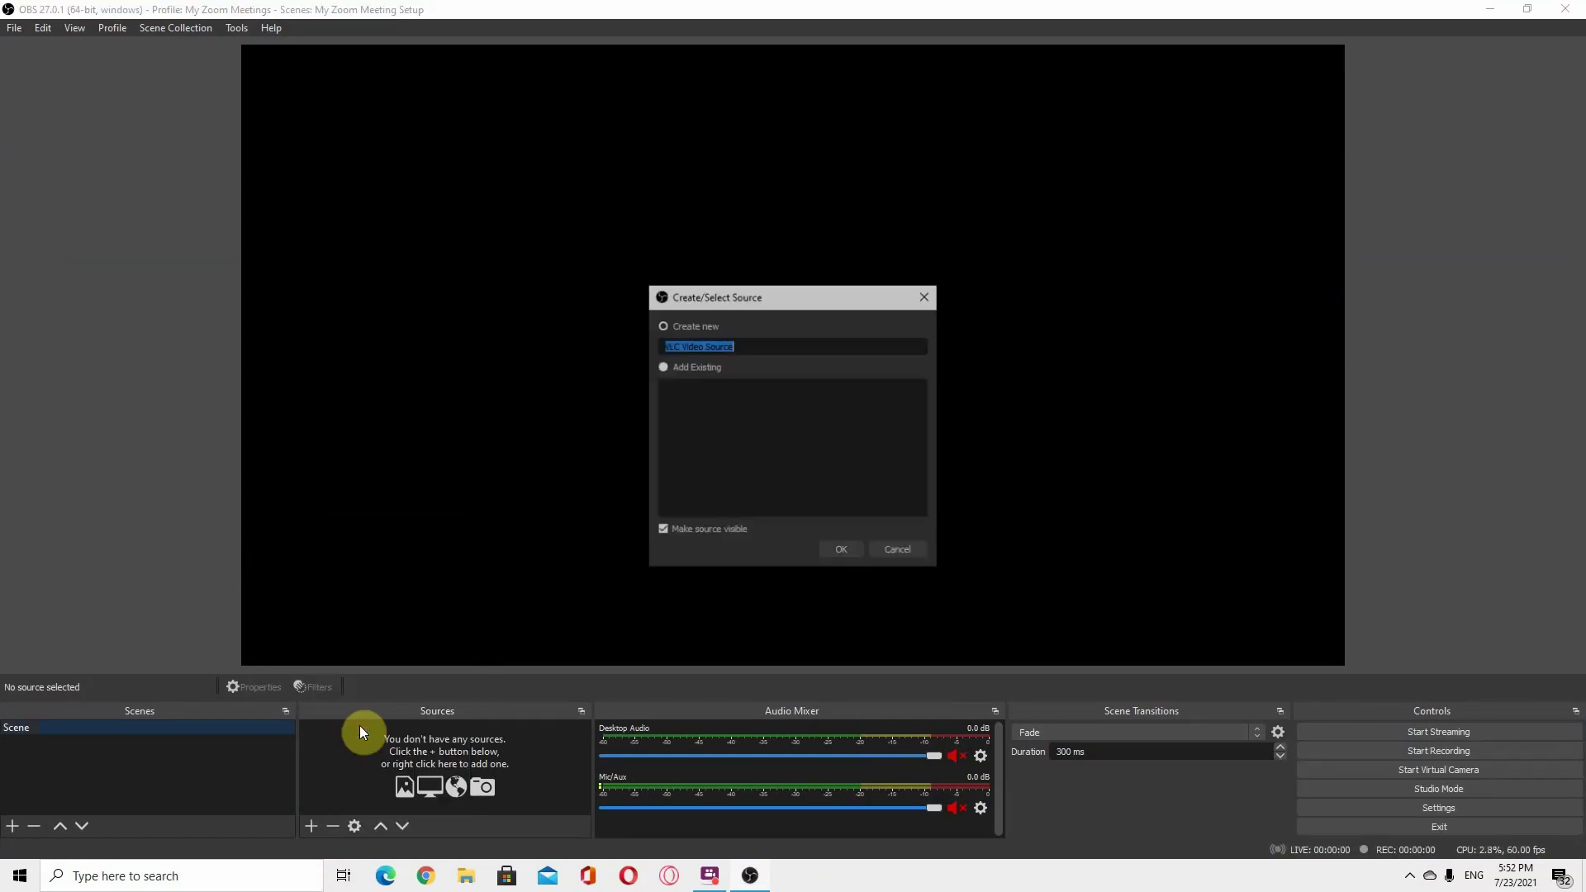
pyautogui.click(899, 550)
pyautogui.click(311, 826)
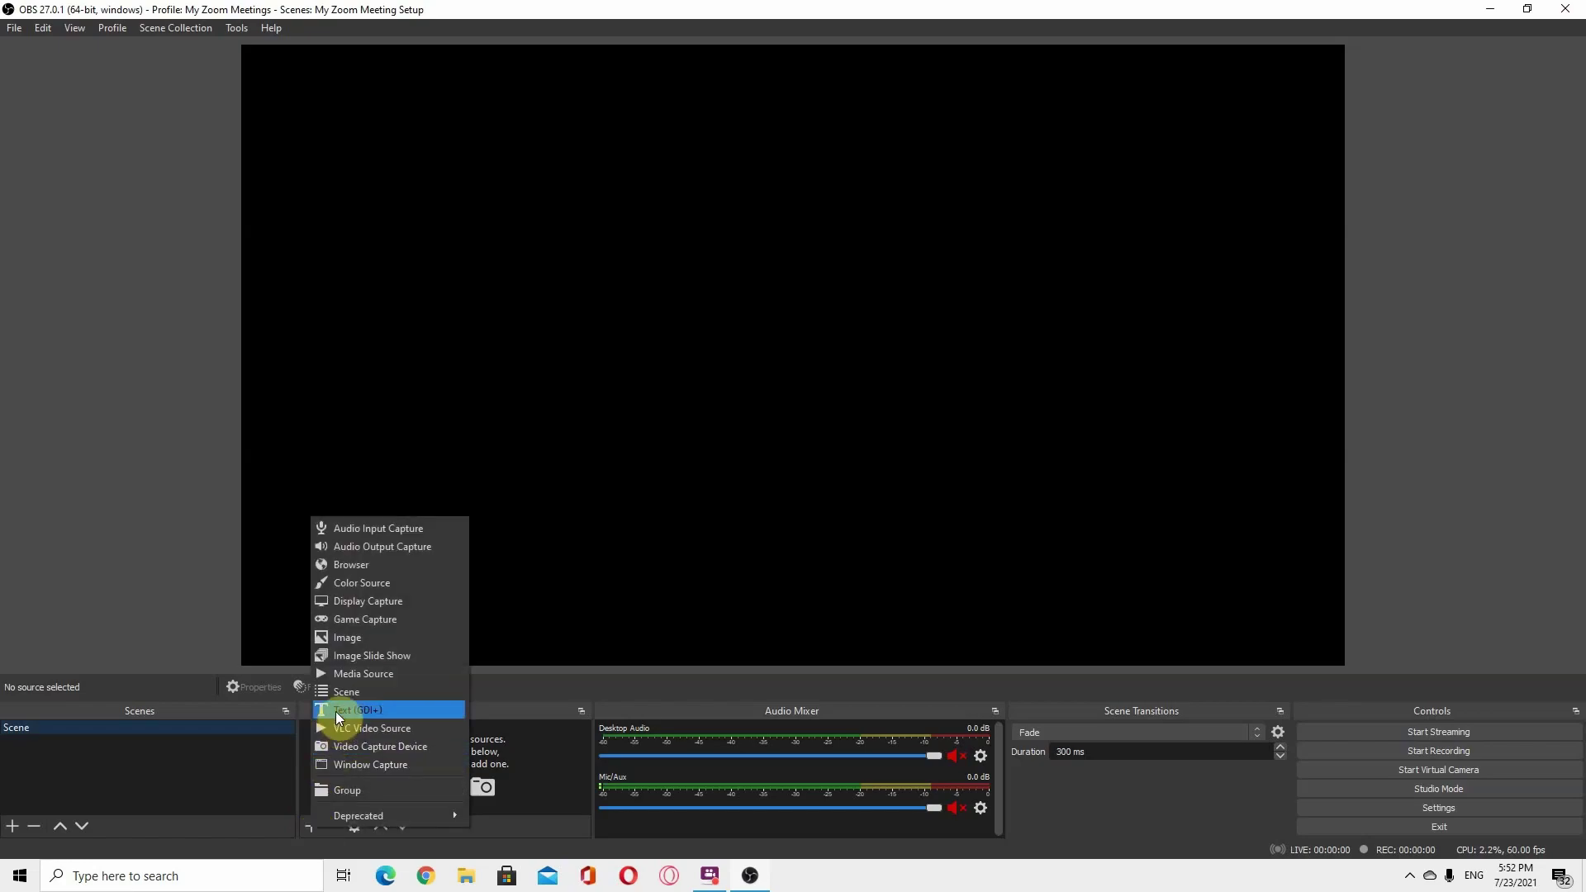
pyautogui.click(365, 747)
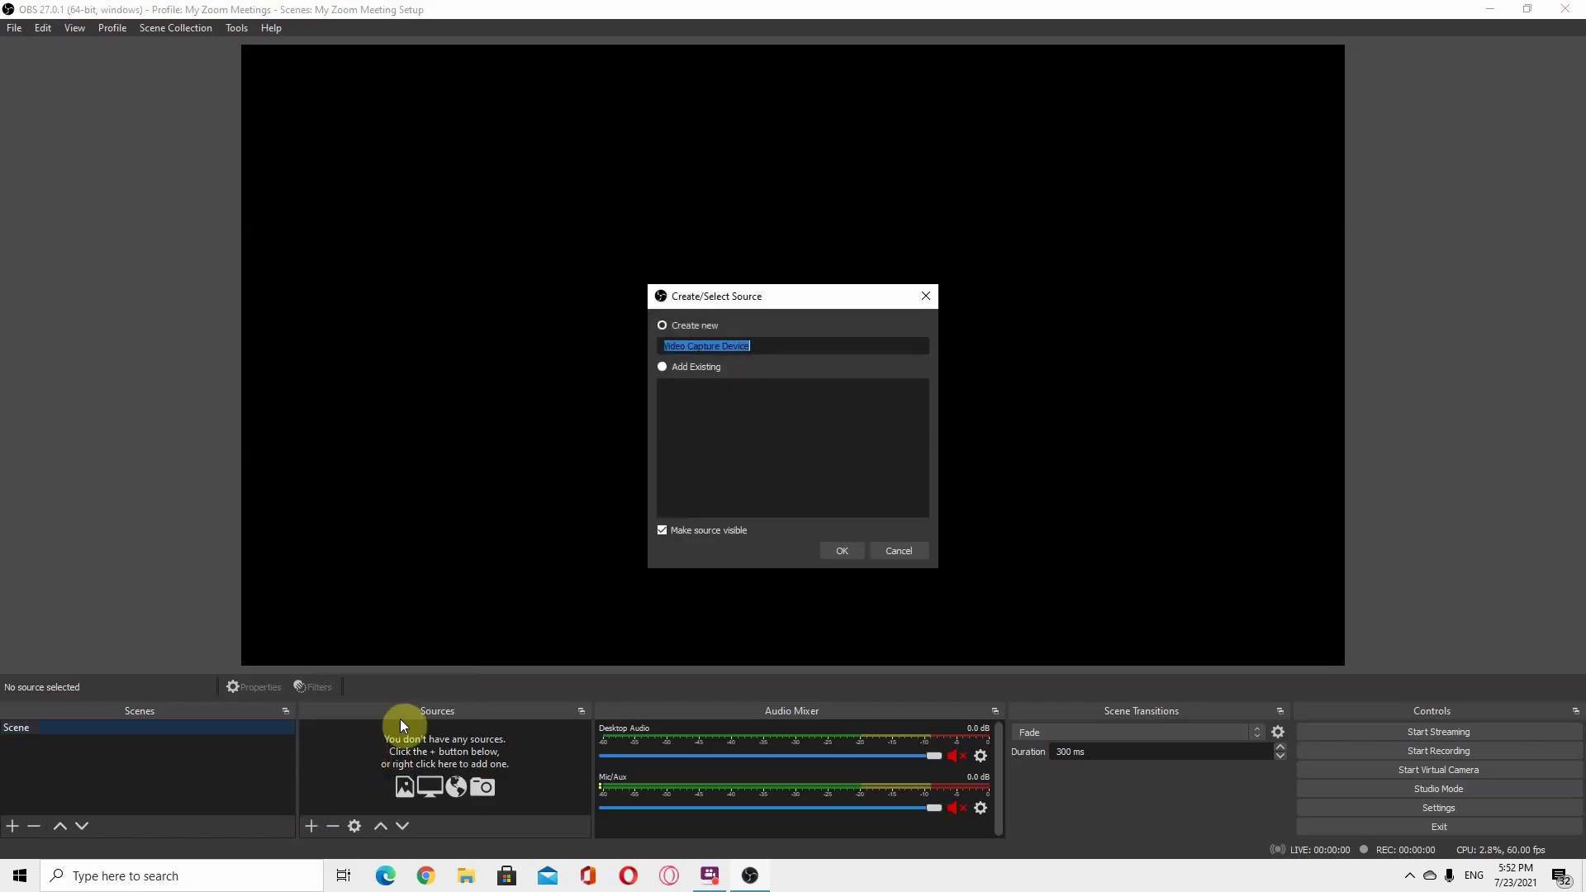
# Step: Create the 'Video Capture Device' source with XSplit VCam as its device
pyautogui.click(844, 557)
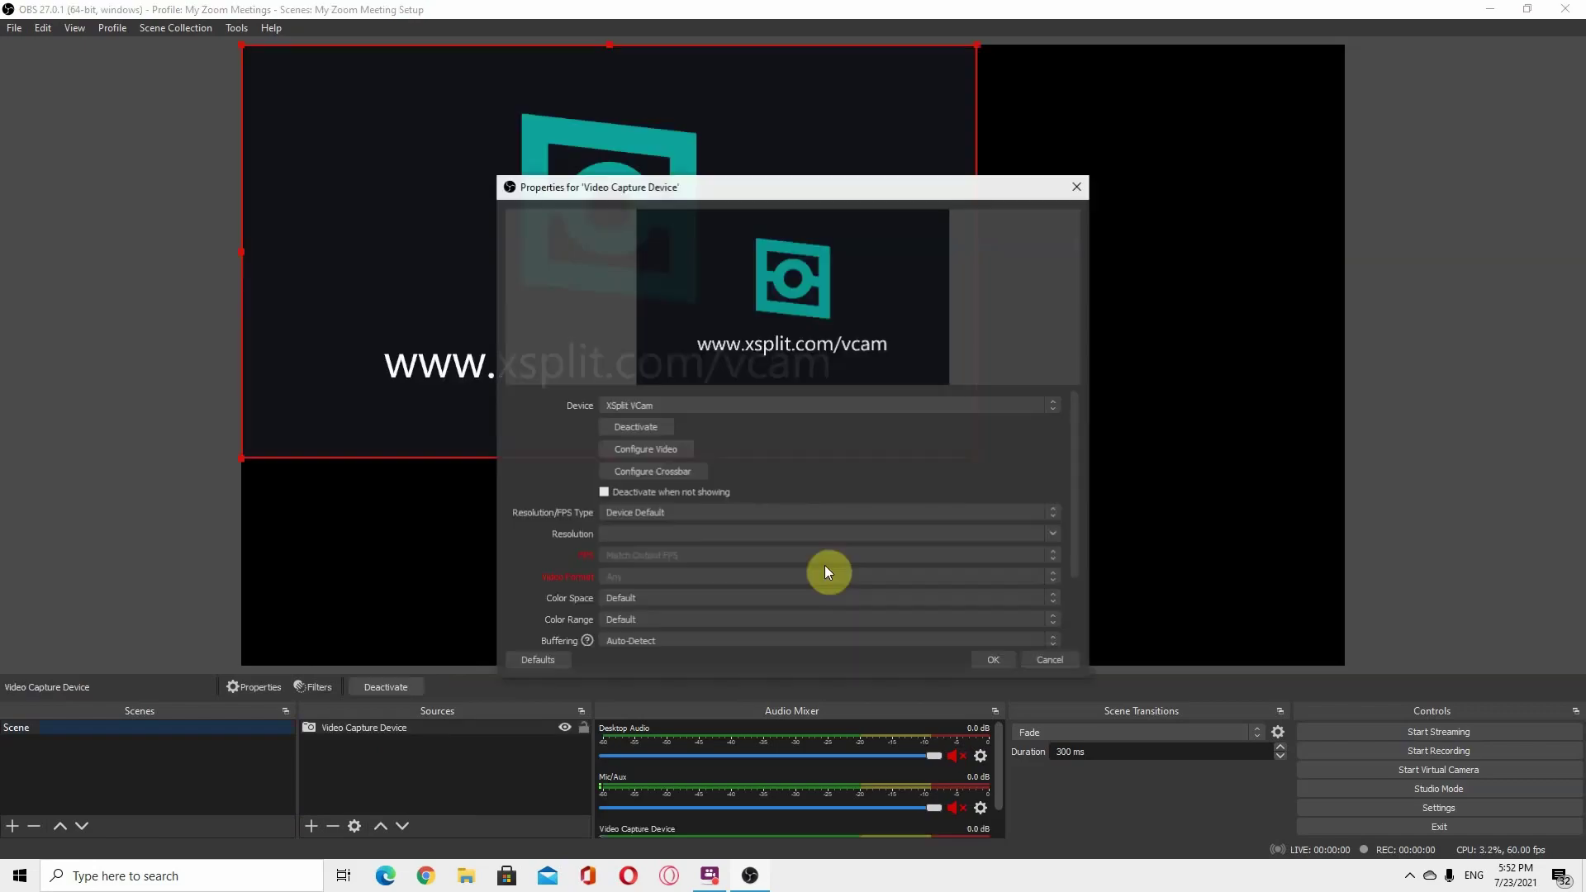
pyautogui.click(695, 406)
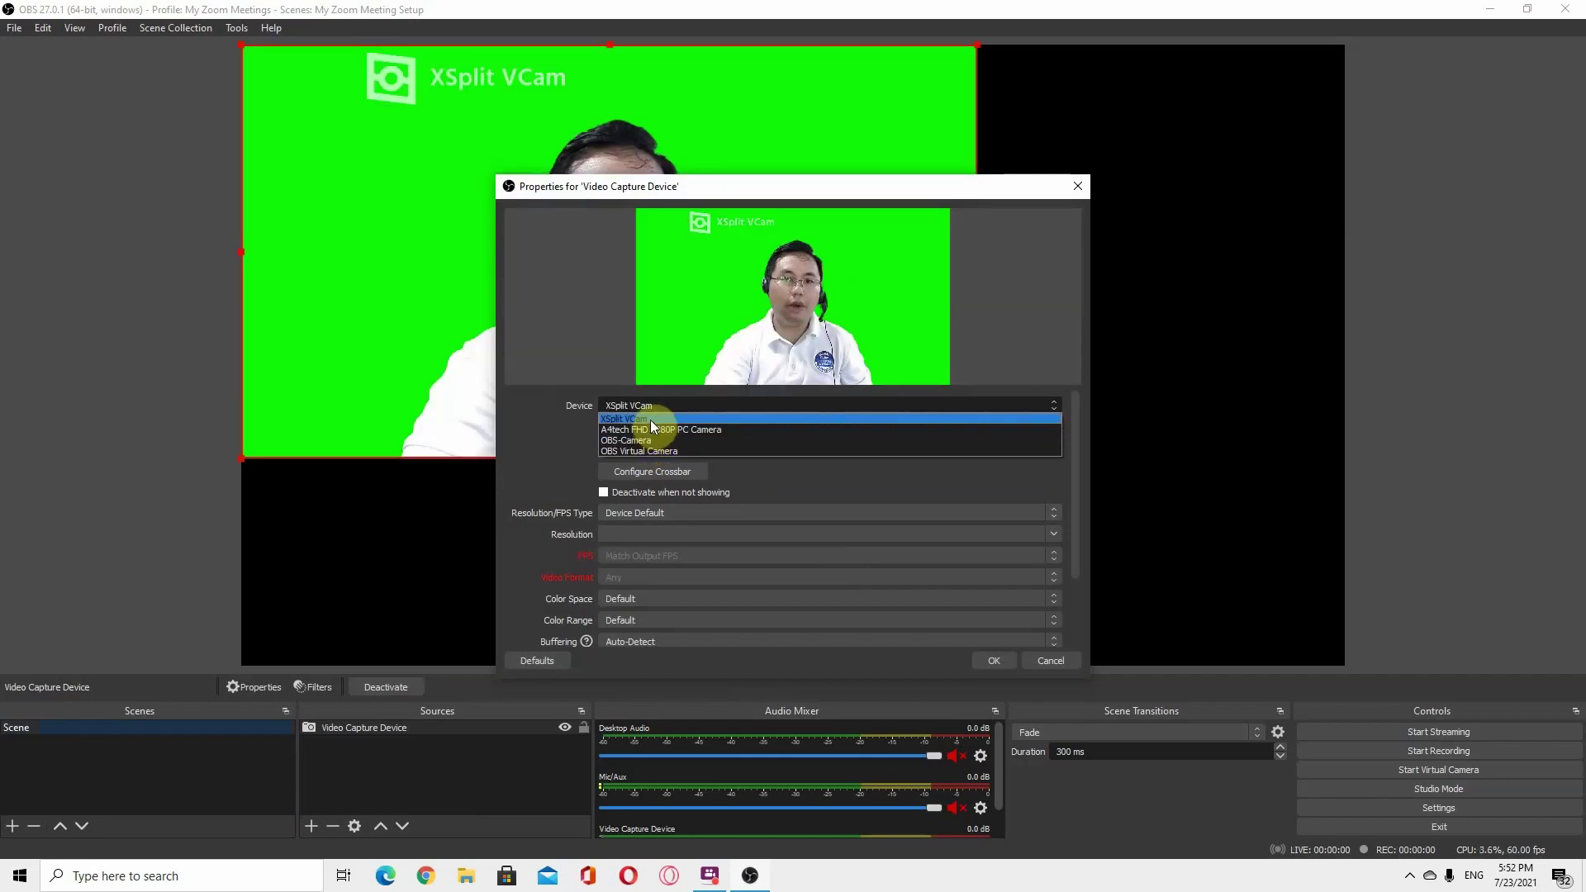
pyautogui.click(651, 420)
pyautogui.click(994, 661)
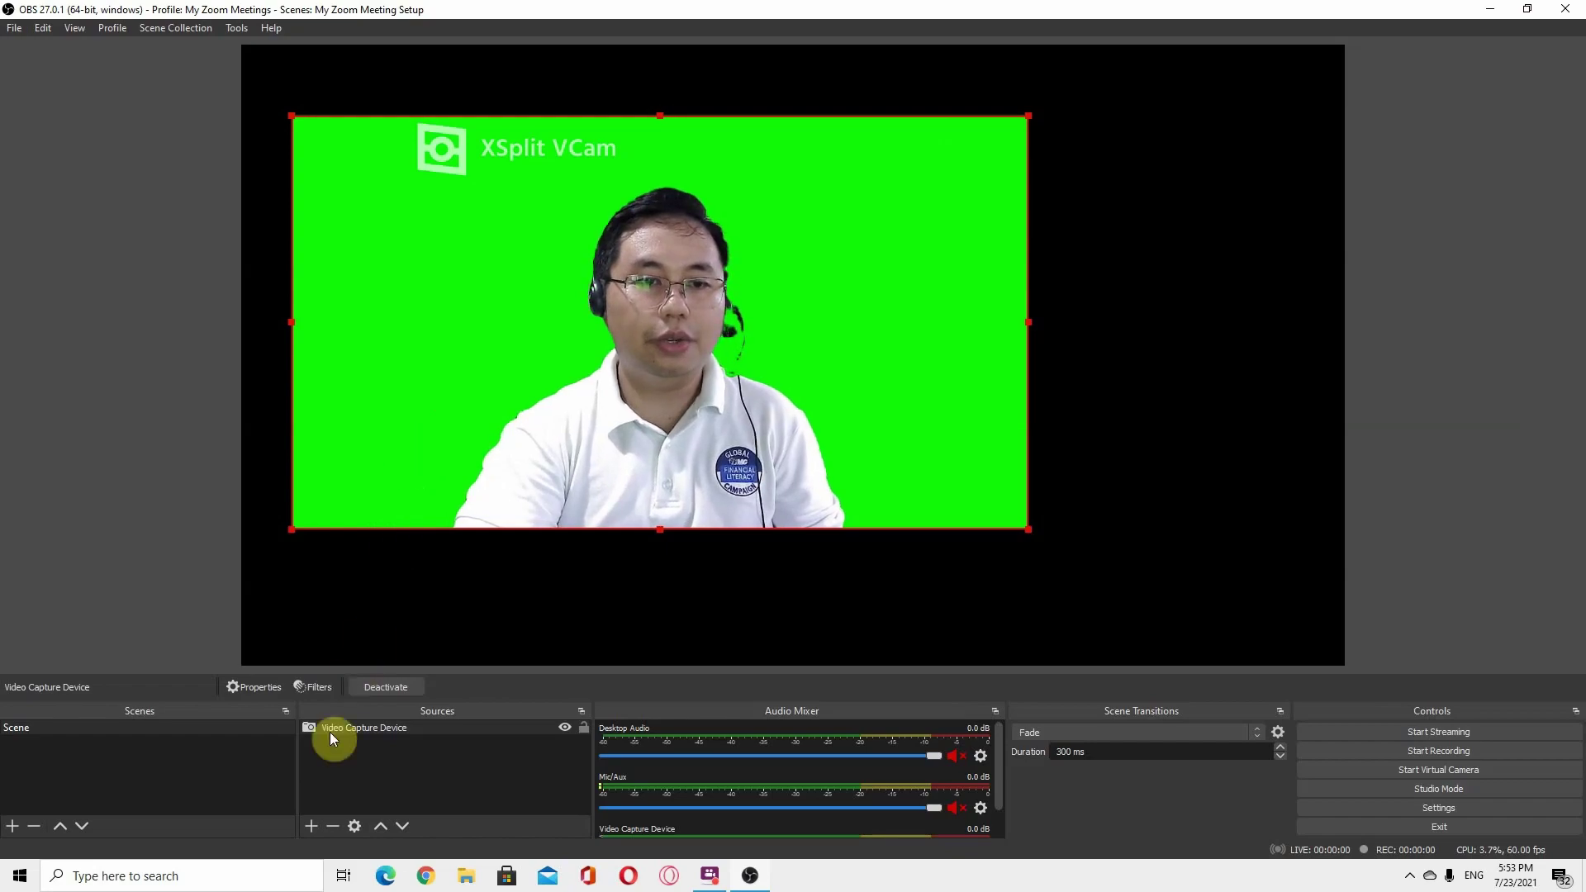
# Step: Add a Chroma Key filter to the Video Capture Device source
pyautogui.rightClick(375, 730)
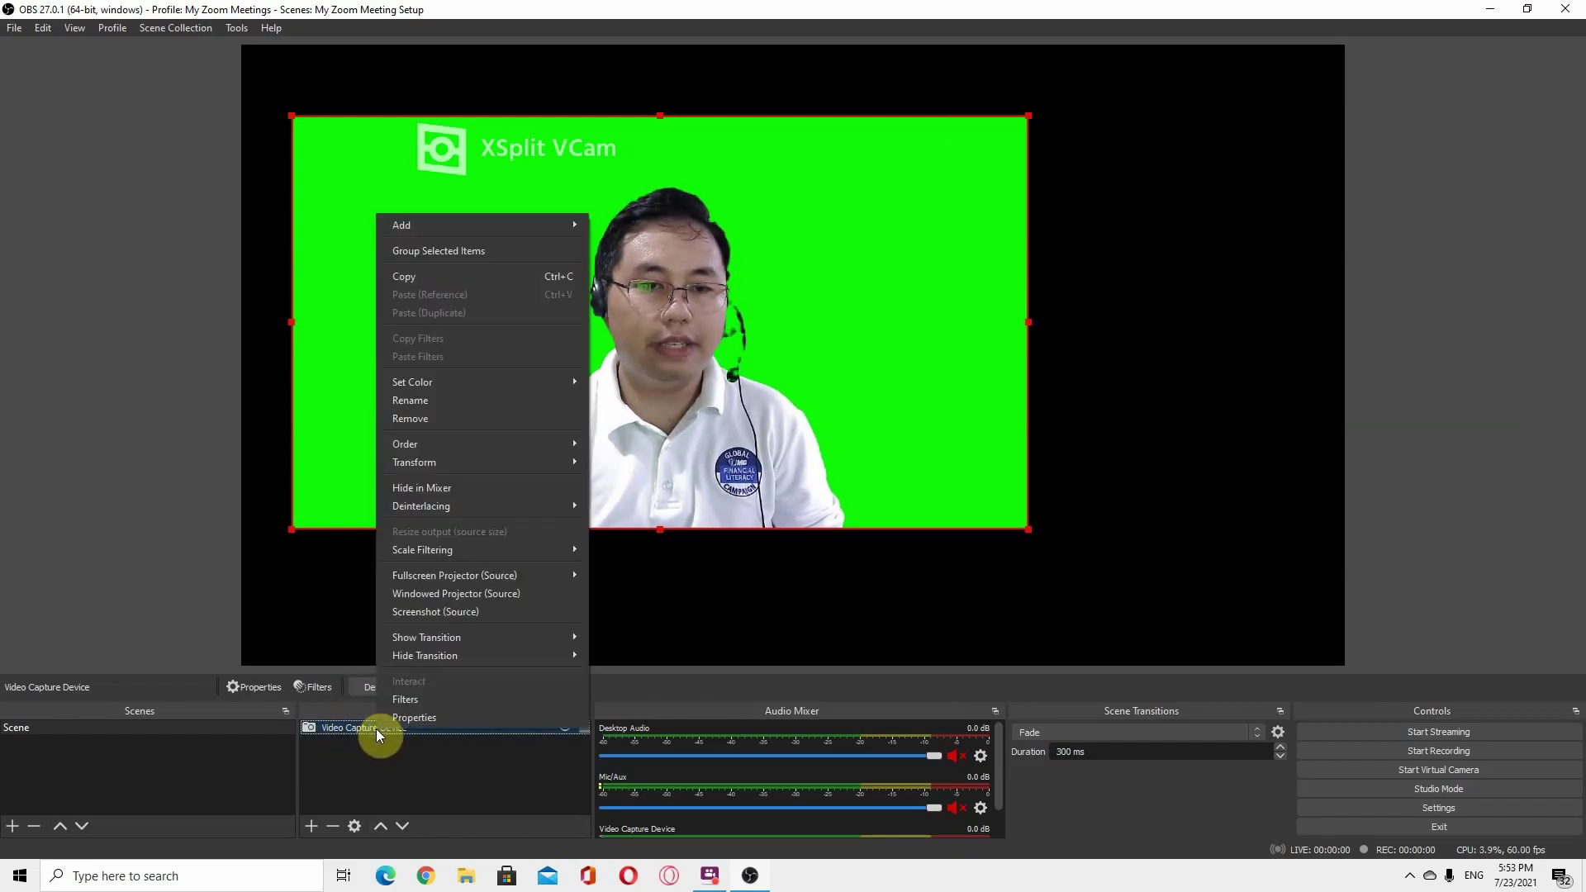
pyautogui.click(403, 701)
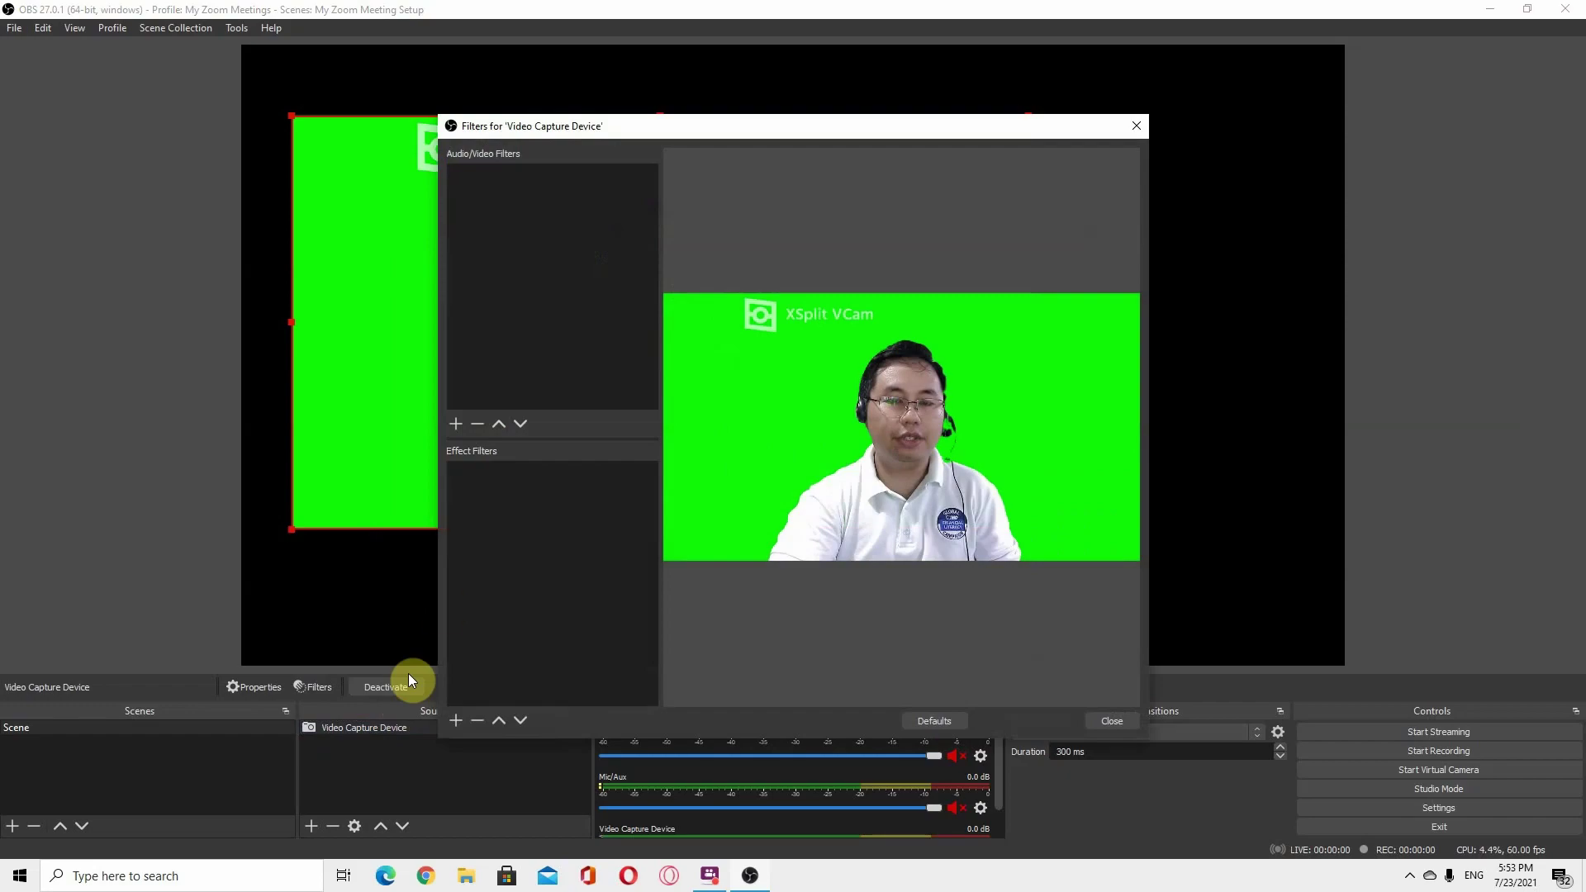
pyautogui.click(455, 721)
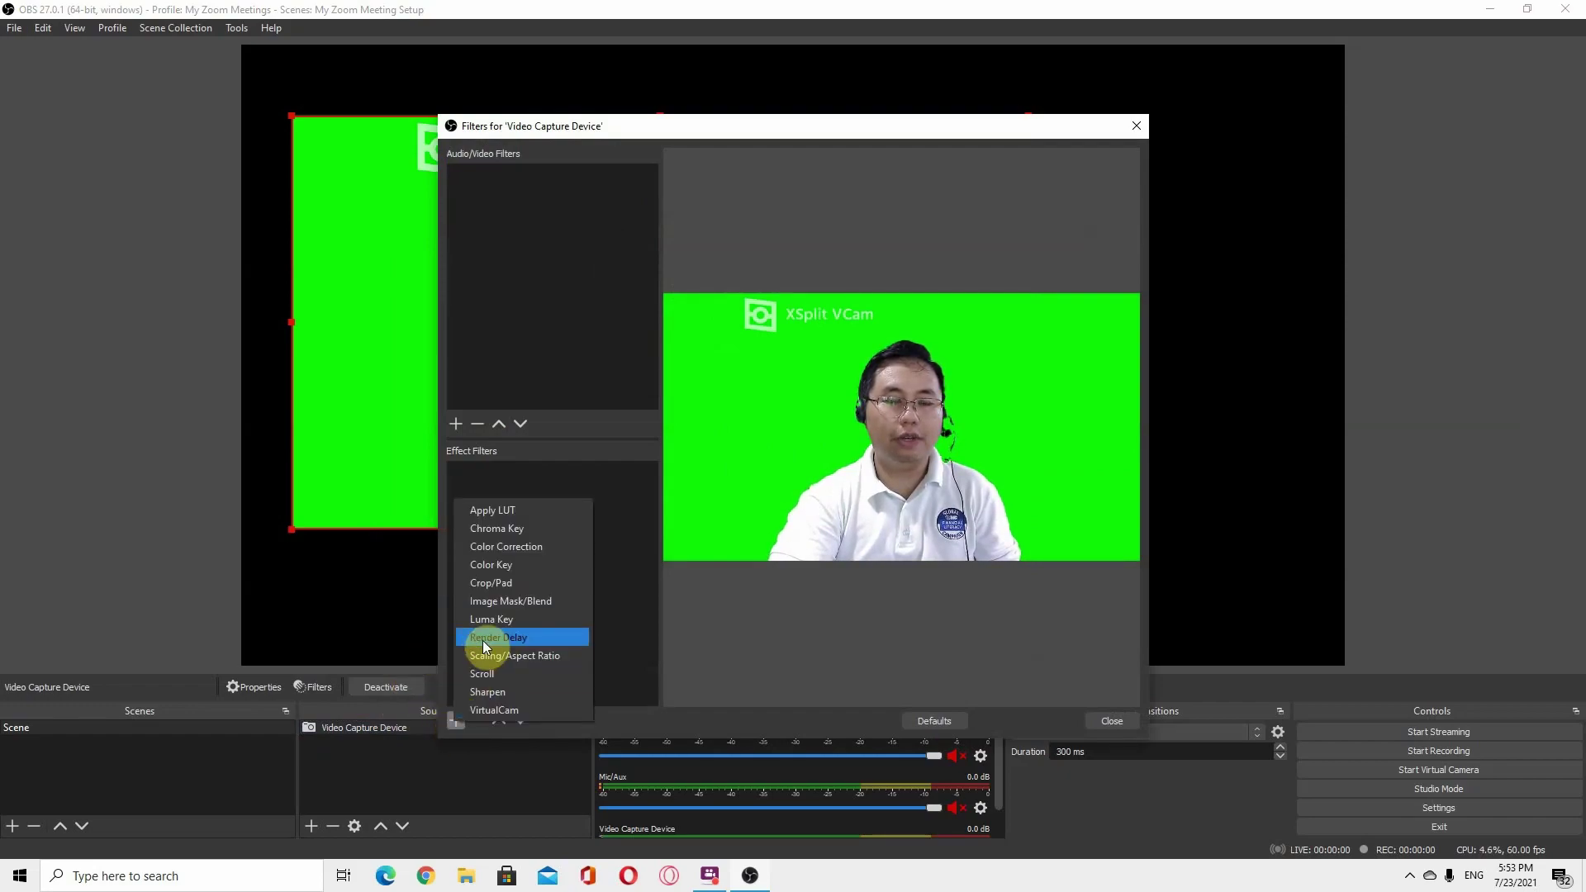
pyautogui.click(513, 531)
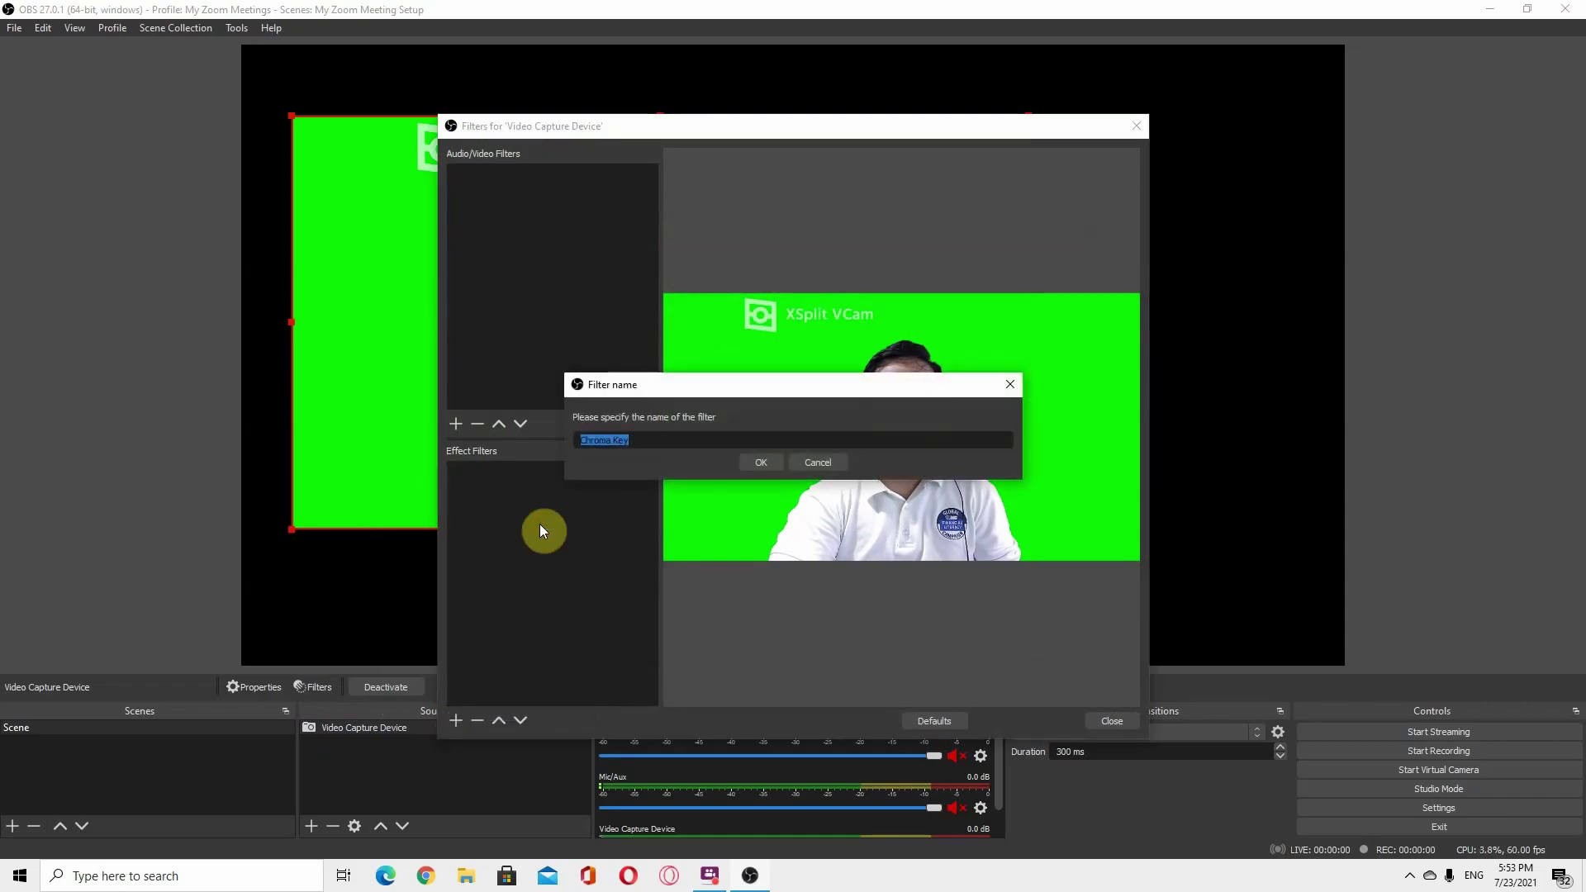
pyautogui.click(764, 462)
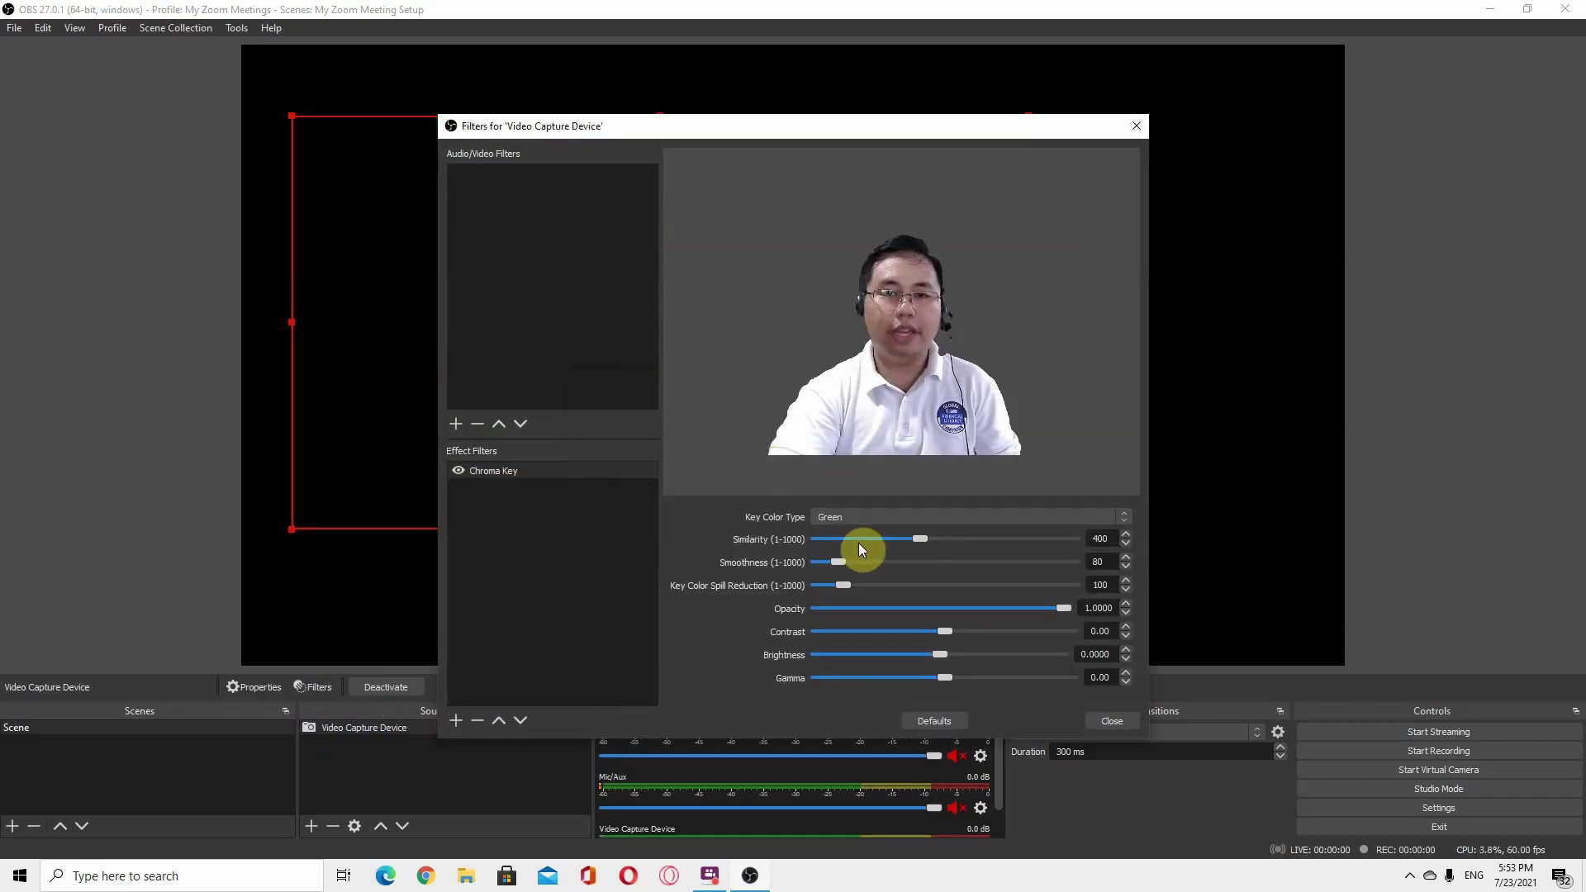
# Step: Set the Green key's Similarity to 388, then shift the keyed webcam right
pyautogui.moveTo(923, 537)
pyautogui.mouseDown()
pyautogui.moveTo(844, 540)
pyautogui.moveTo(919, 537)
pyautogui.mouseUp()
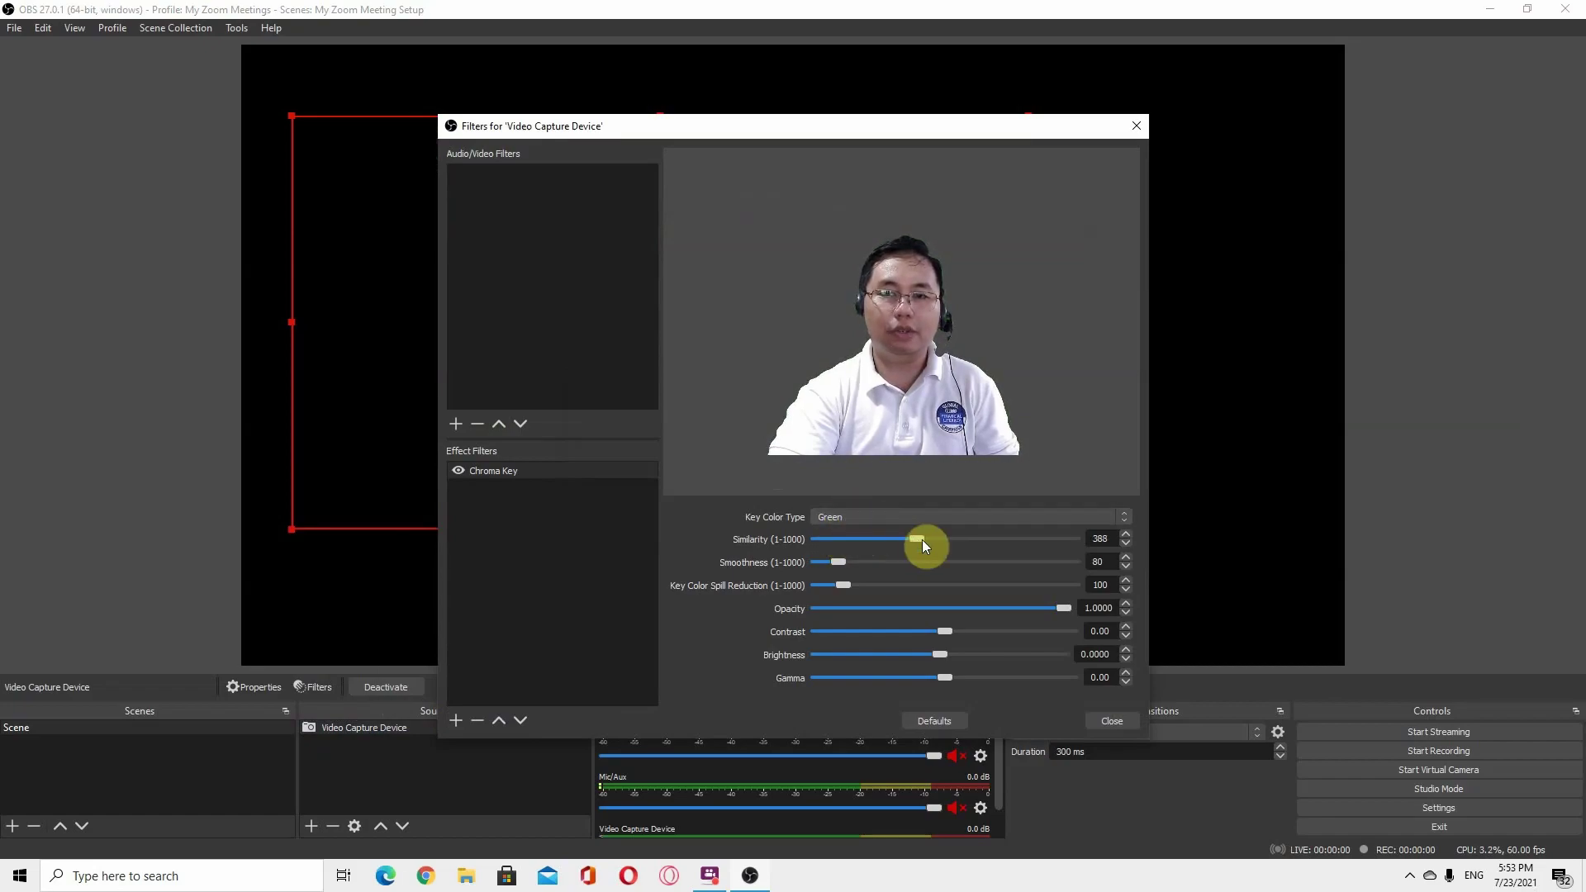
pyautogui.click(894, 517)
pyautogui.click(894, 517)
pyautogui.moveTo(875, 137); pyautogui.dragTo(1228, 184)
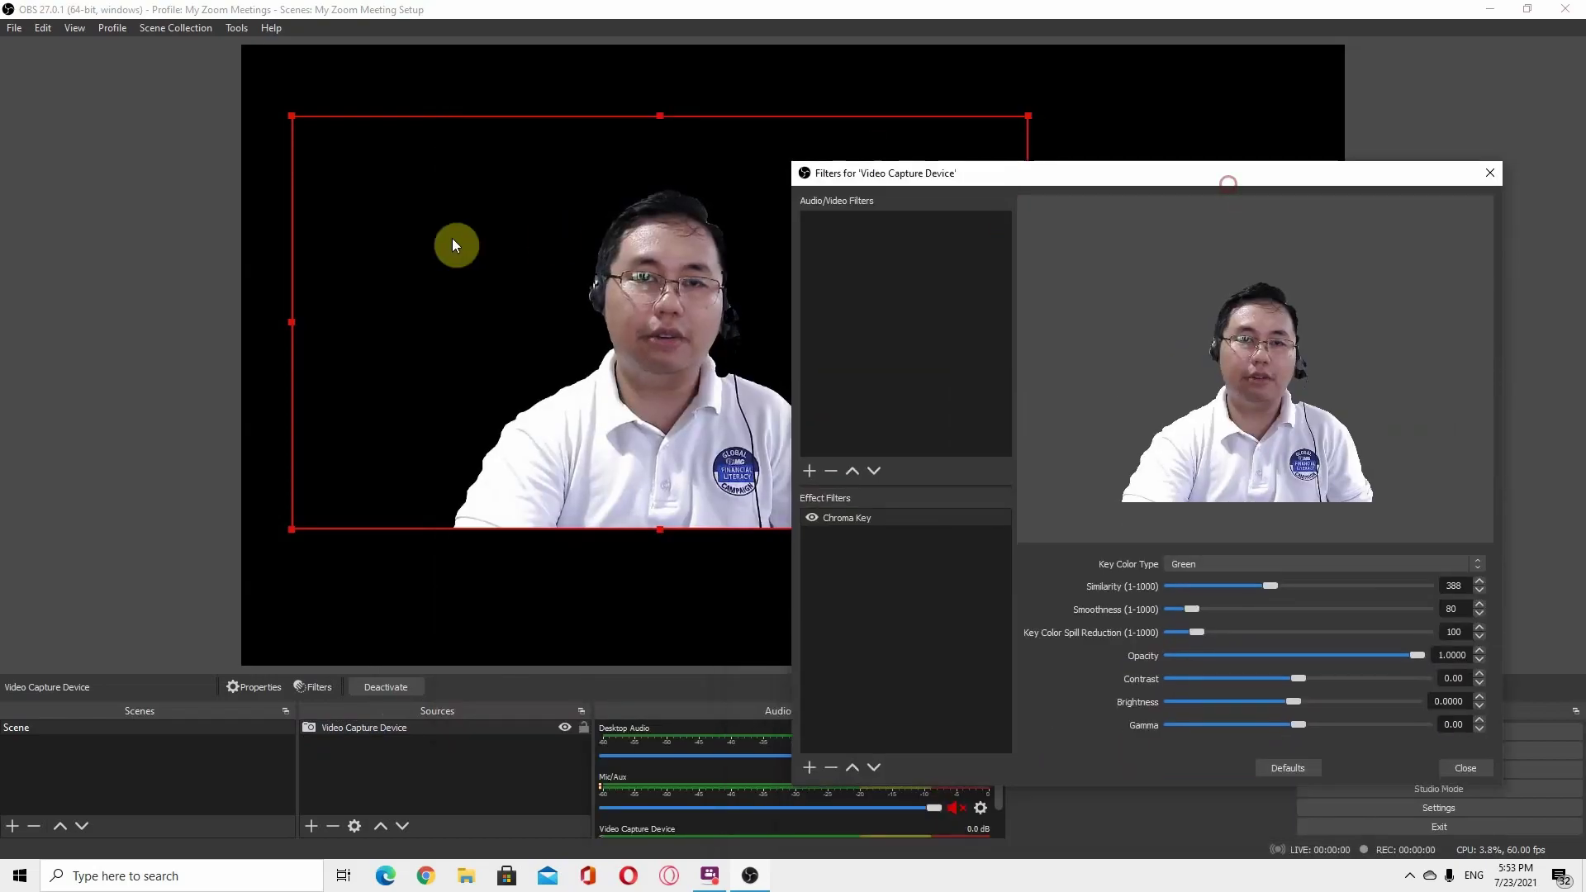
pyautogui.click(1469, 769)
pyautogui.moveTo(737, 485); pyautogui.dragTo(778, 558)
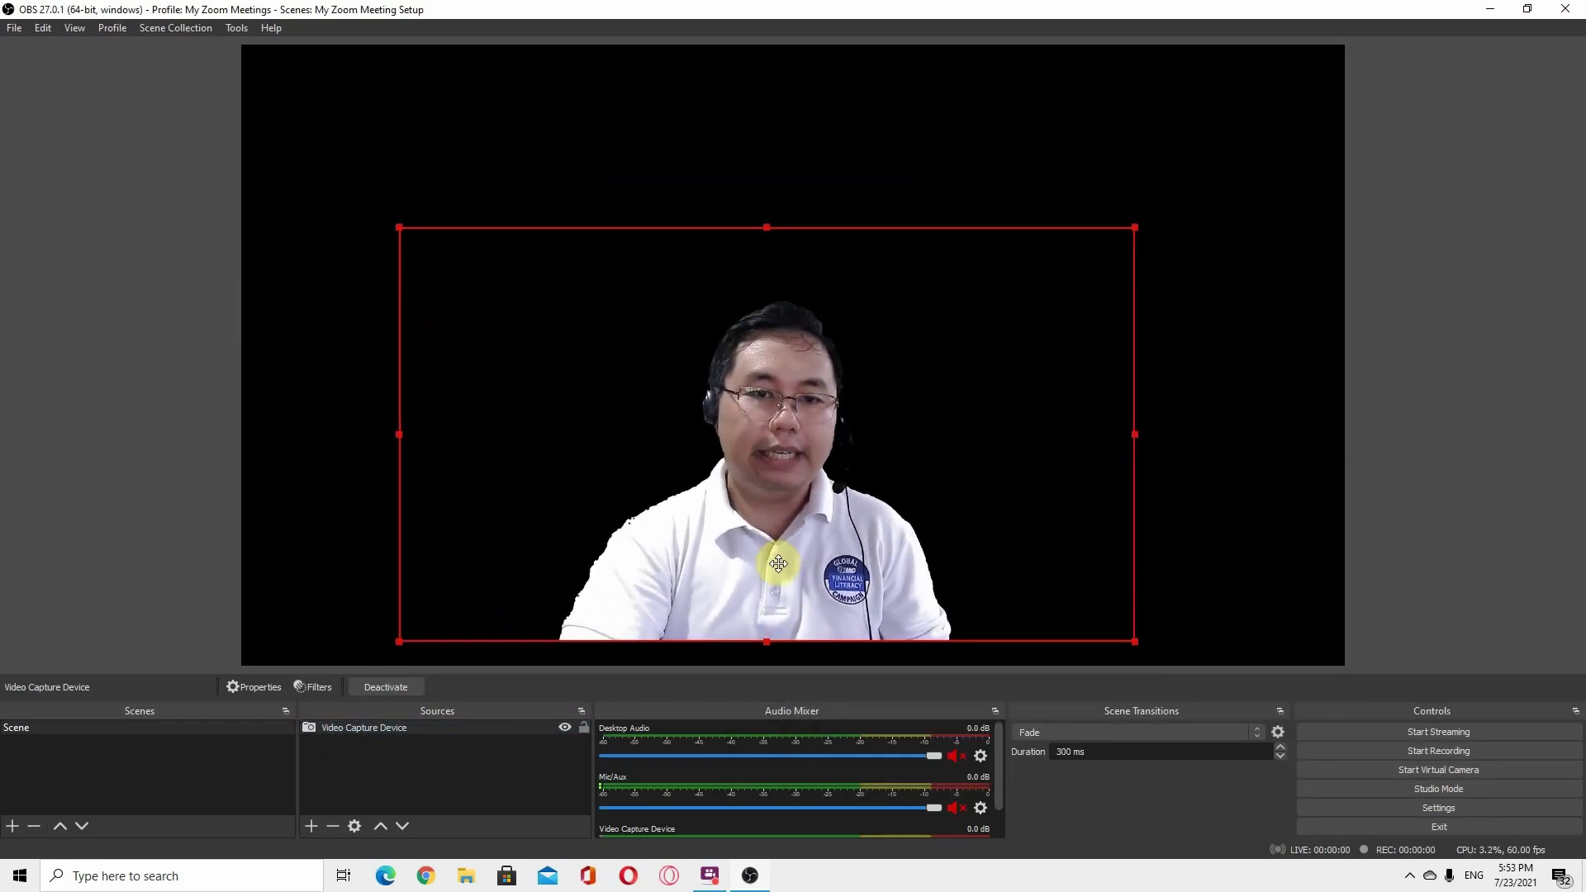
# Step: Add a Media Source with its default name, after cancelling a stray capture device
pyautogui.click(308, 826)
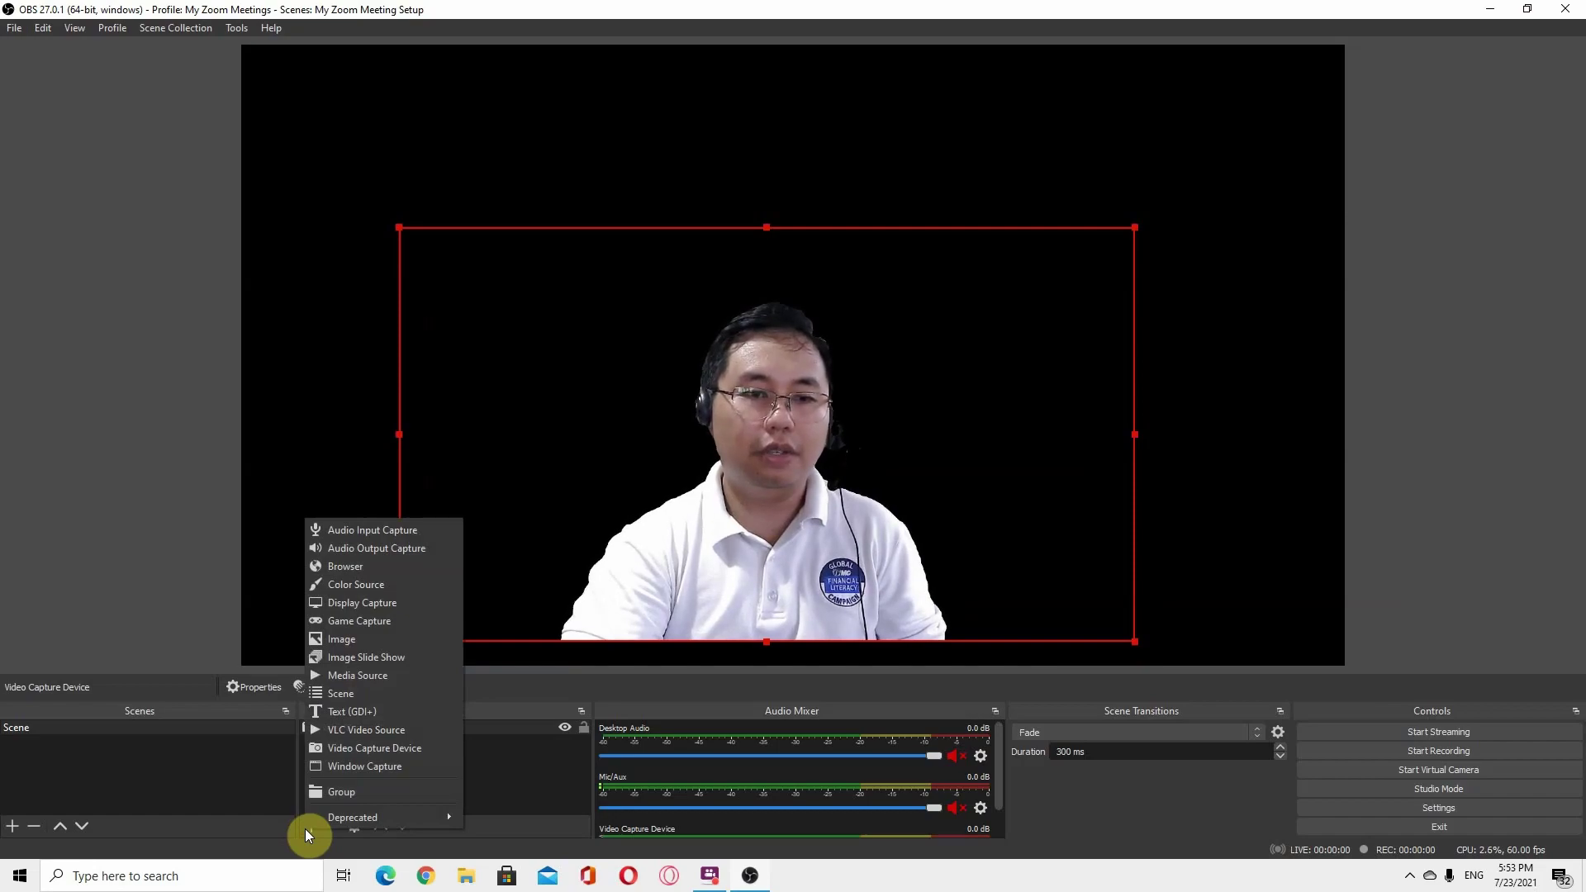
pyautogui.click(373, 750)
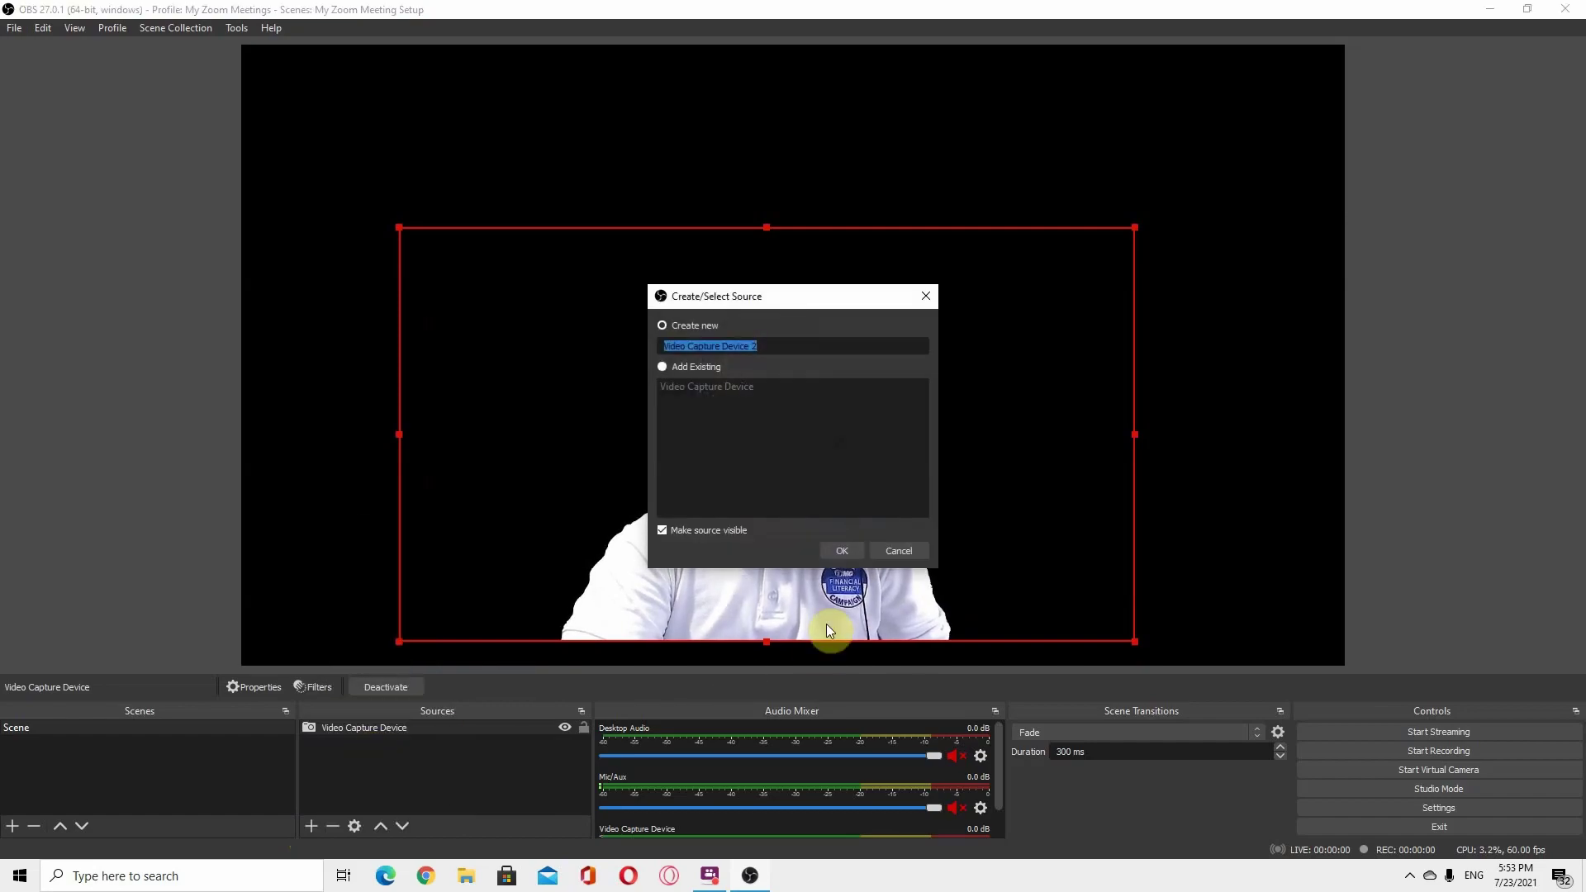
pyautogui.click(885, 553)
pyautogui.click(310, 824)
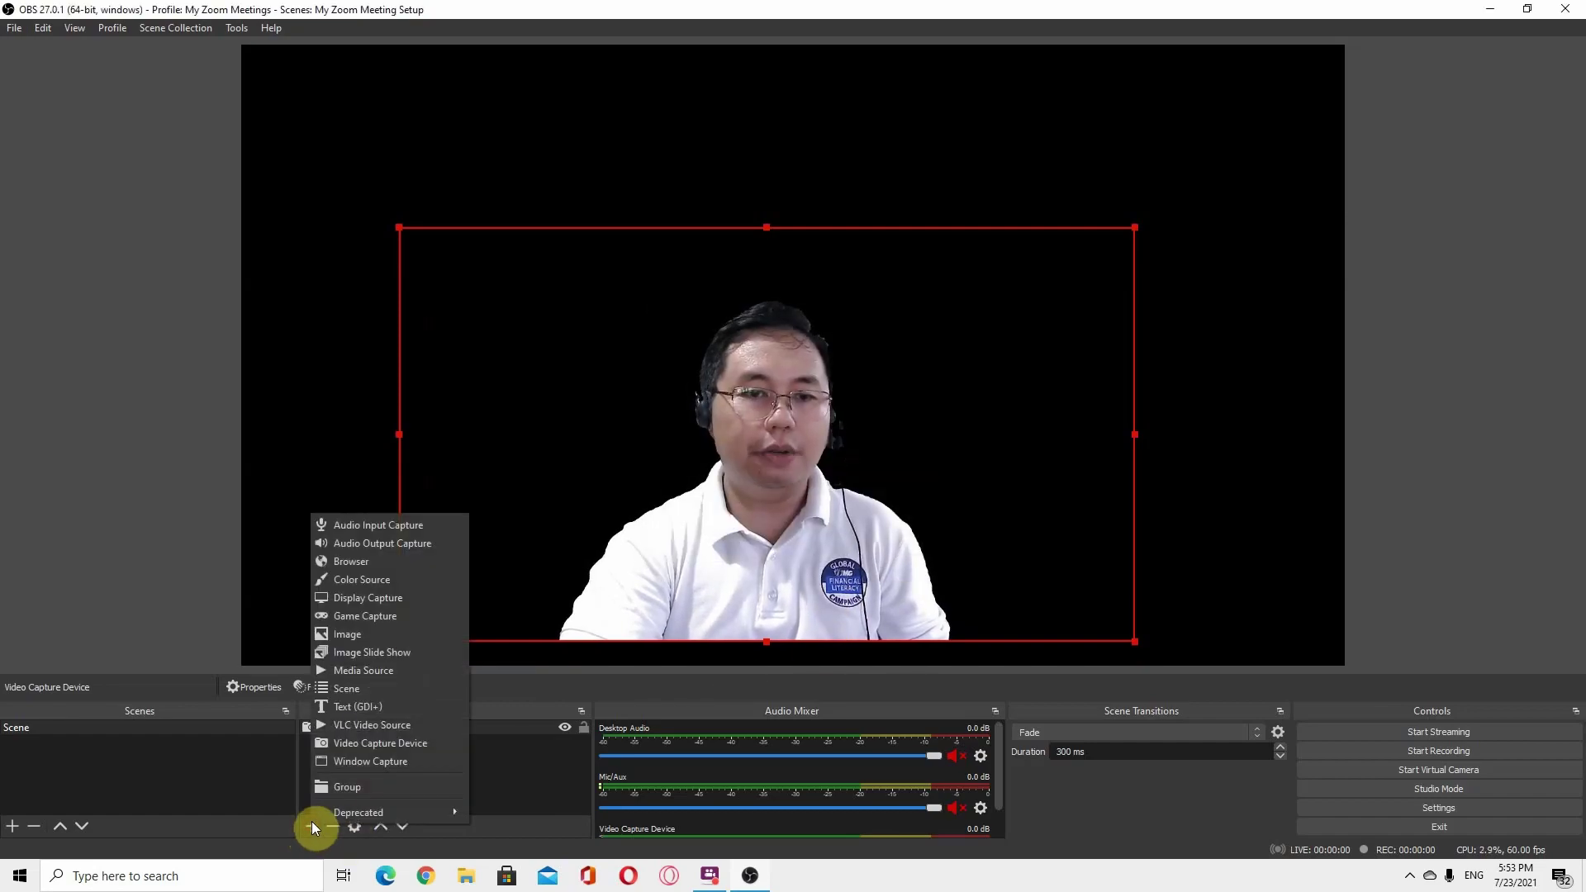
pyautogui.click(388, 670)
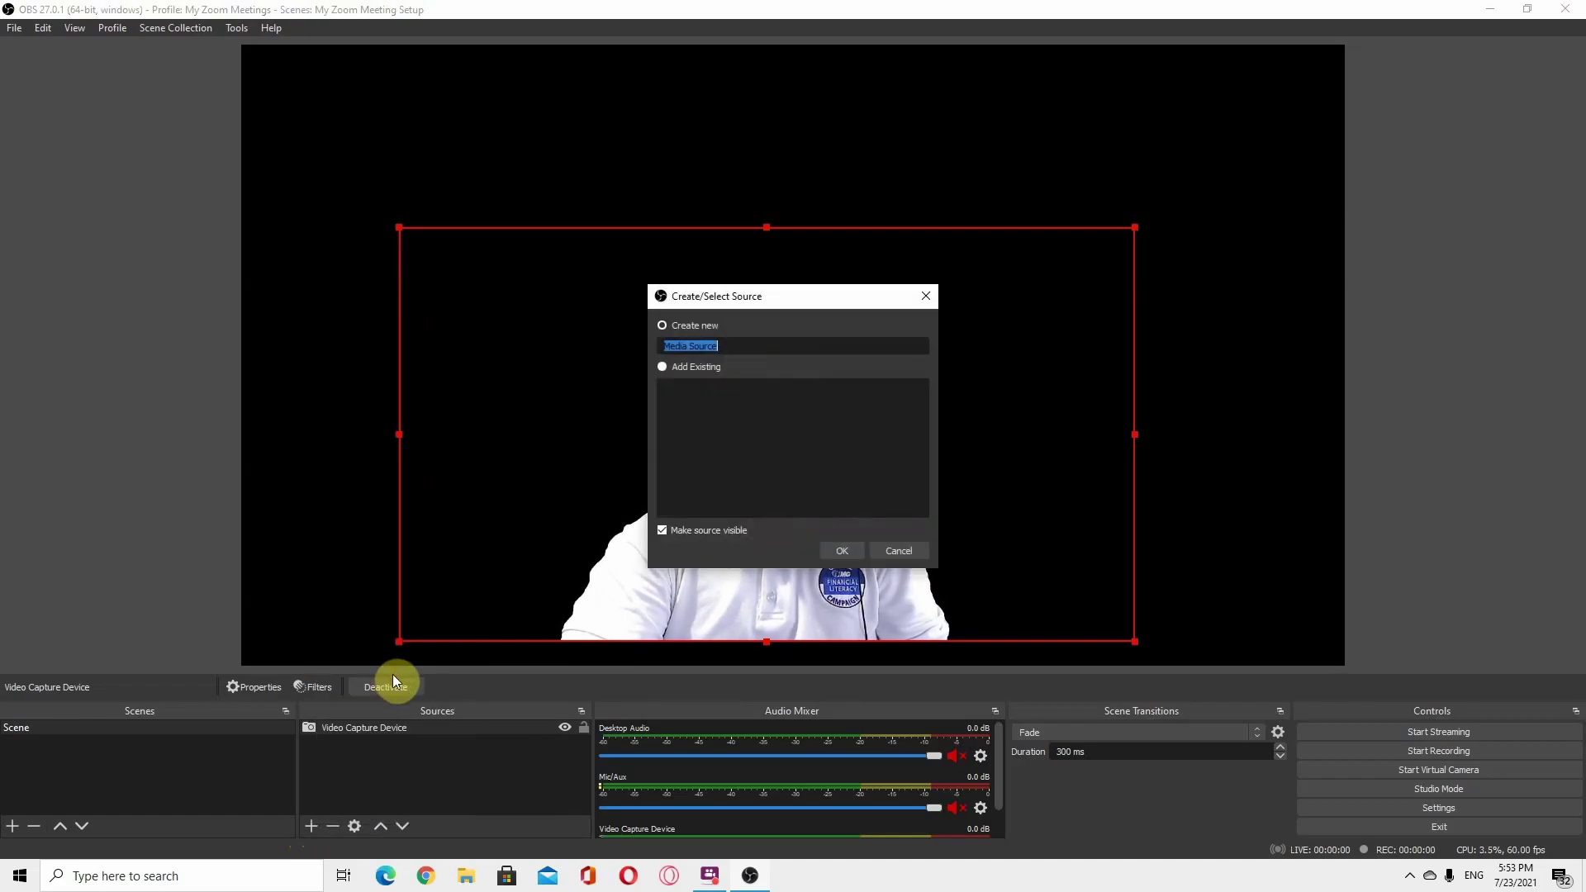
pyautogui.click(847, 550)
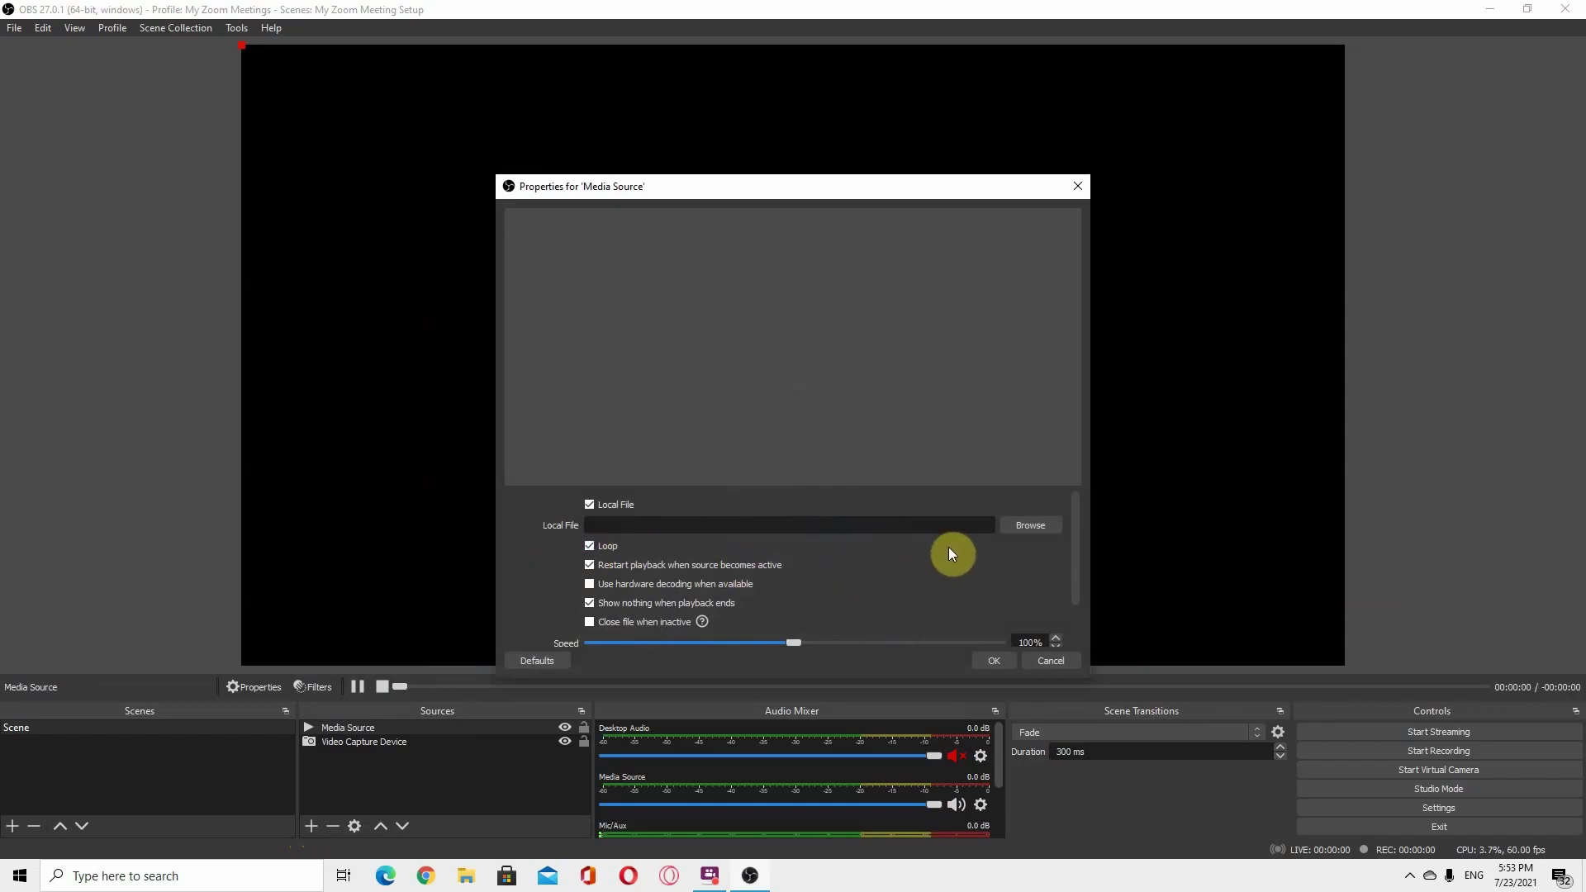
# Step: Set the media source to play D:/IMG Files/Zoom Background/Live News Background.mp4 and apply it
pyautogui.click(1037, 526)
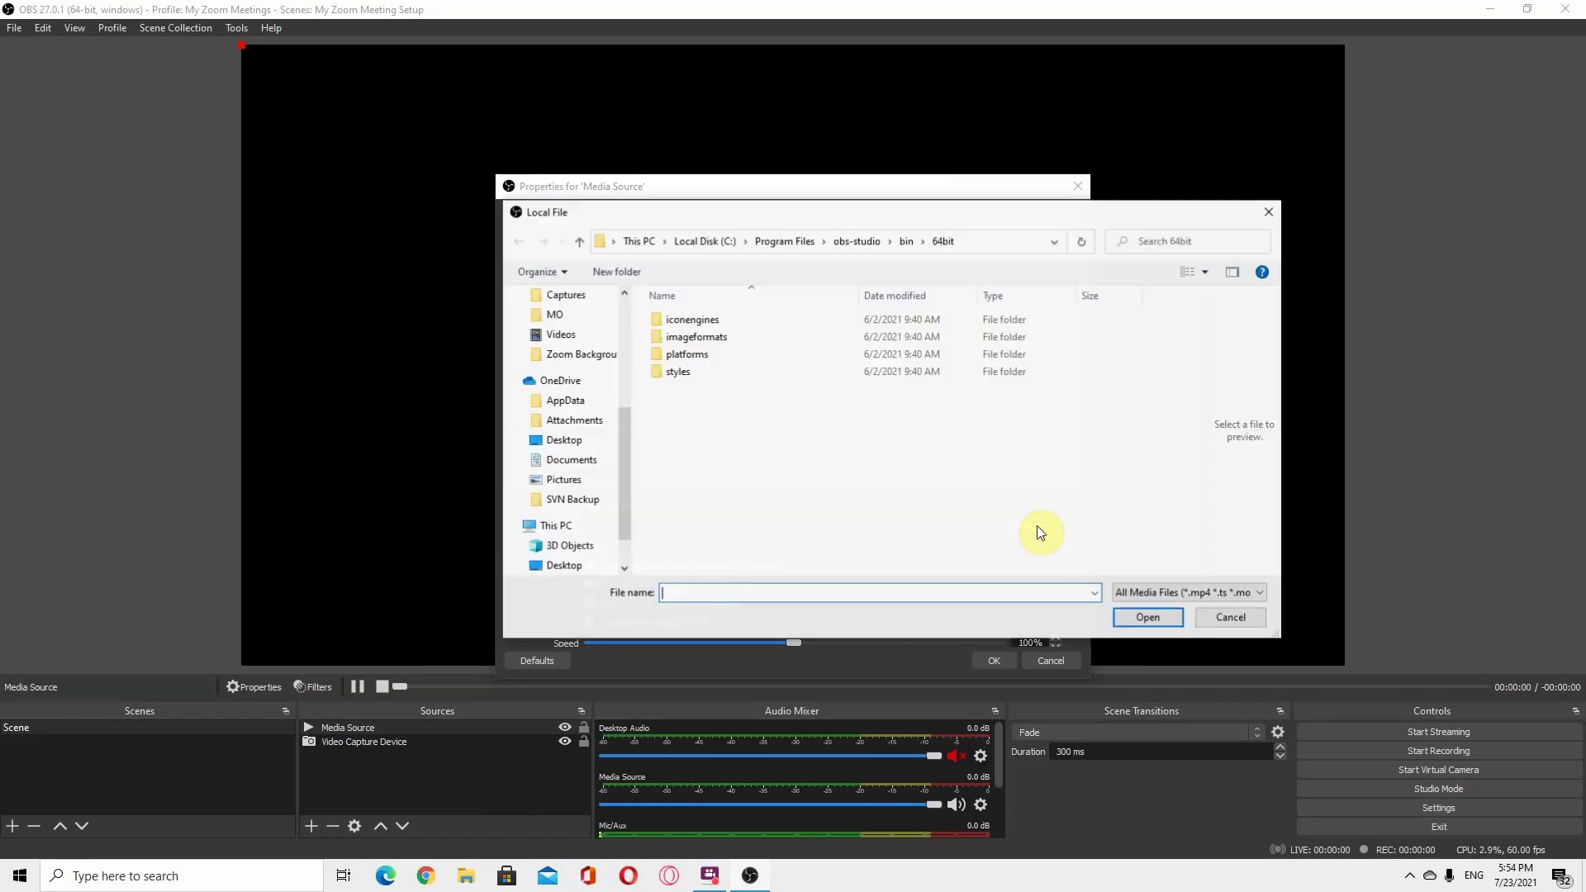
pyautogui.scroll(-1, 630, 531)
pyautogui.click(579, 519)
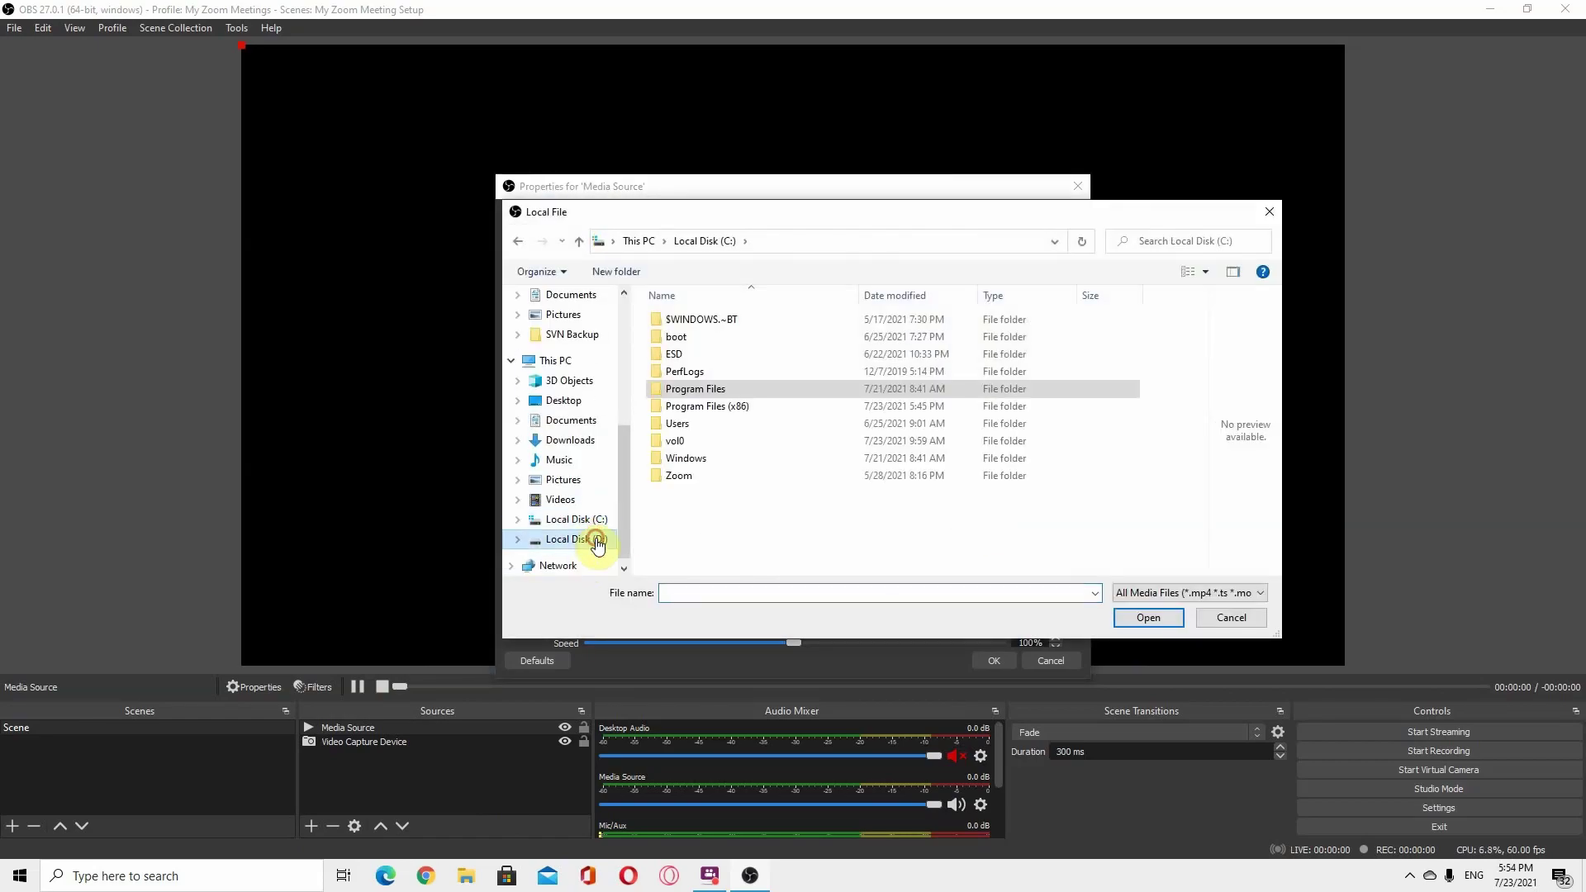
pyautogui.click(578, 538)
pyautogui.doubleClick(771, 337)
pyautogui.scroll(-5, 866, 471)
pyautogui.scroll(-3, 865, 478)
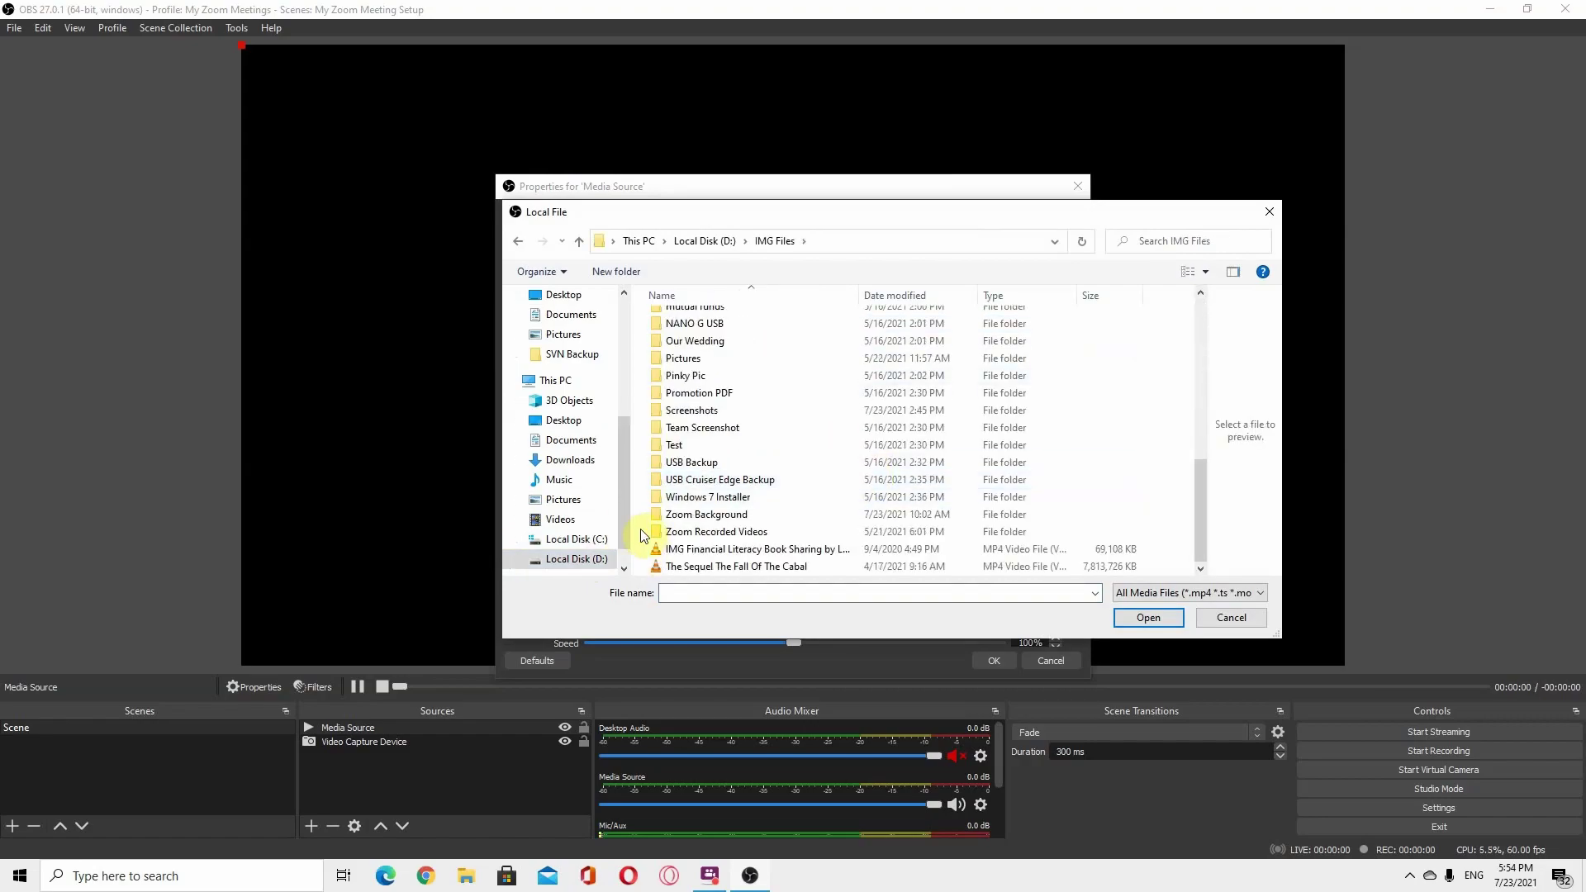
pyautogui.doubleClick(727, 516)
pyautogui.scroll(-1, 832, 566)
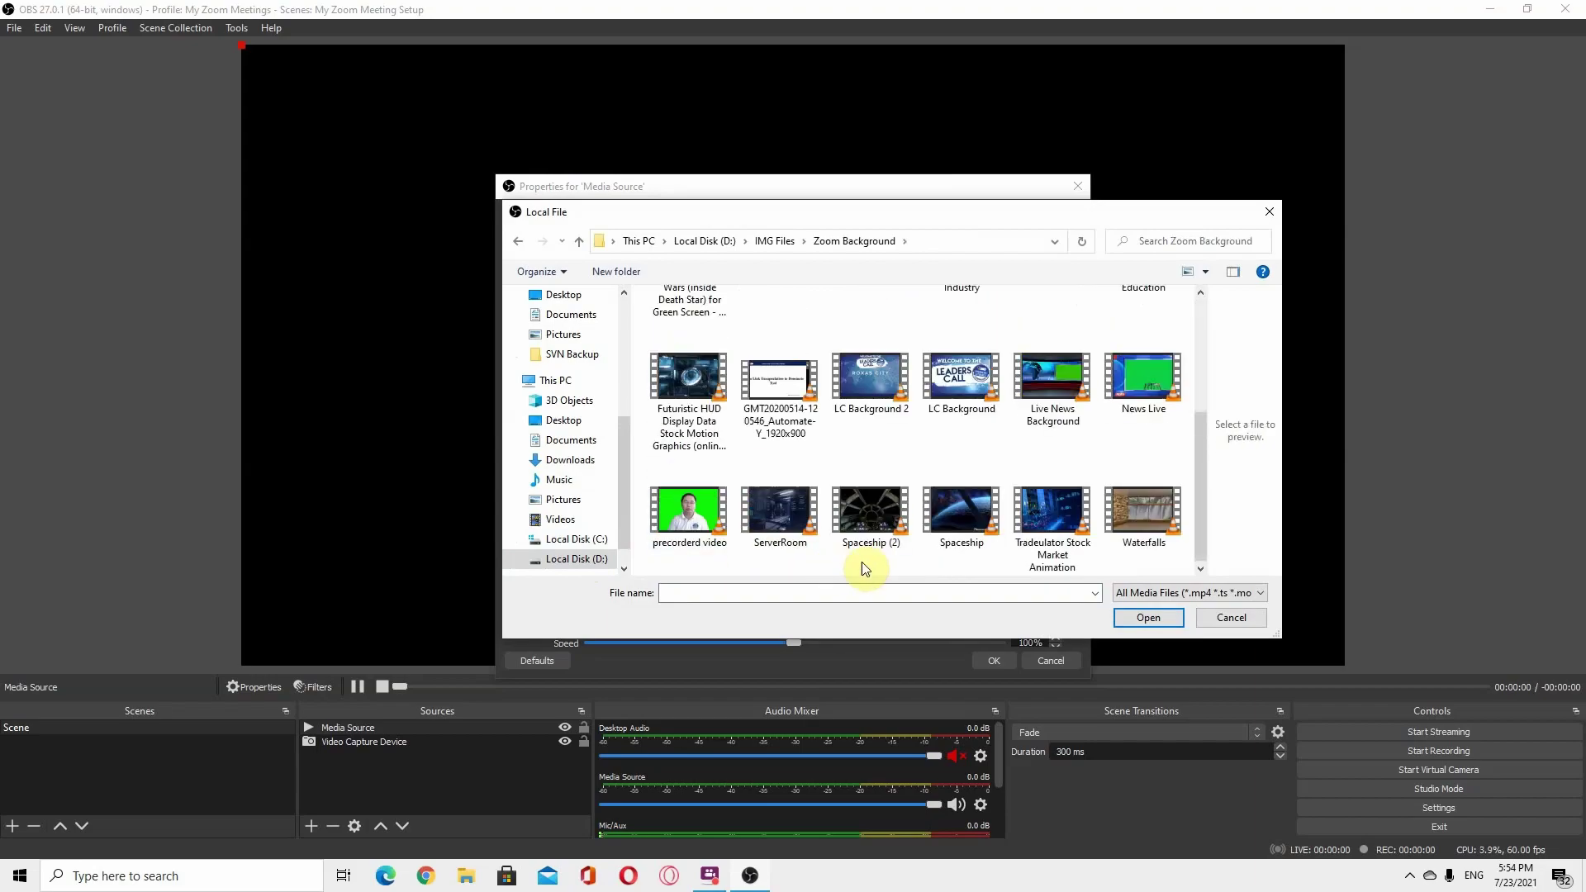
pyautogui.click(1053, 368)
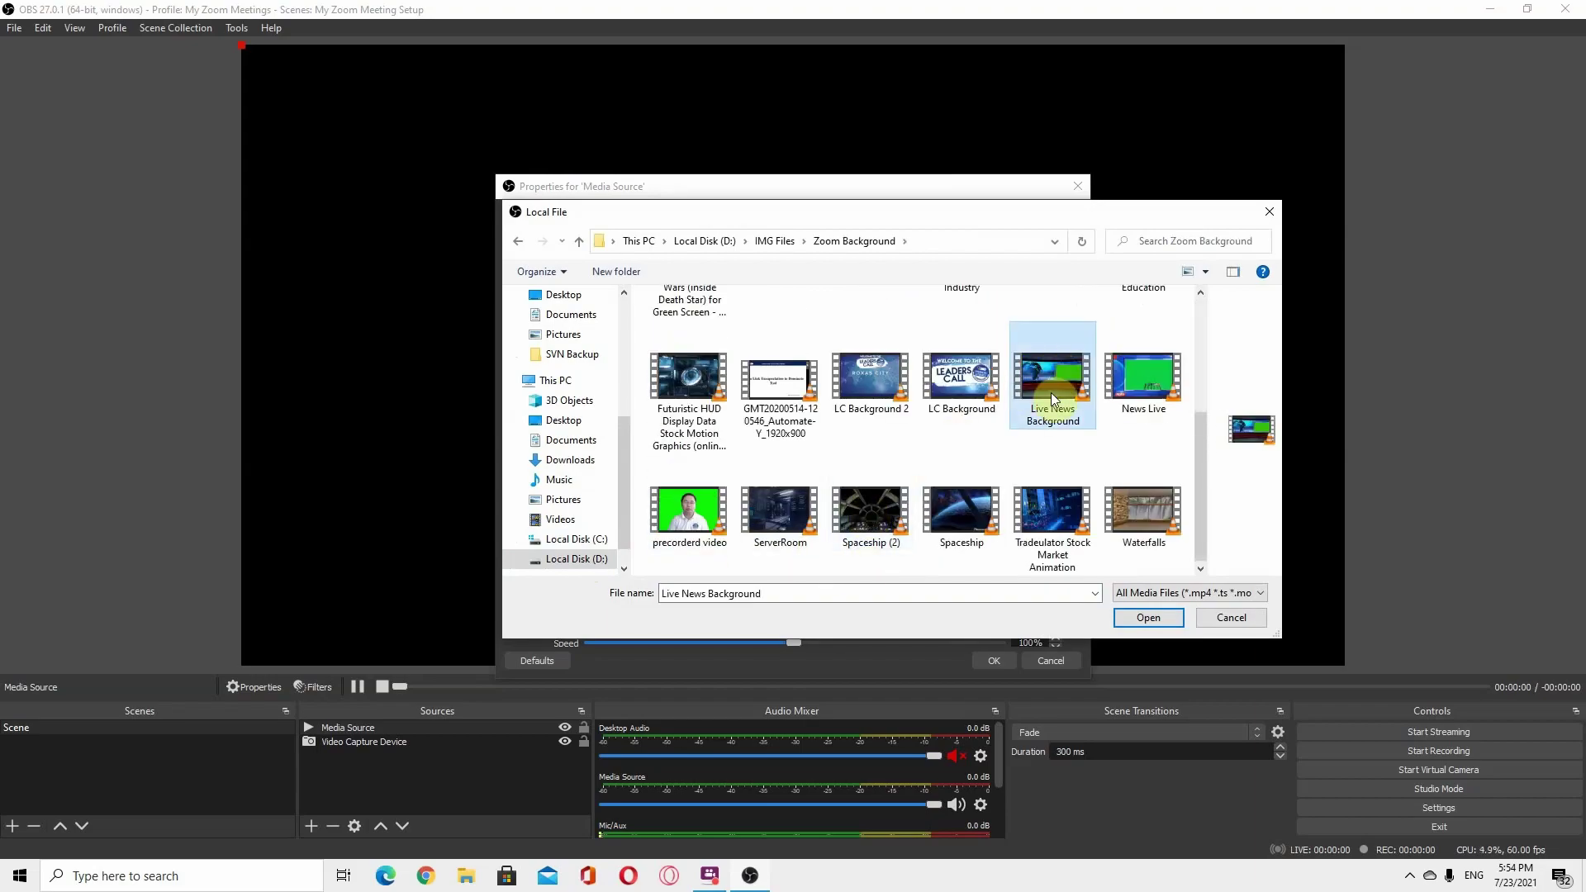
pyautogui.click(1149, 619)
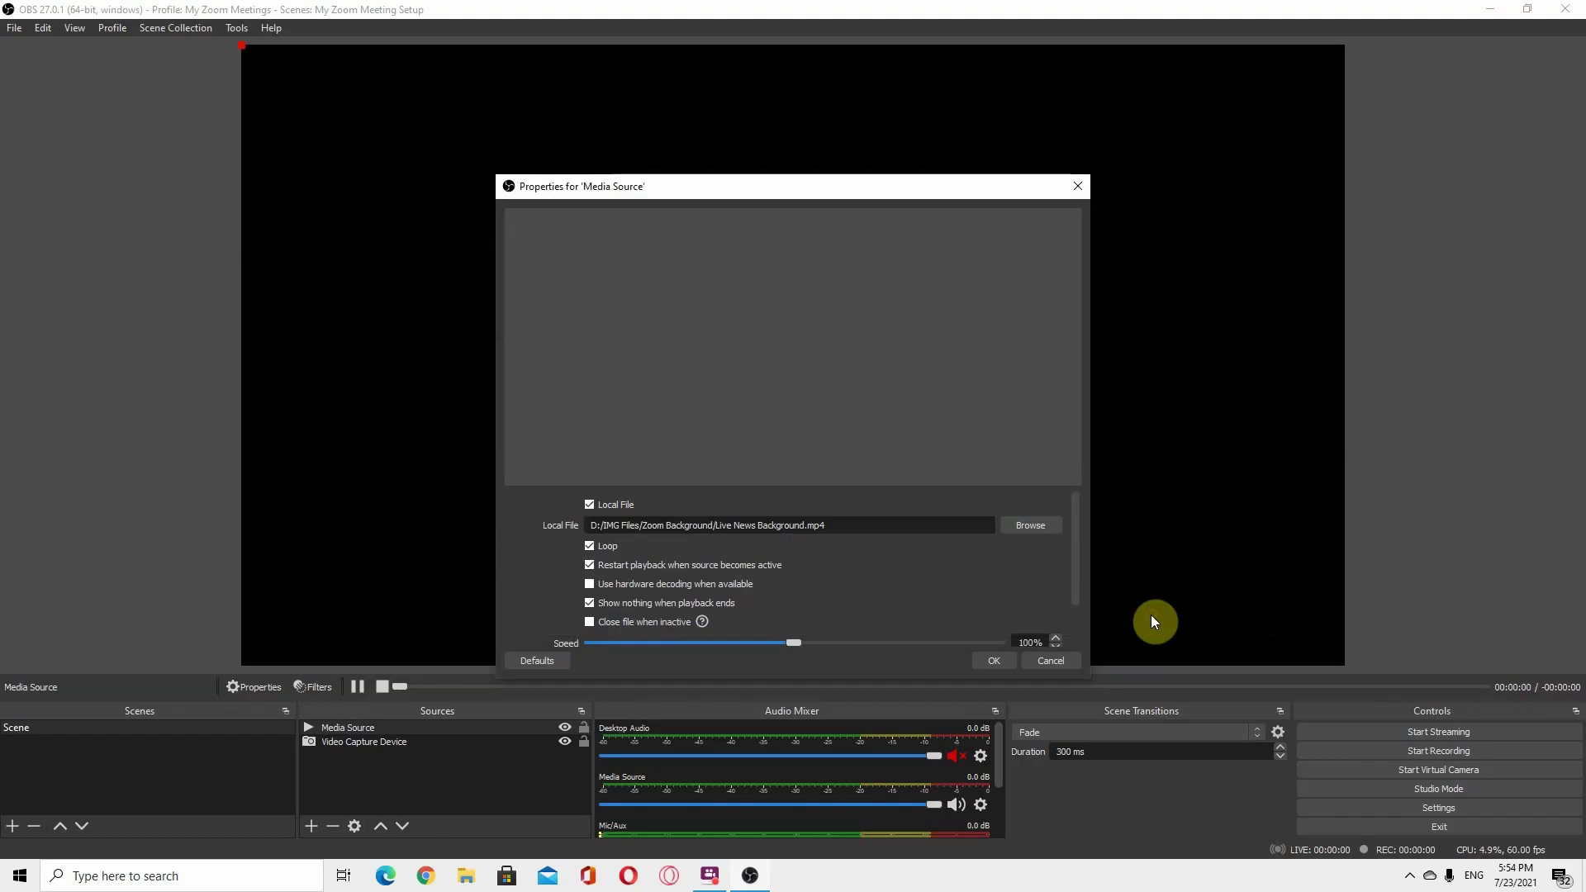
pyautogui.click(993, 661)
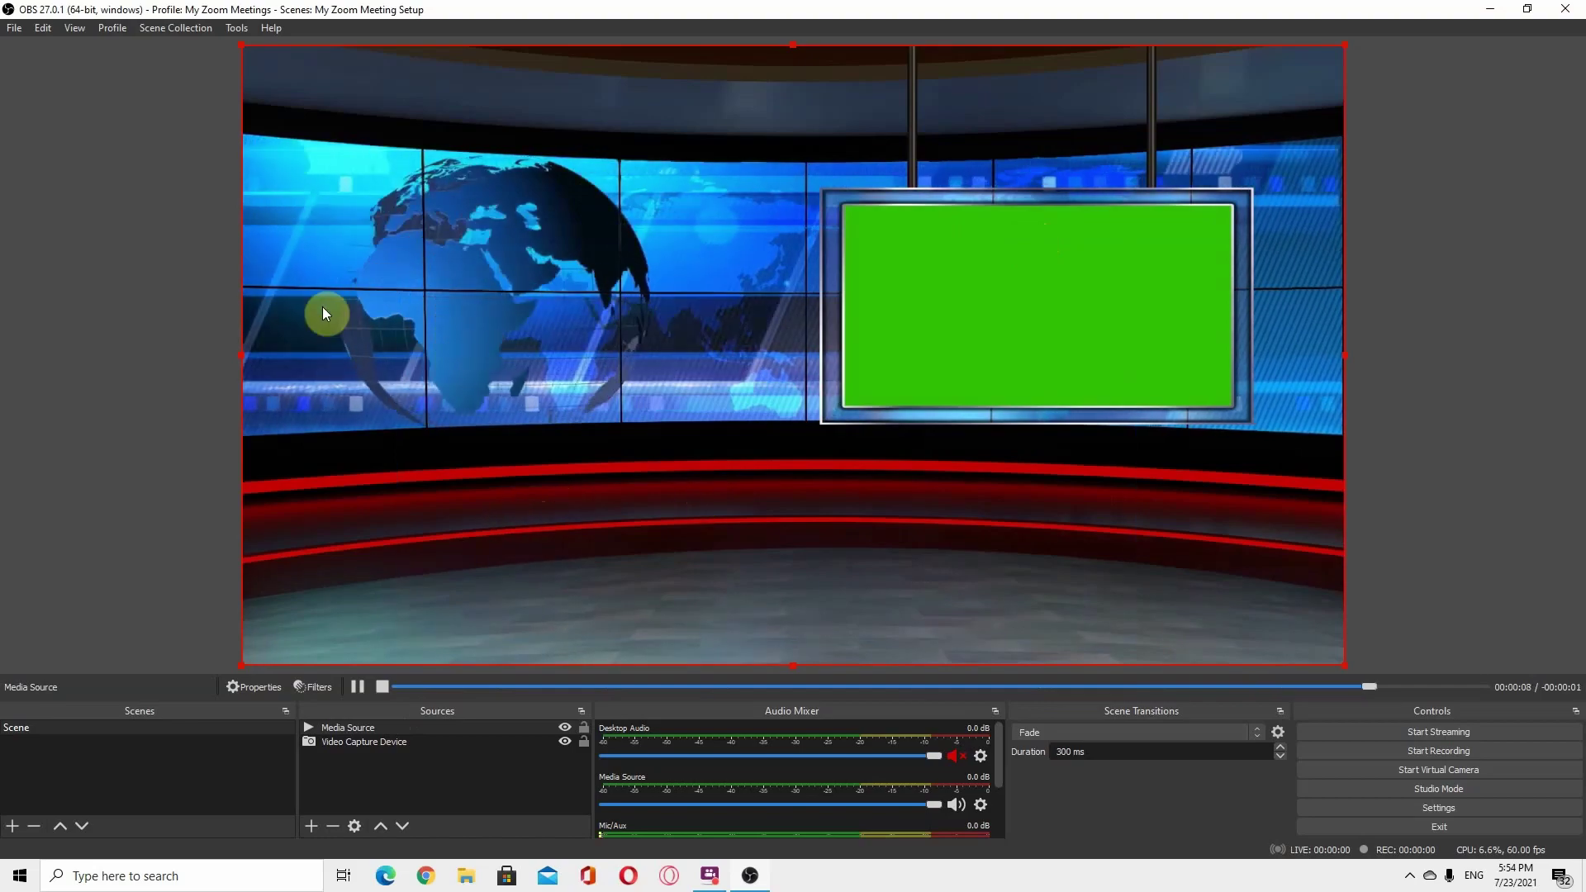
# Step: Move Video Capture Device above Media Source, then enlarge and centre the webcam image in the preview
pyautogui.click(396, 741)
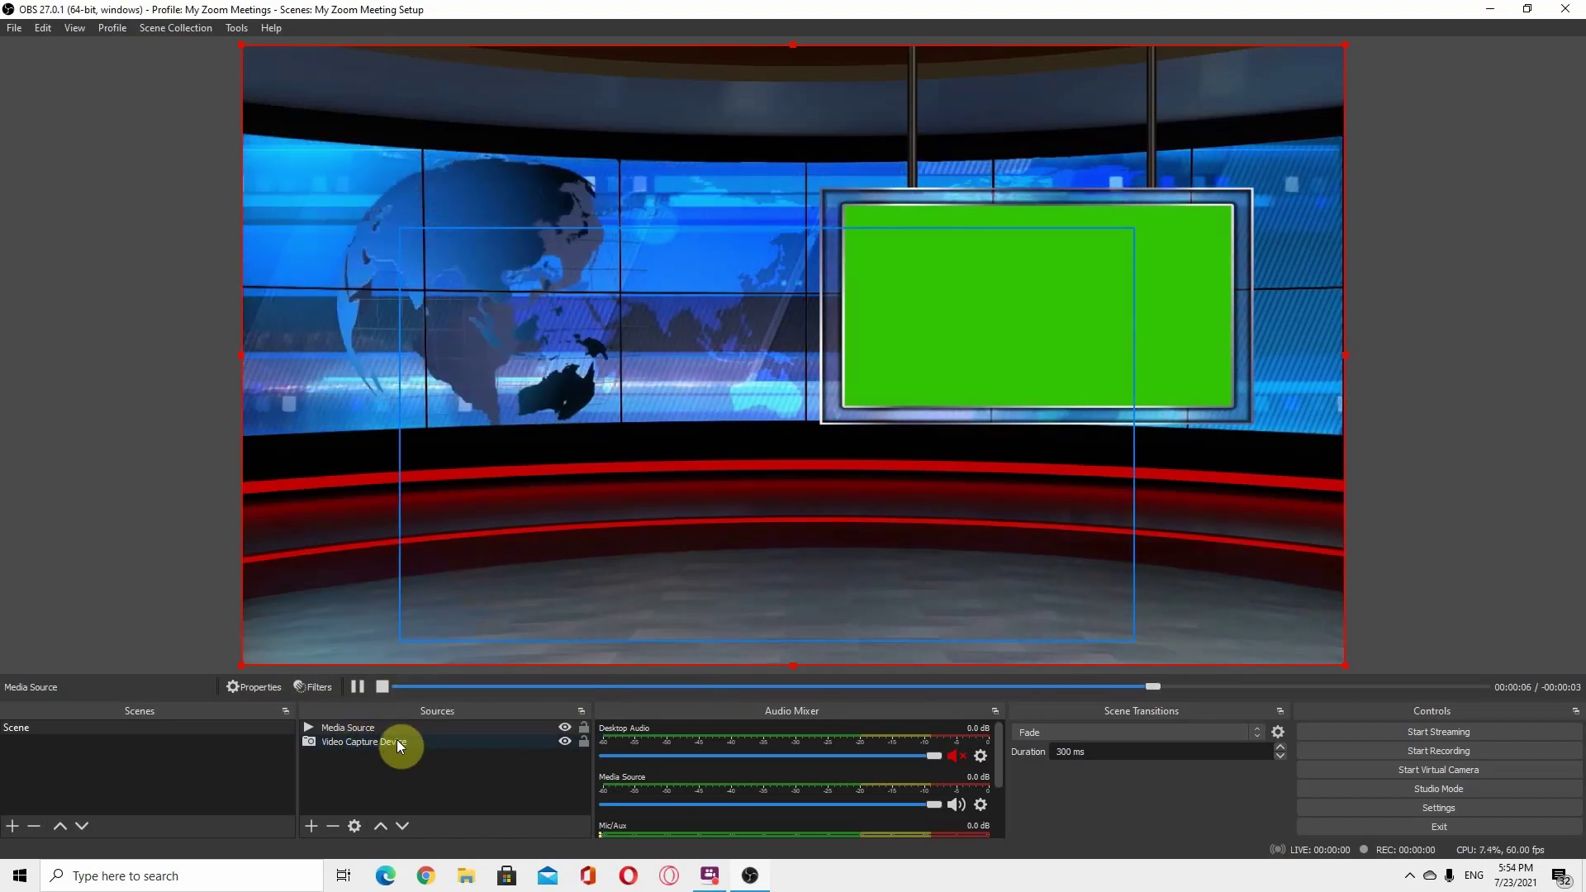
pyautogui.moveTo(397, 740); pyautogui.dragTo(398, 725)
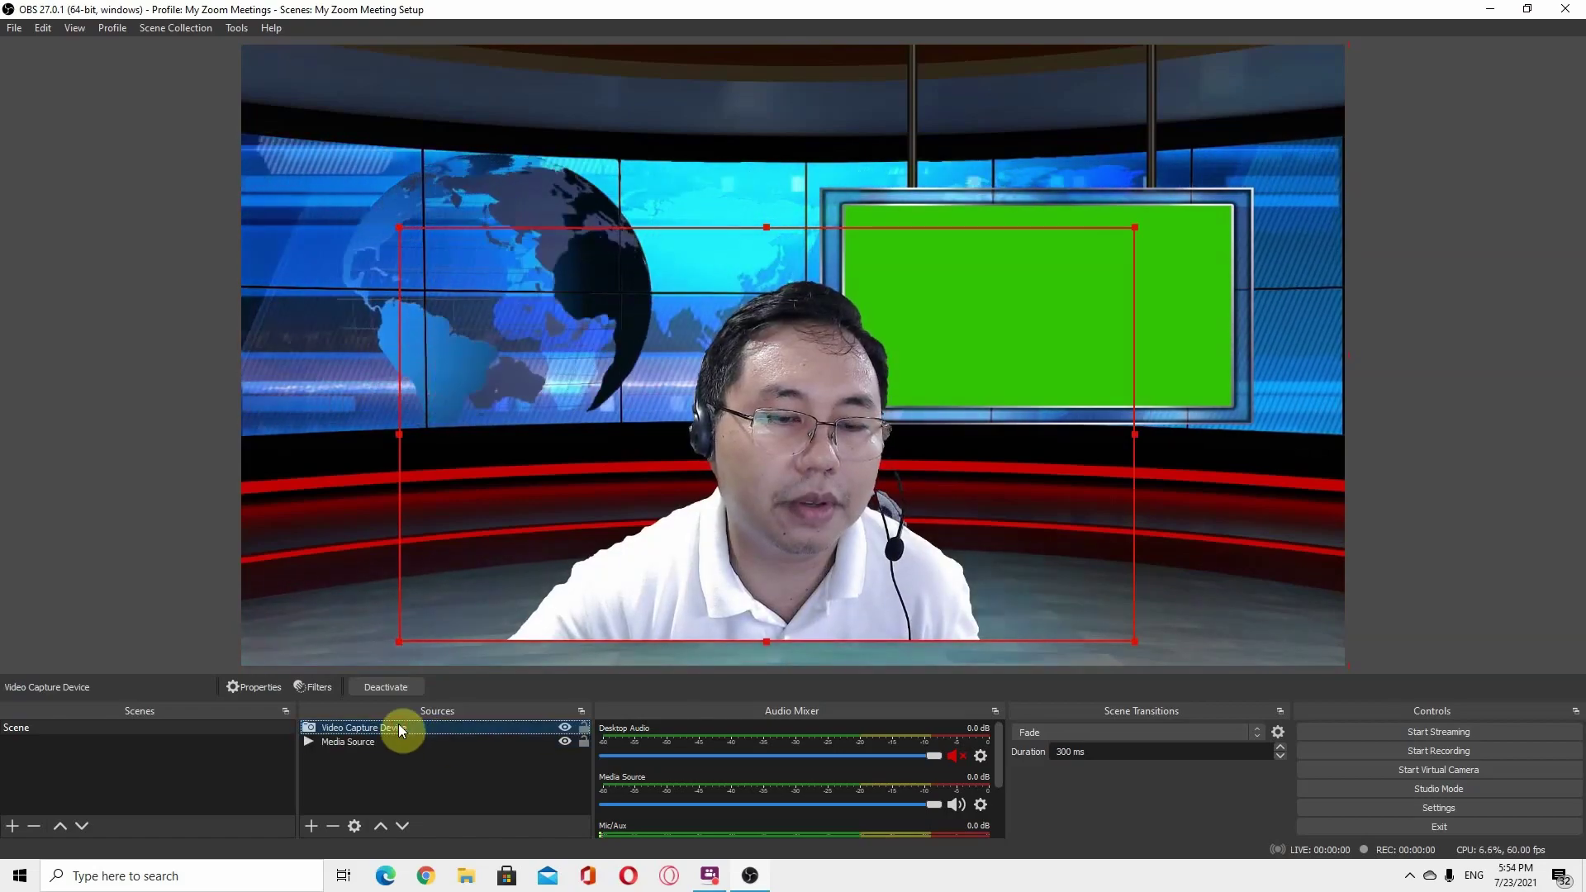
pyautogui.moveTo(783, 572); pyautogui.dragTo(701, 595)
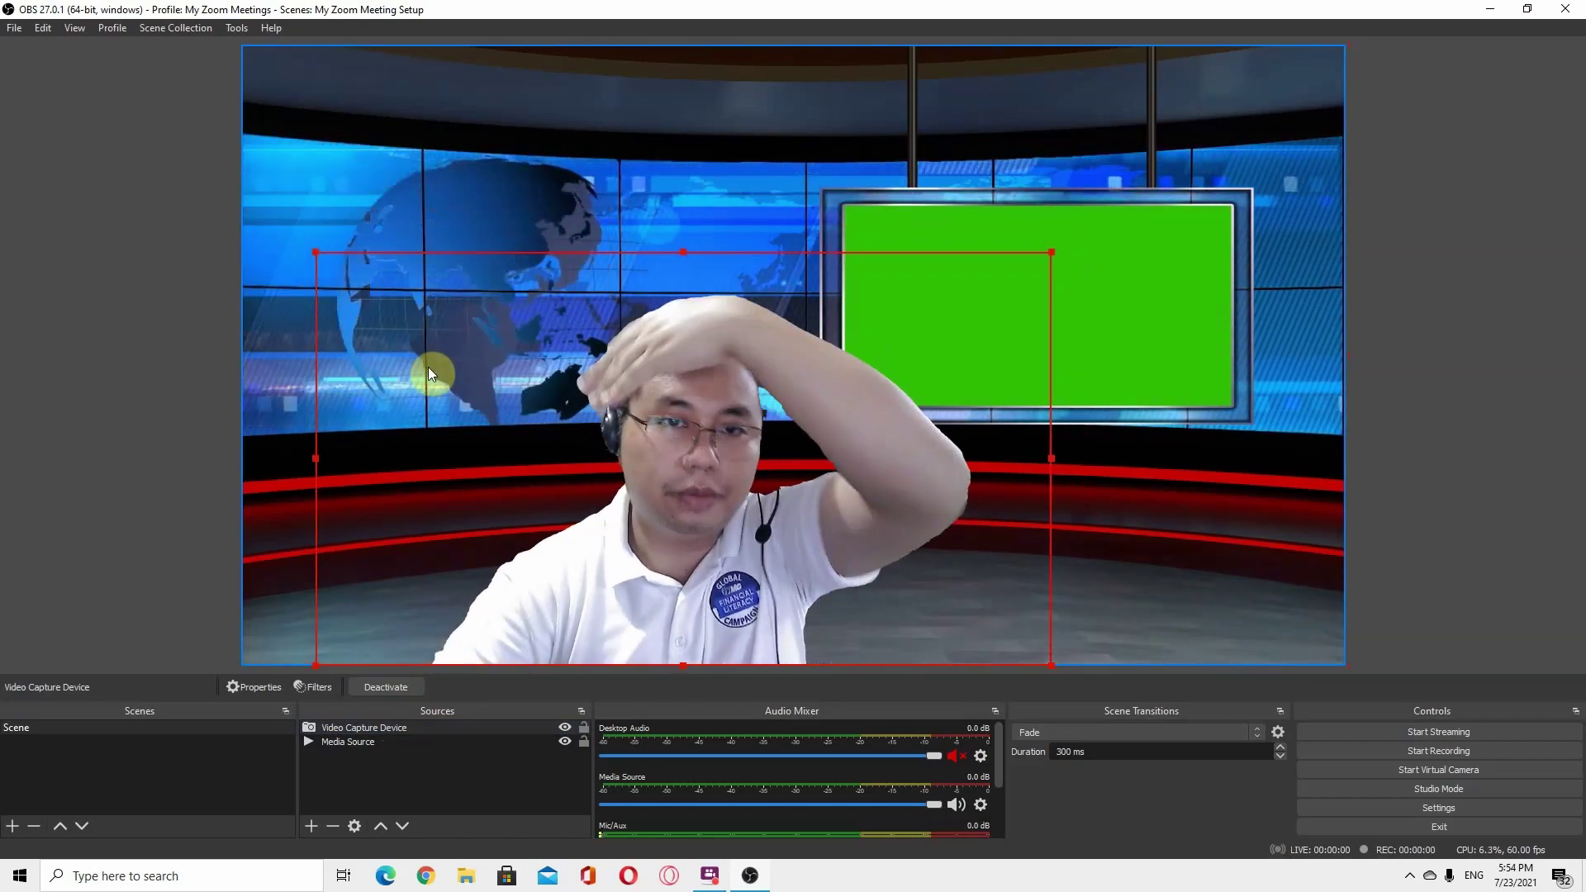
pyautogui.moveTo(1050, 251); pyautogui.dragTo(1361, 76)
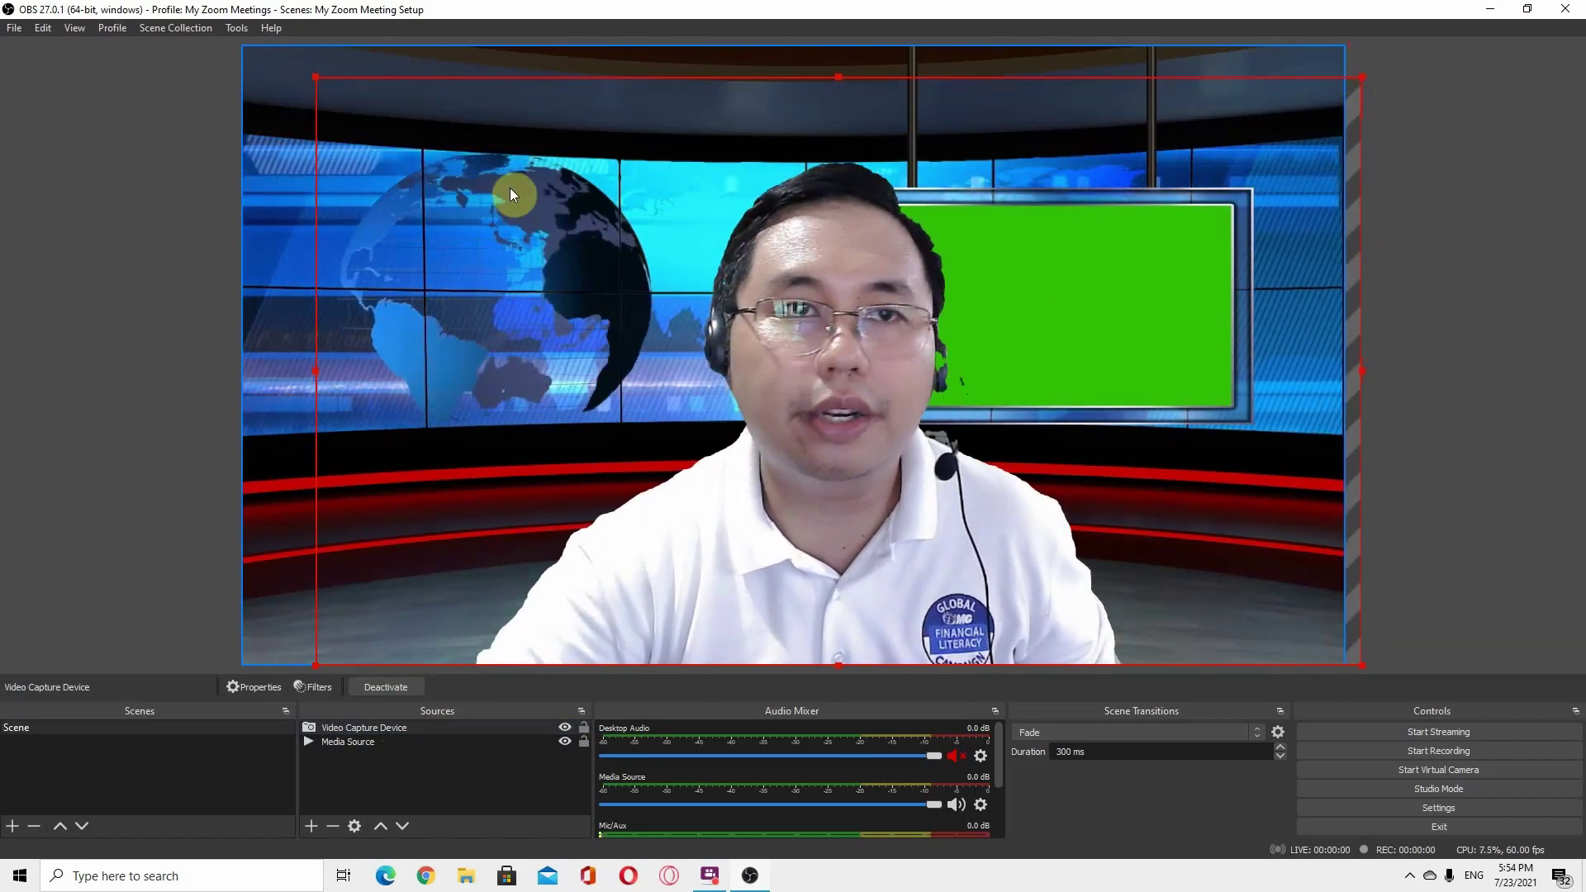
pyautogui.moveTo(466, 210); pyautogui.dragTo(398, 179)
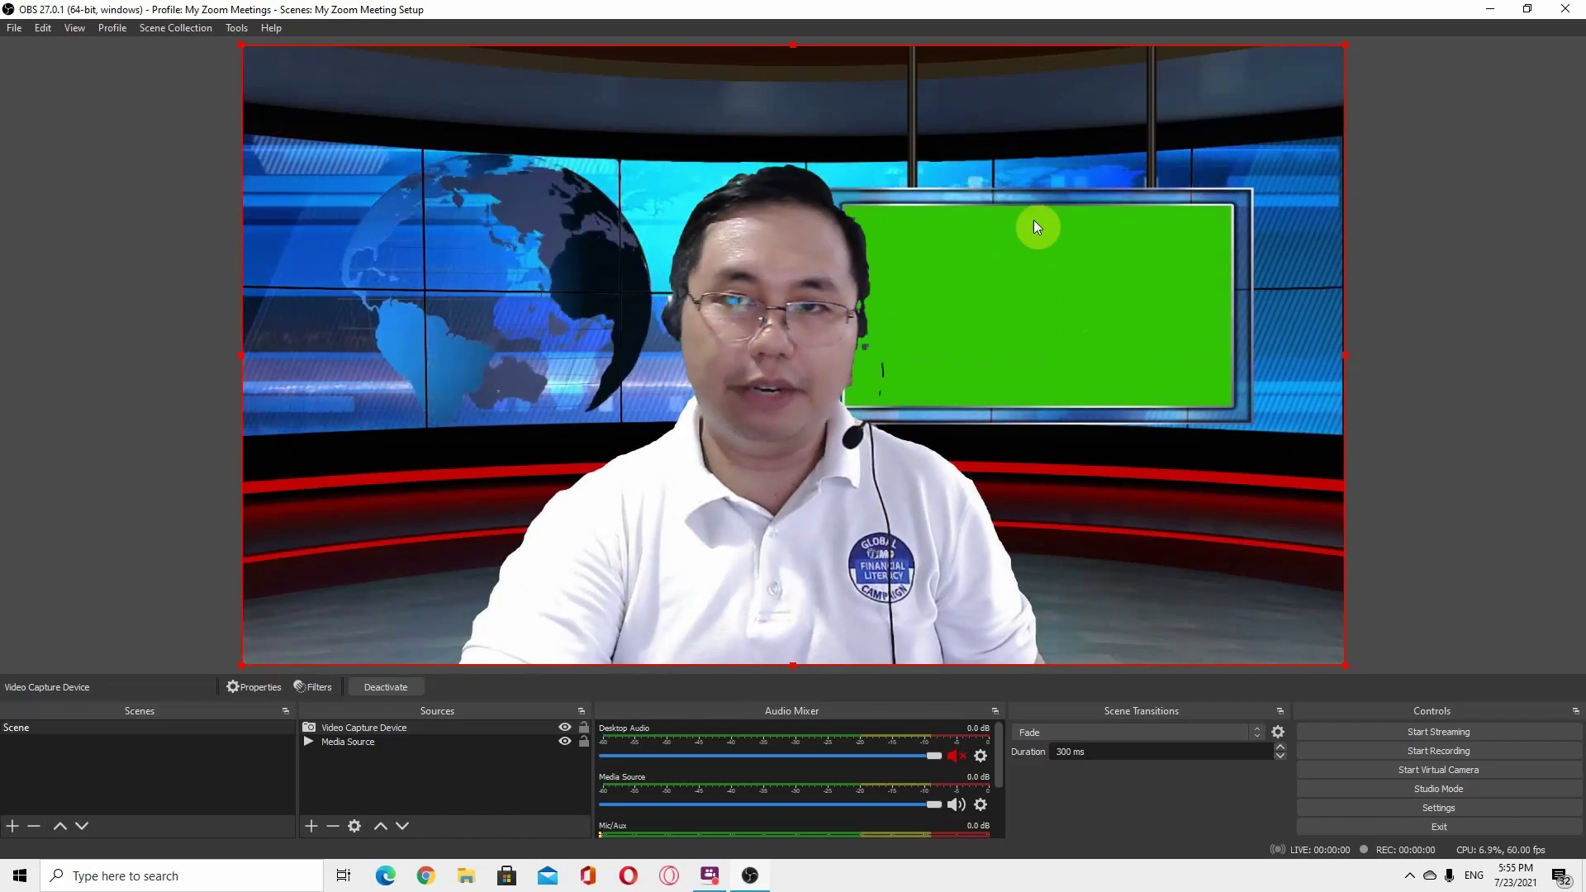
# Step: Add a green Chroma Key filter to Media Source through its Filters window
pyautogui.click(369, 743)
pyautogui.rightClick(369, 743)
pyautogui.click(398, 716)
pyautogui.click(454, 720)
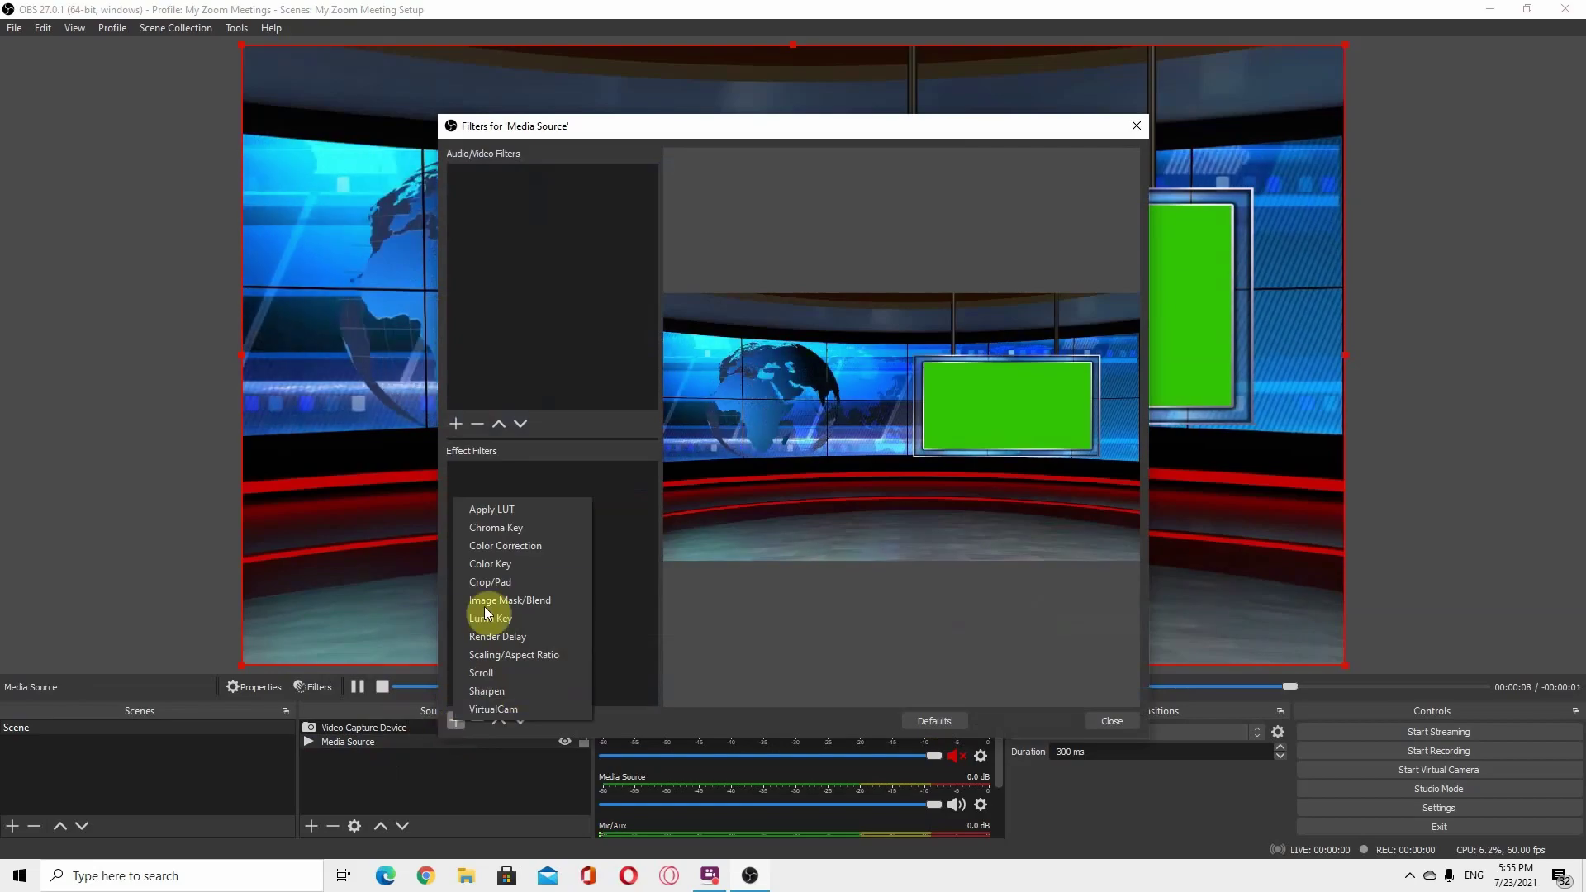
pyautogui.click(504, 529)
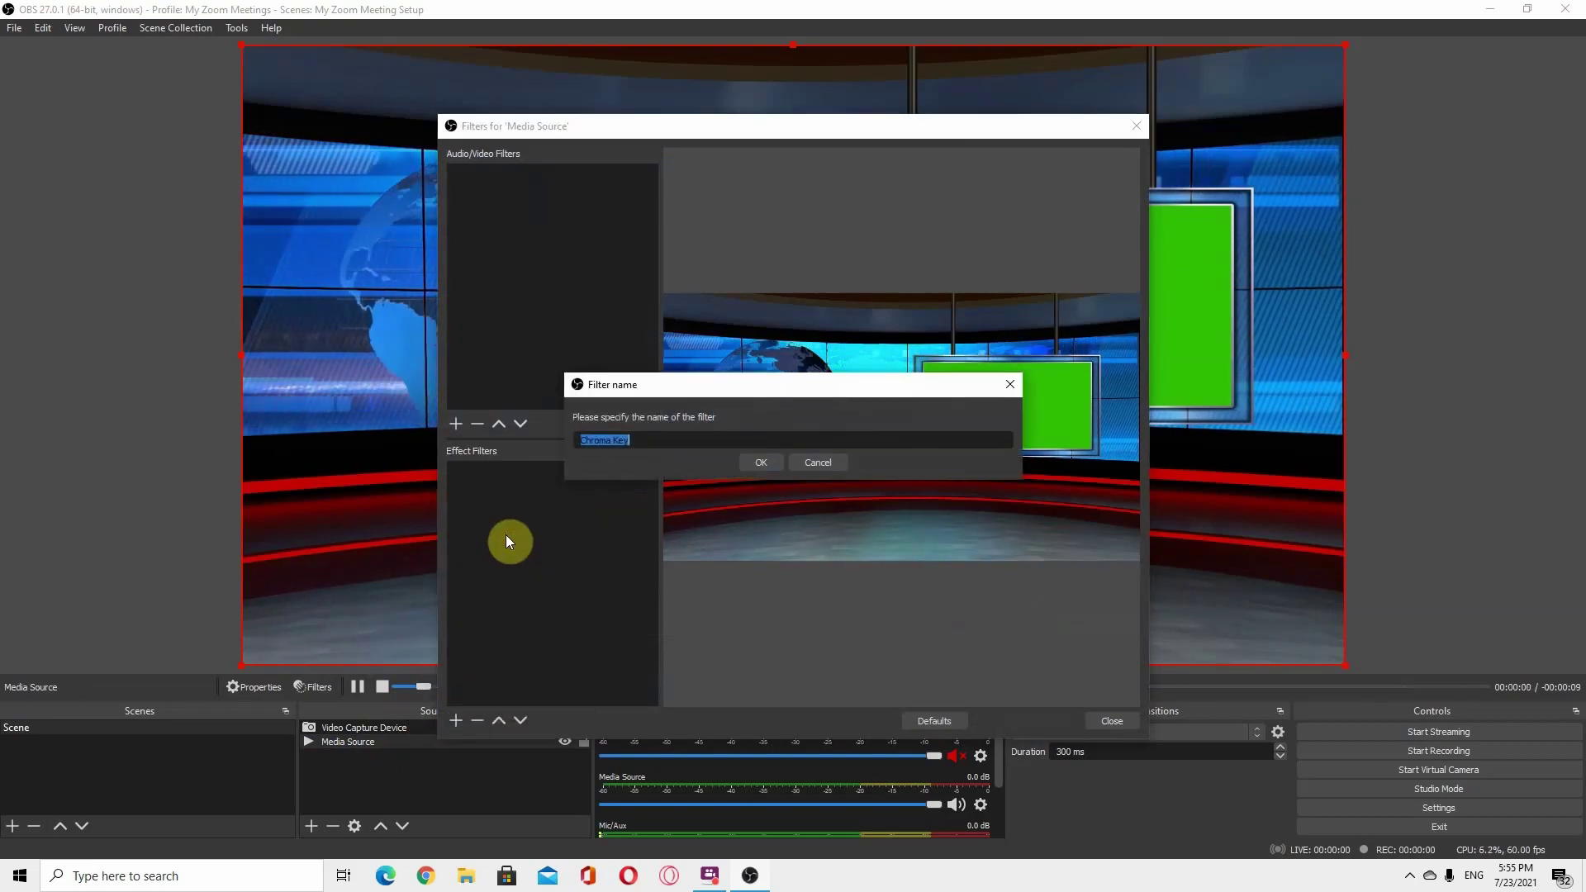
pyautogui.click(750, 463)
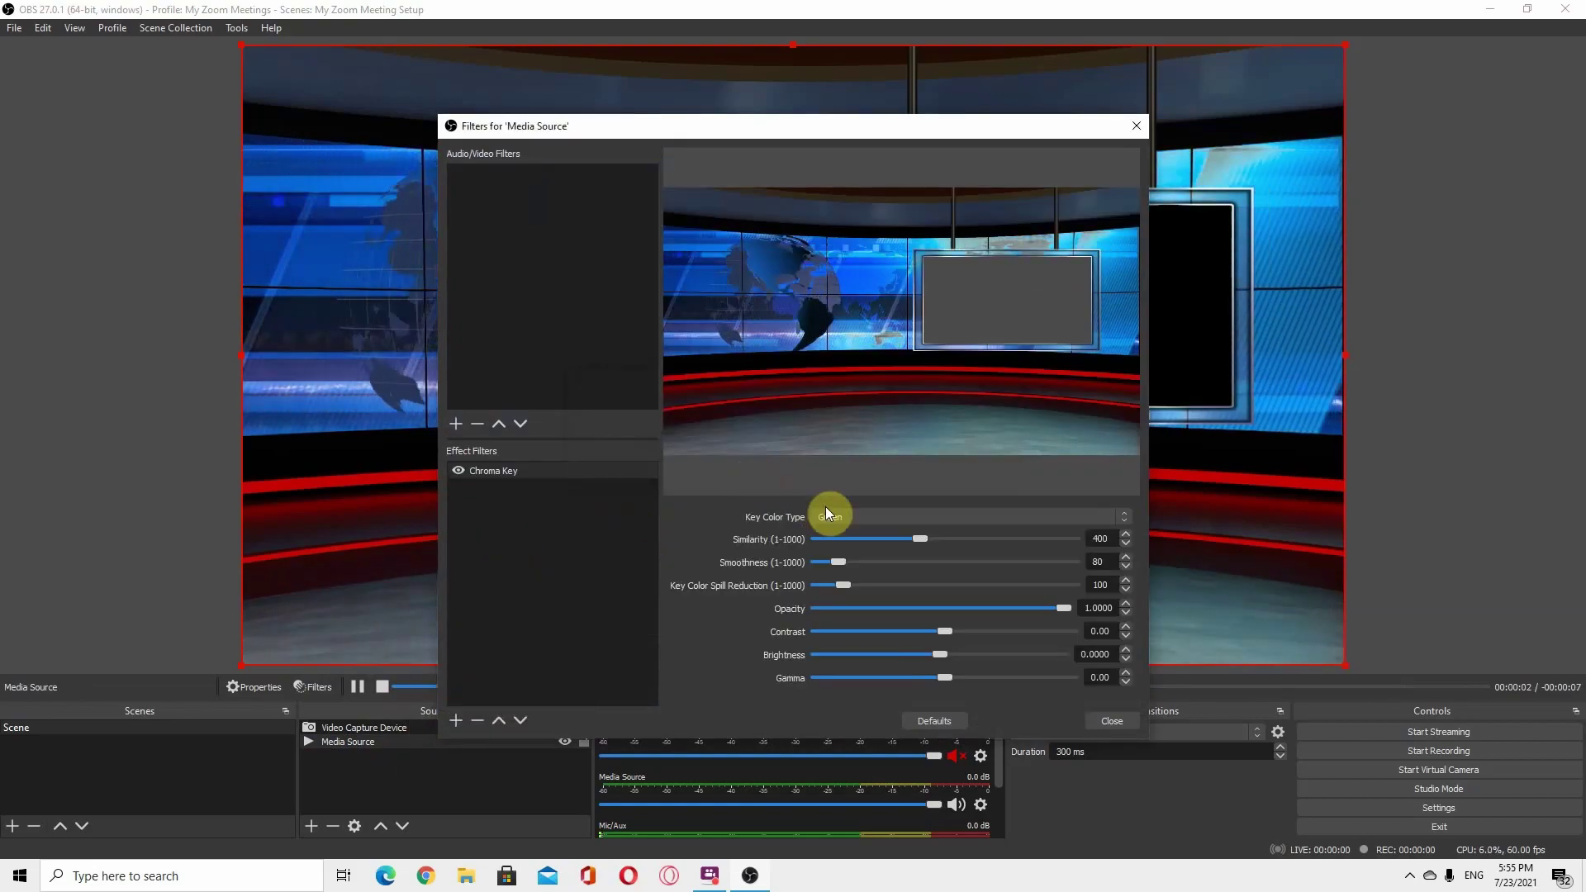
pyautogui.moveTo(990, 138); pyautogui.dragTo(757, 149)
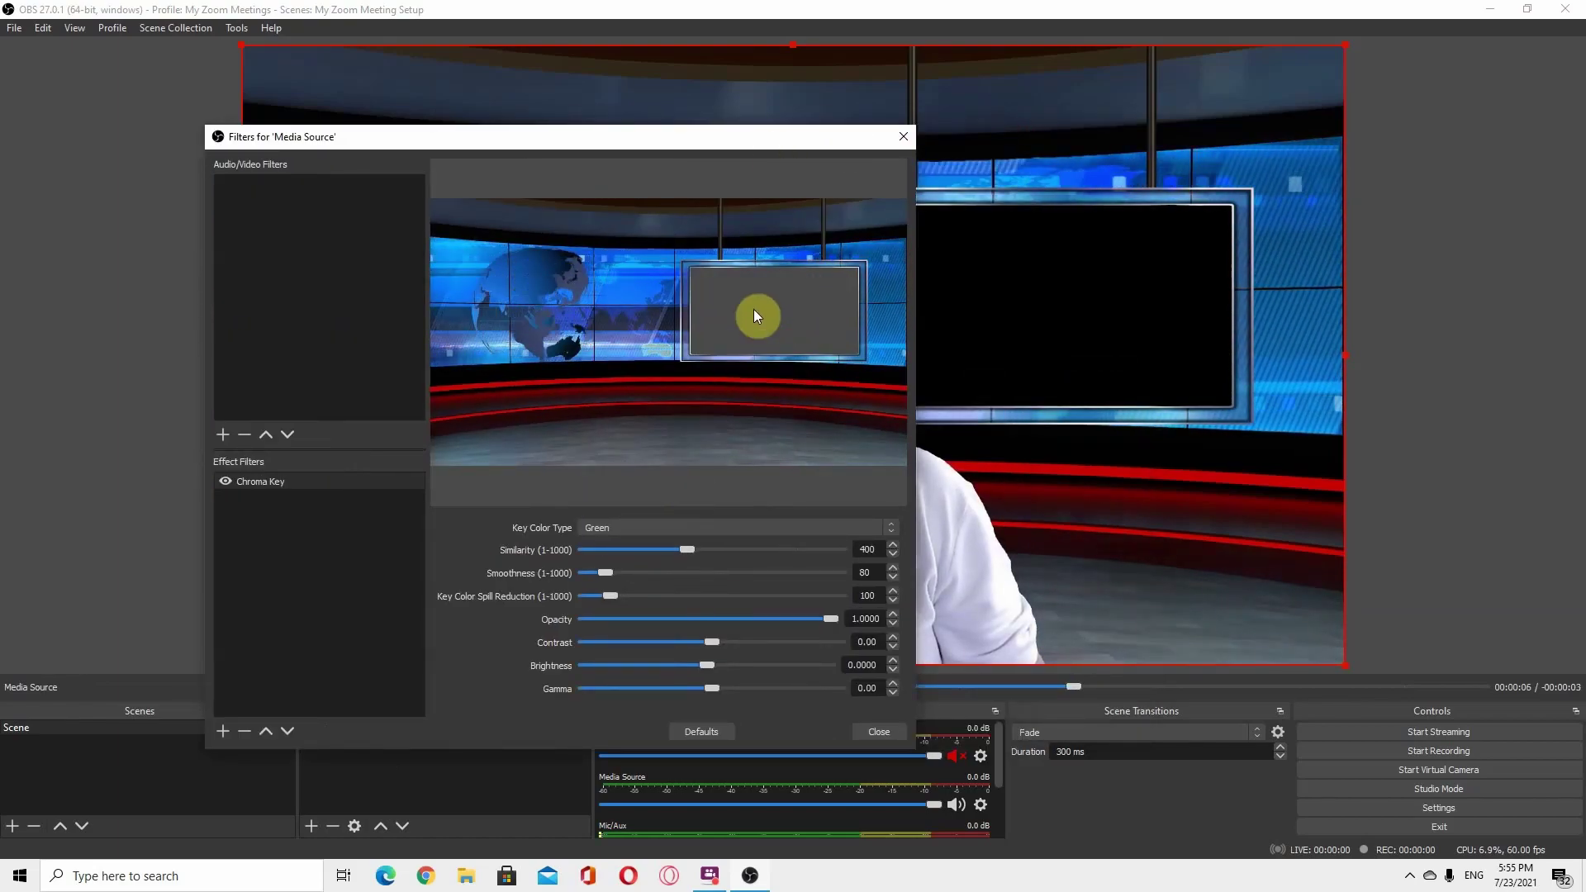
# Step: Add Media Source 2 playing the 30MBY30-Video campaign file
pyautogui.click(878, 732)
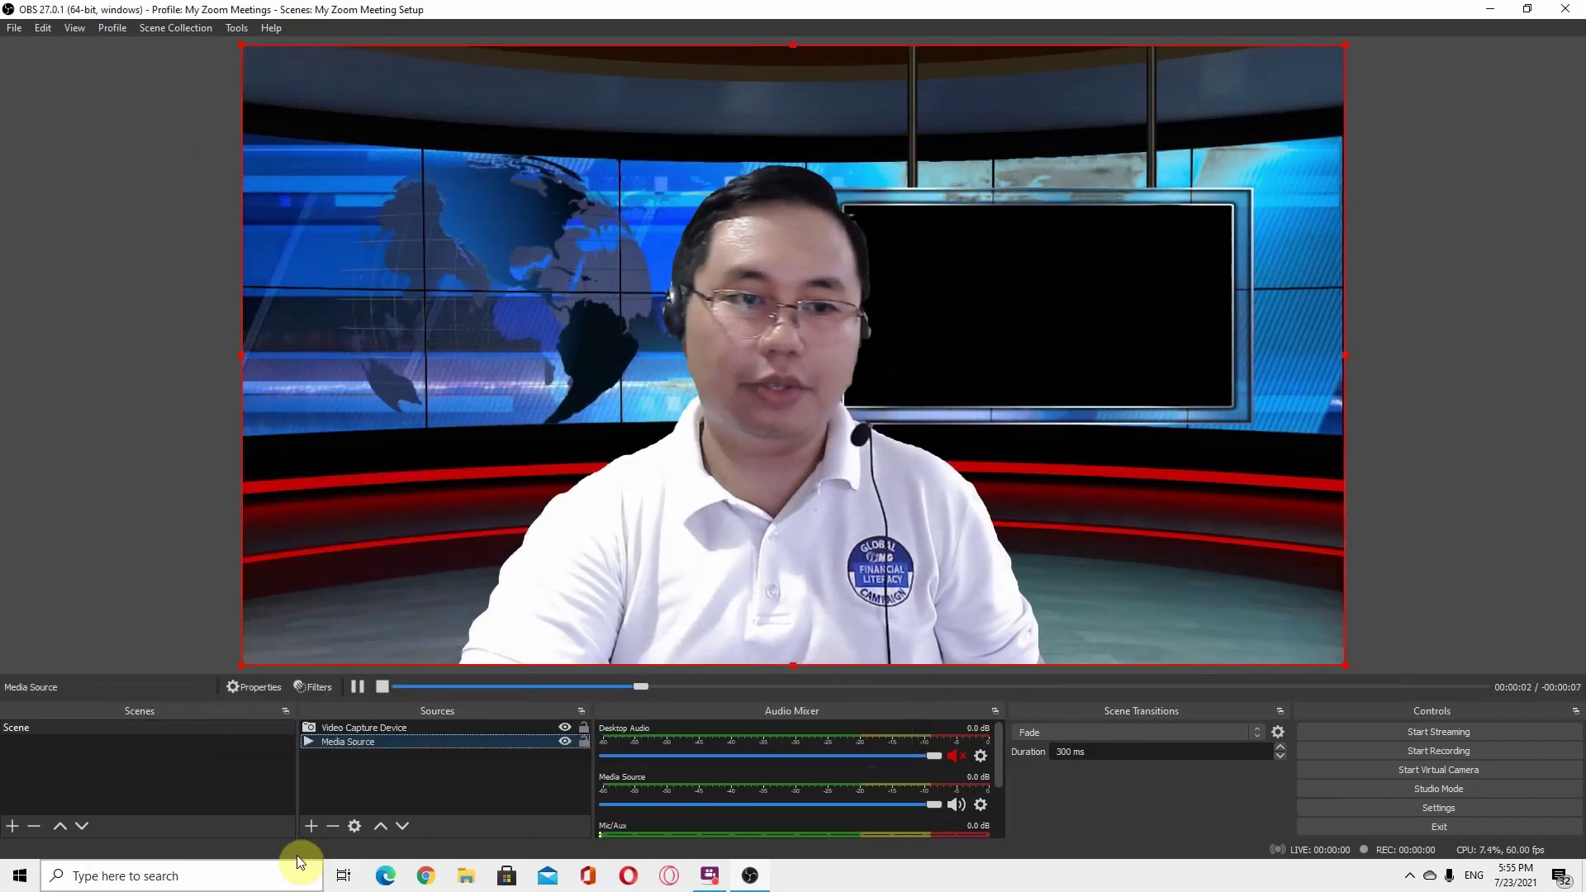
pyautogui.click(312, 826)
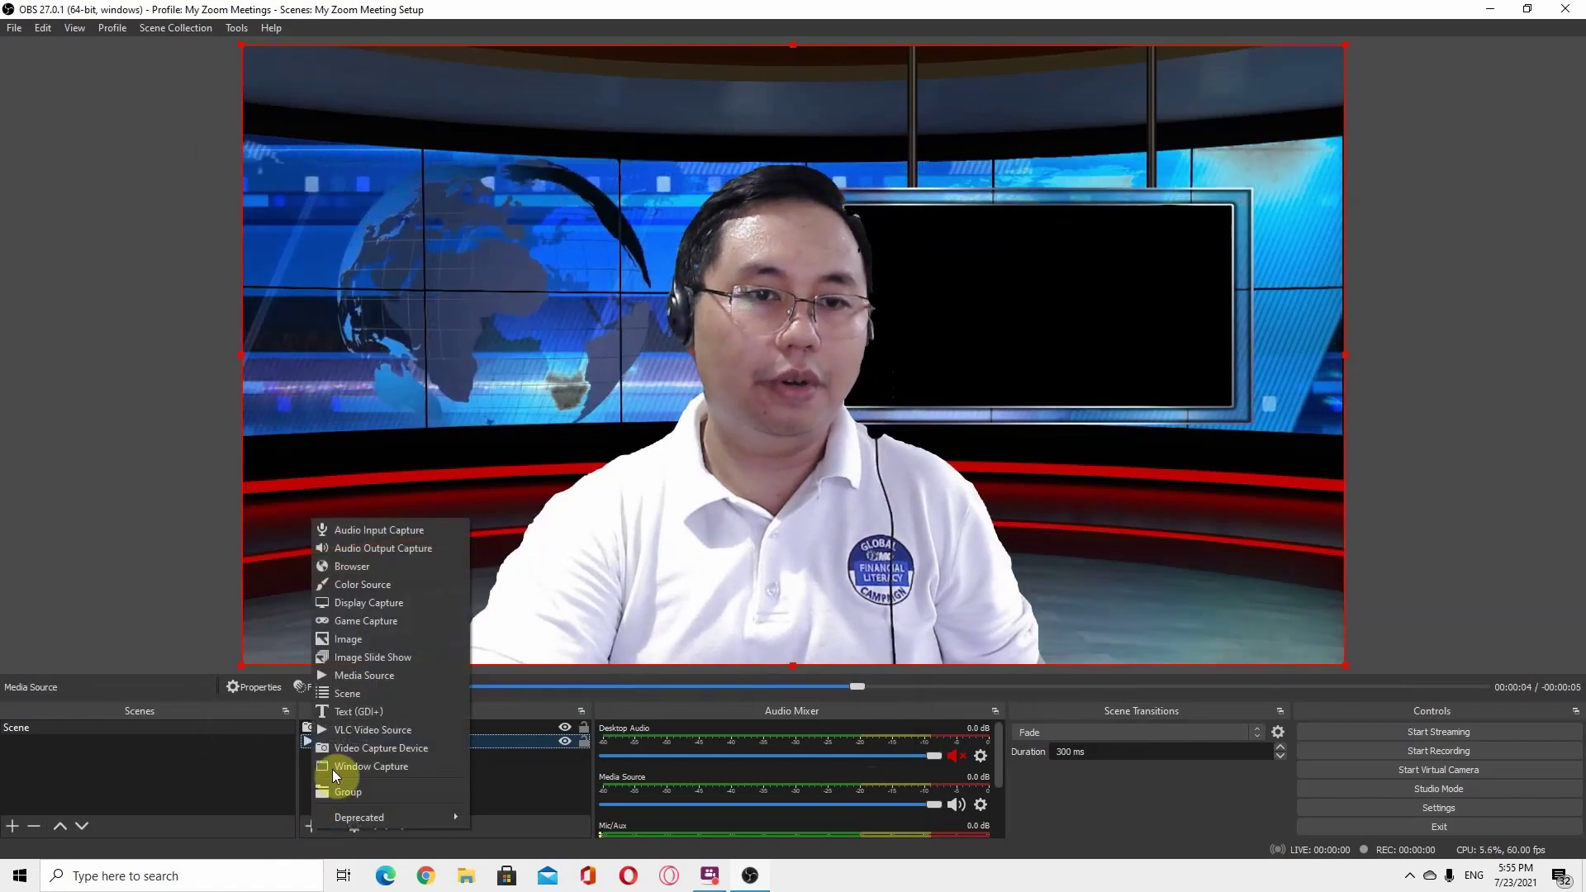
pyautogui.click(394, 673)
pyautogui.click(840, 551)
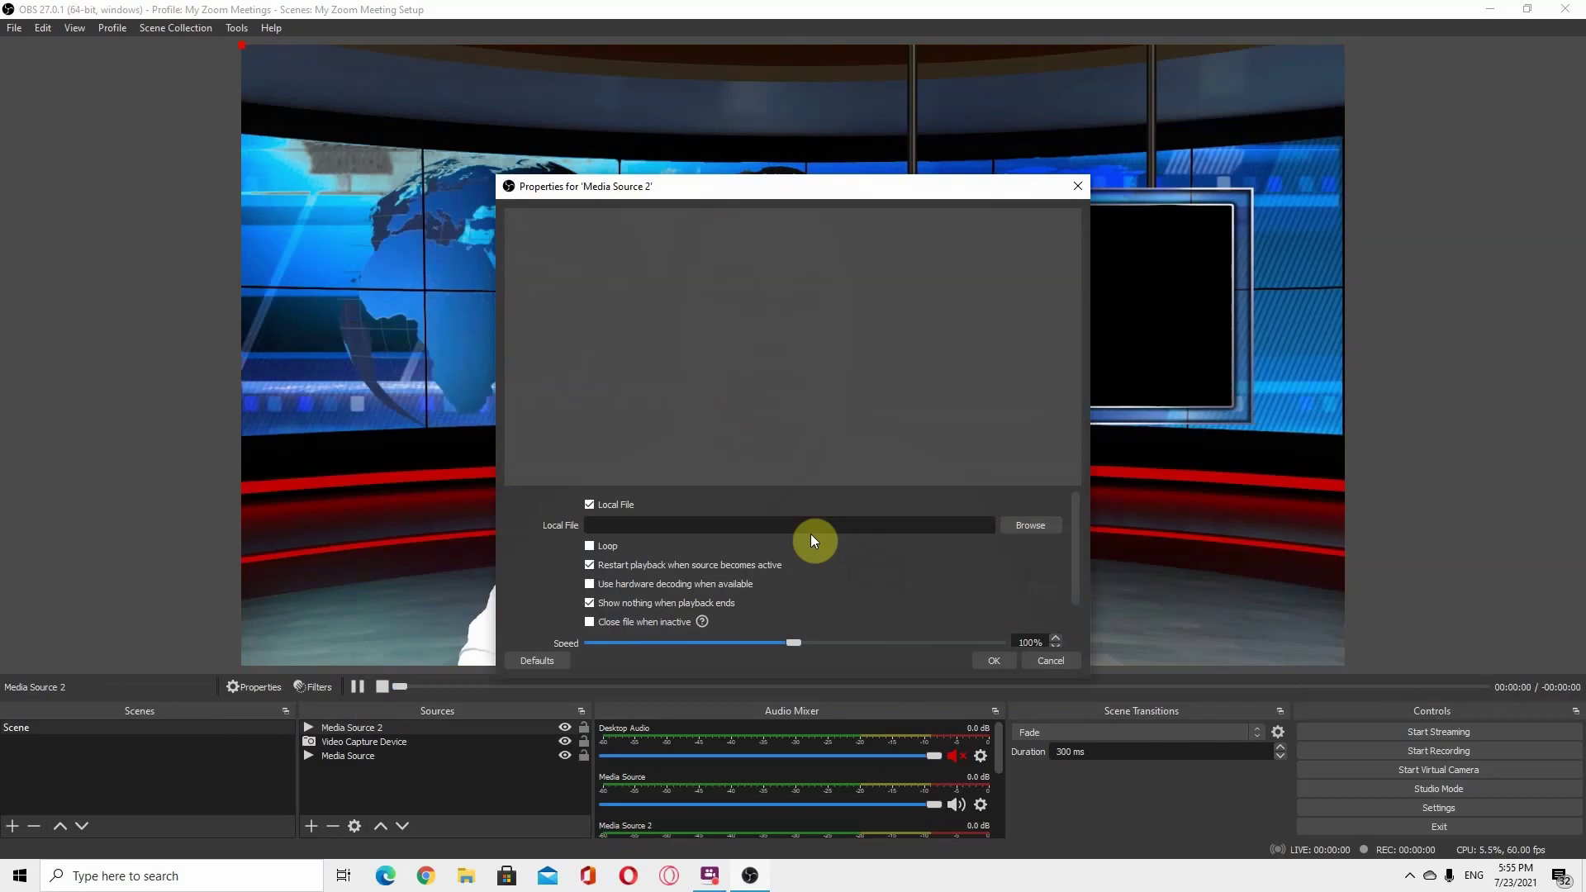
pyautogui.click(1033, 521)
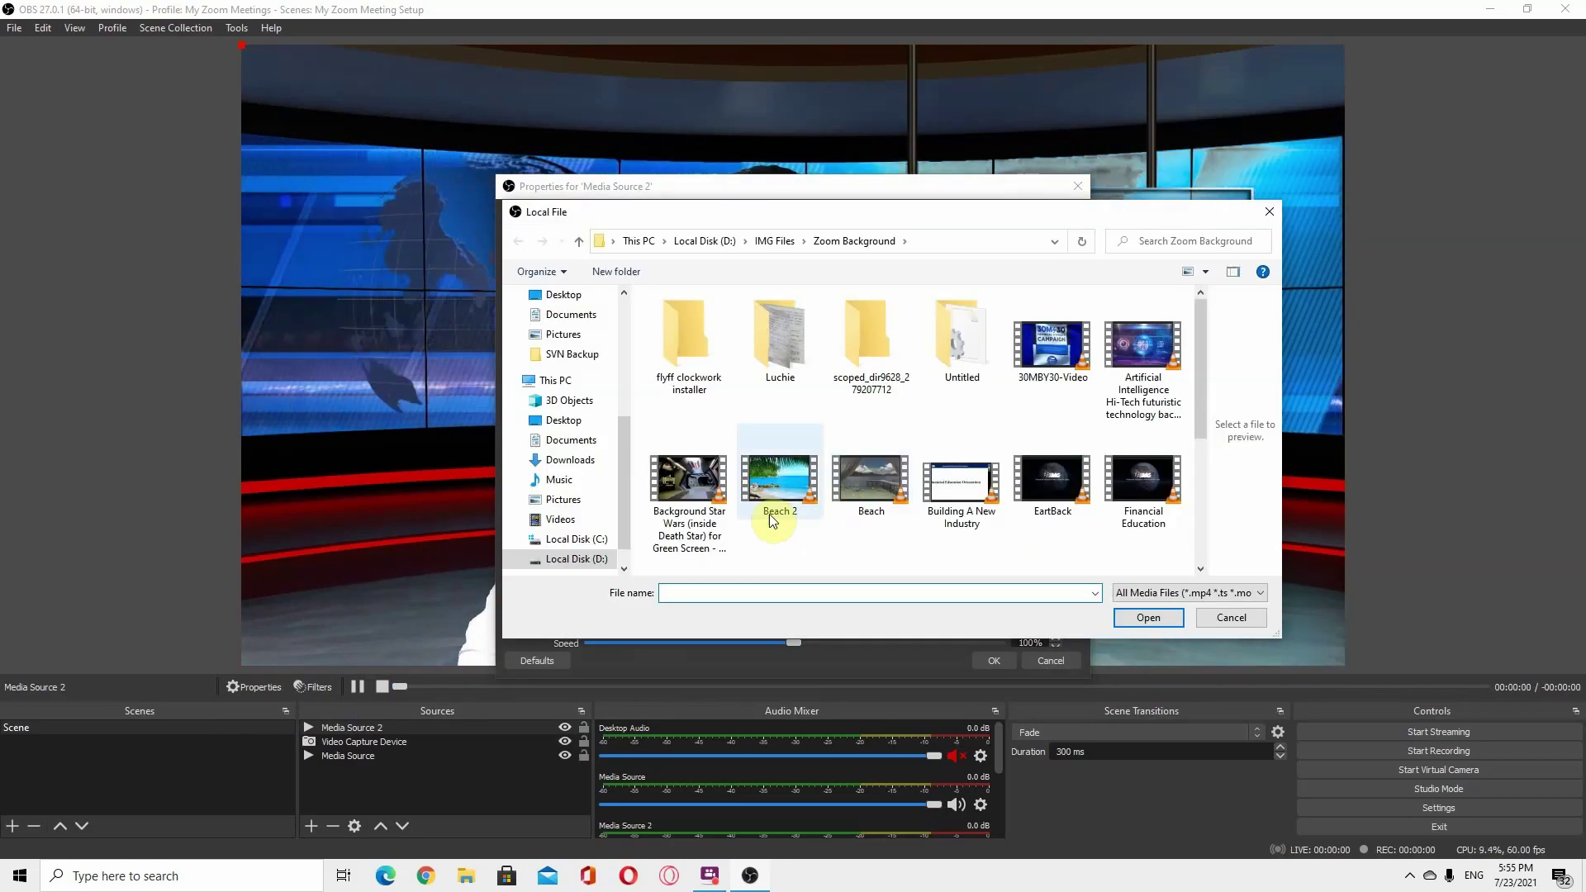
pyautogui.scroll(-3, 726, 525)
pyautogui.scroll(3, 800, 552)
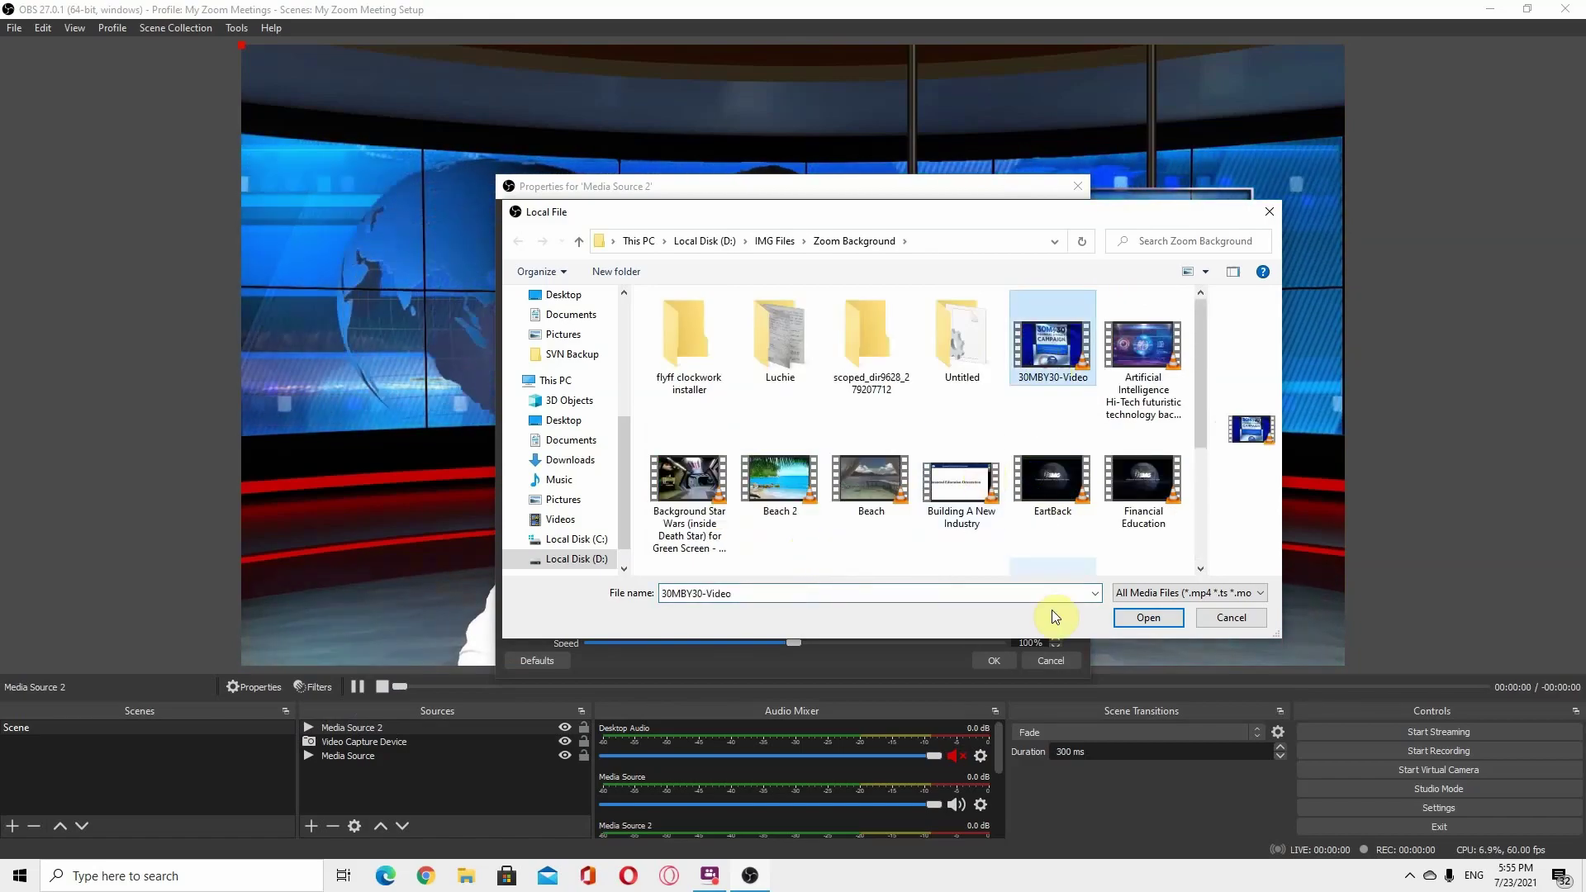
pyautogui.click(1143, 618)
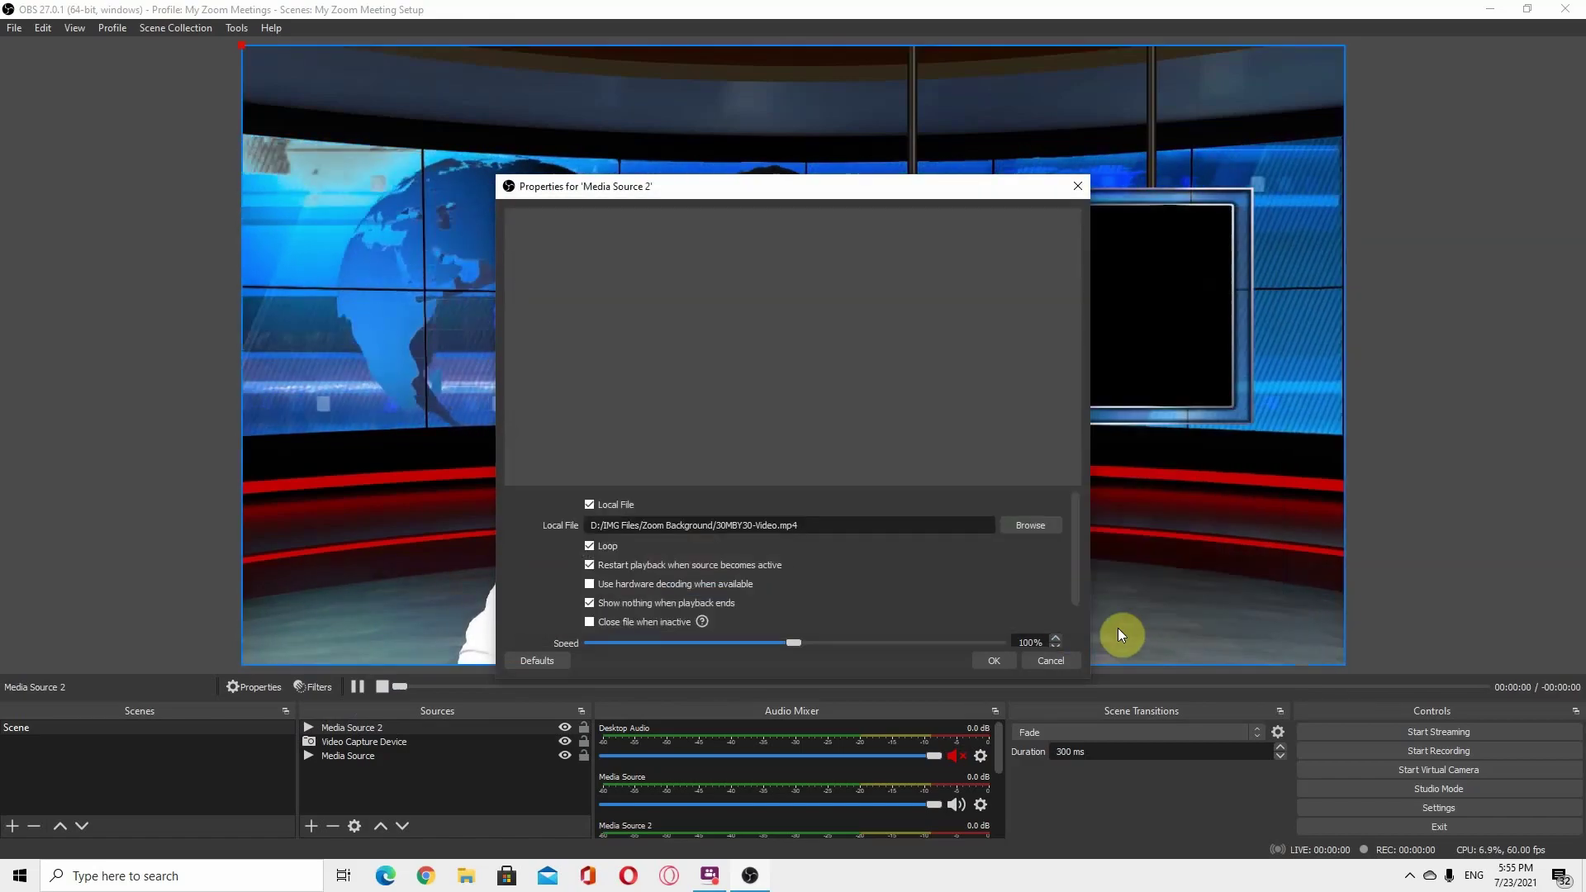
pyautogui.click(990, 665)
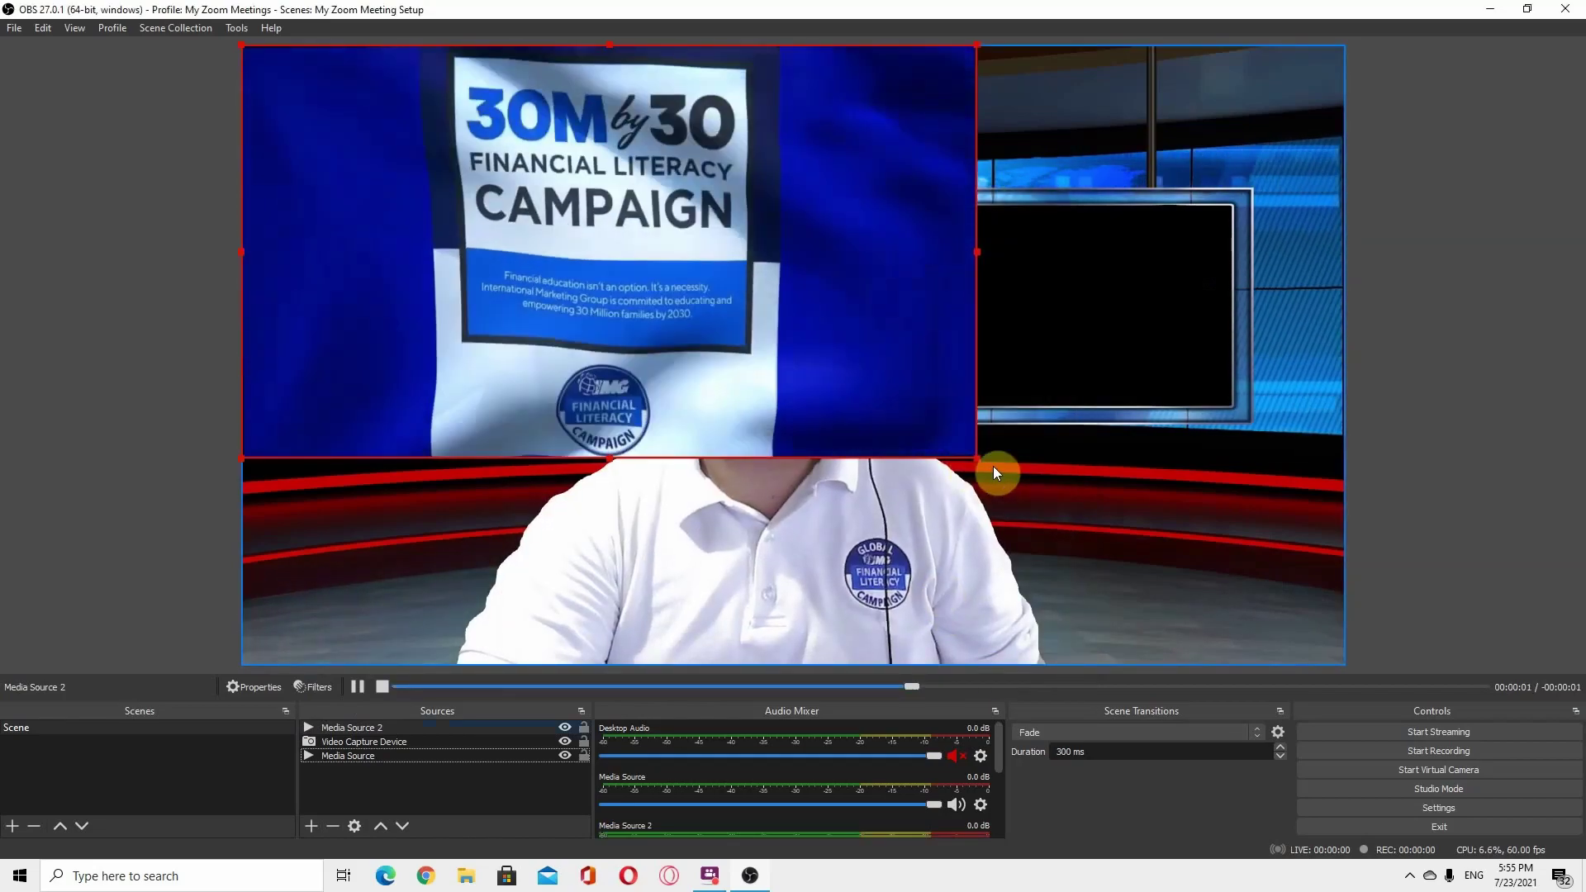
# Step: Shrink the campaign video into the studio's right screen and layer it behind the webcam
pyautogui.moveTo(977, 457); pyautogui.dragTo(743, 329)
pyautogui.moveTo(653, 308); pyautogui.dragTo(1233, 451)
pyautogui.moveTo(1356, 492); pyautogui.dragTo(1222, 409)
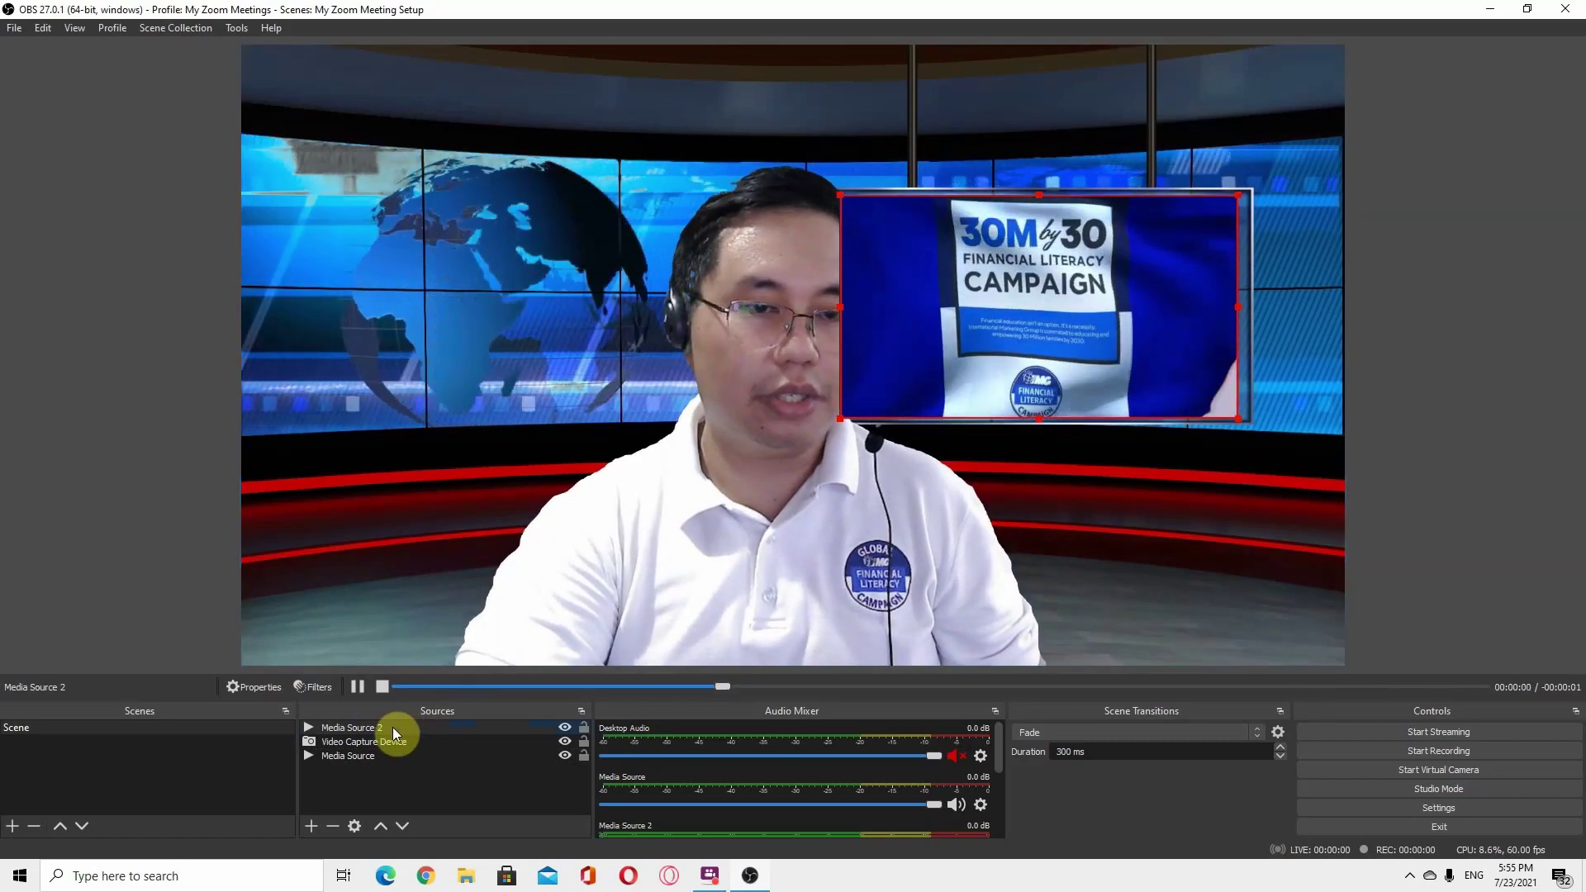
pyautogui.moveTo(390, 729); pyautogui.dragTo(379, 760)
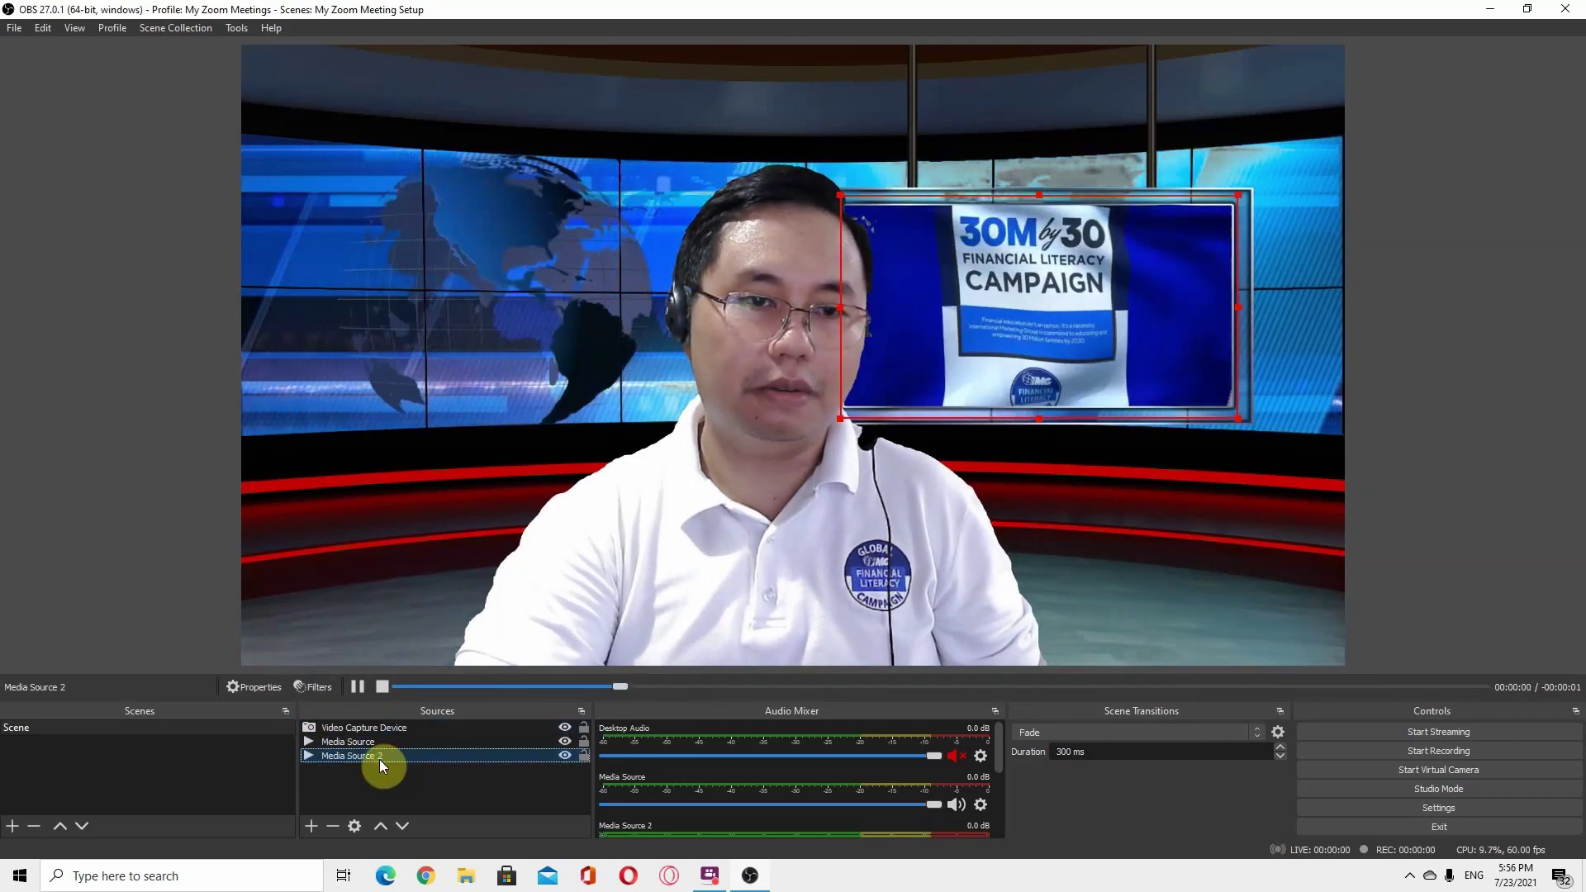
pyautogui.click(1264, 493)
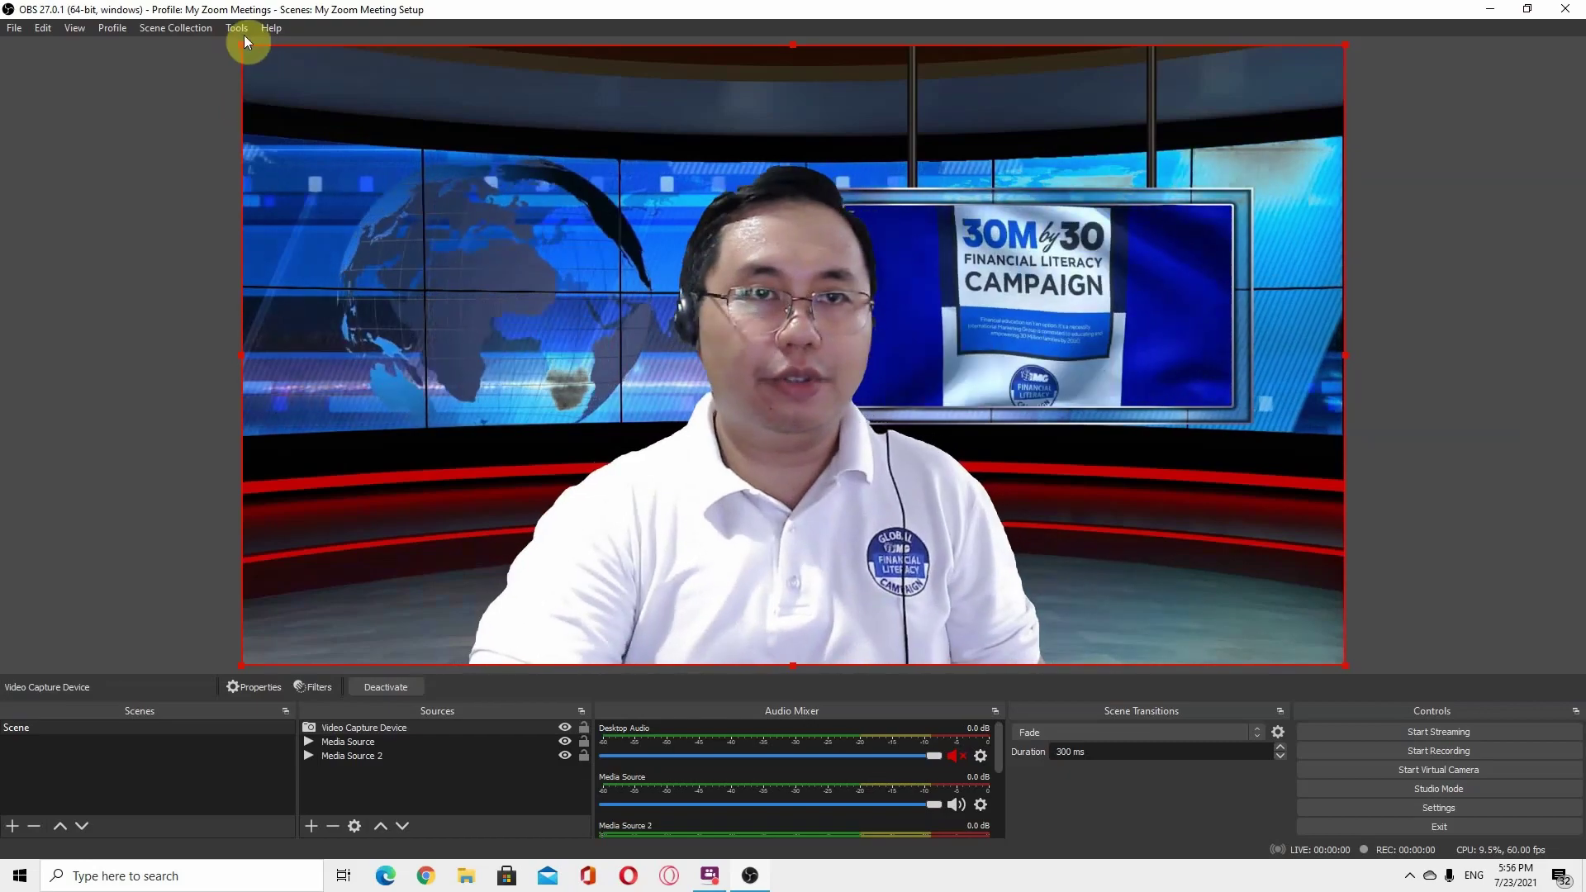
# Step: Open VirtualCam from Tools, toggle AutoStart off and back on, and move the dialog top-right
pyautogui.click(248, 31)
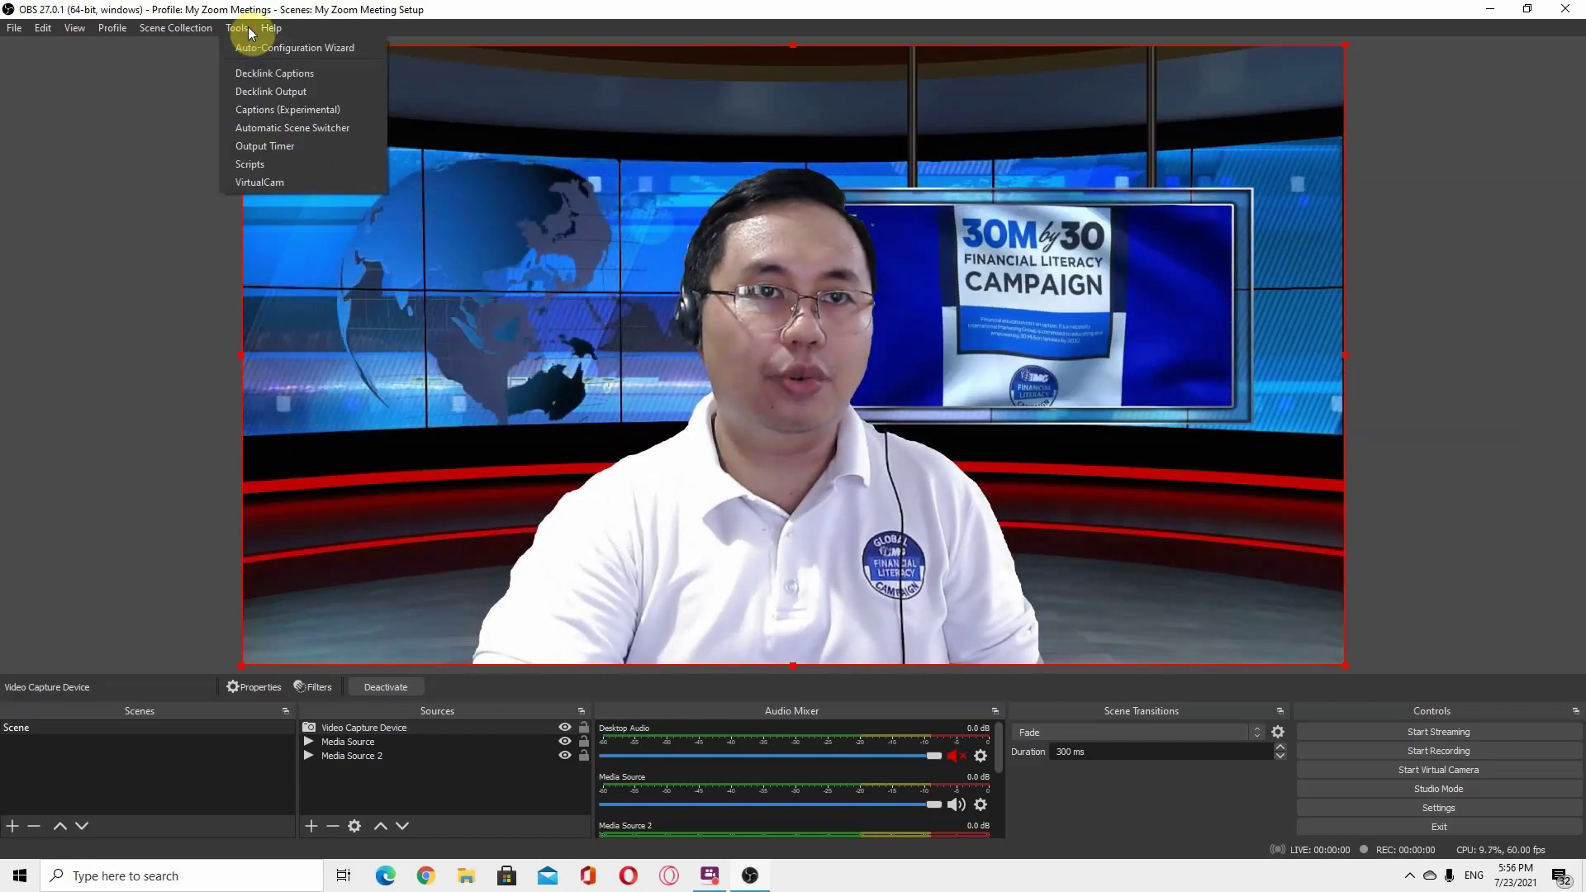
pyautogui.click(259, 187)
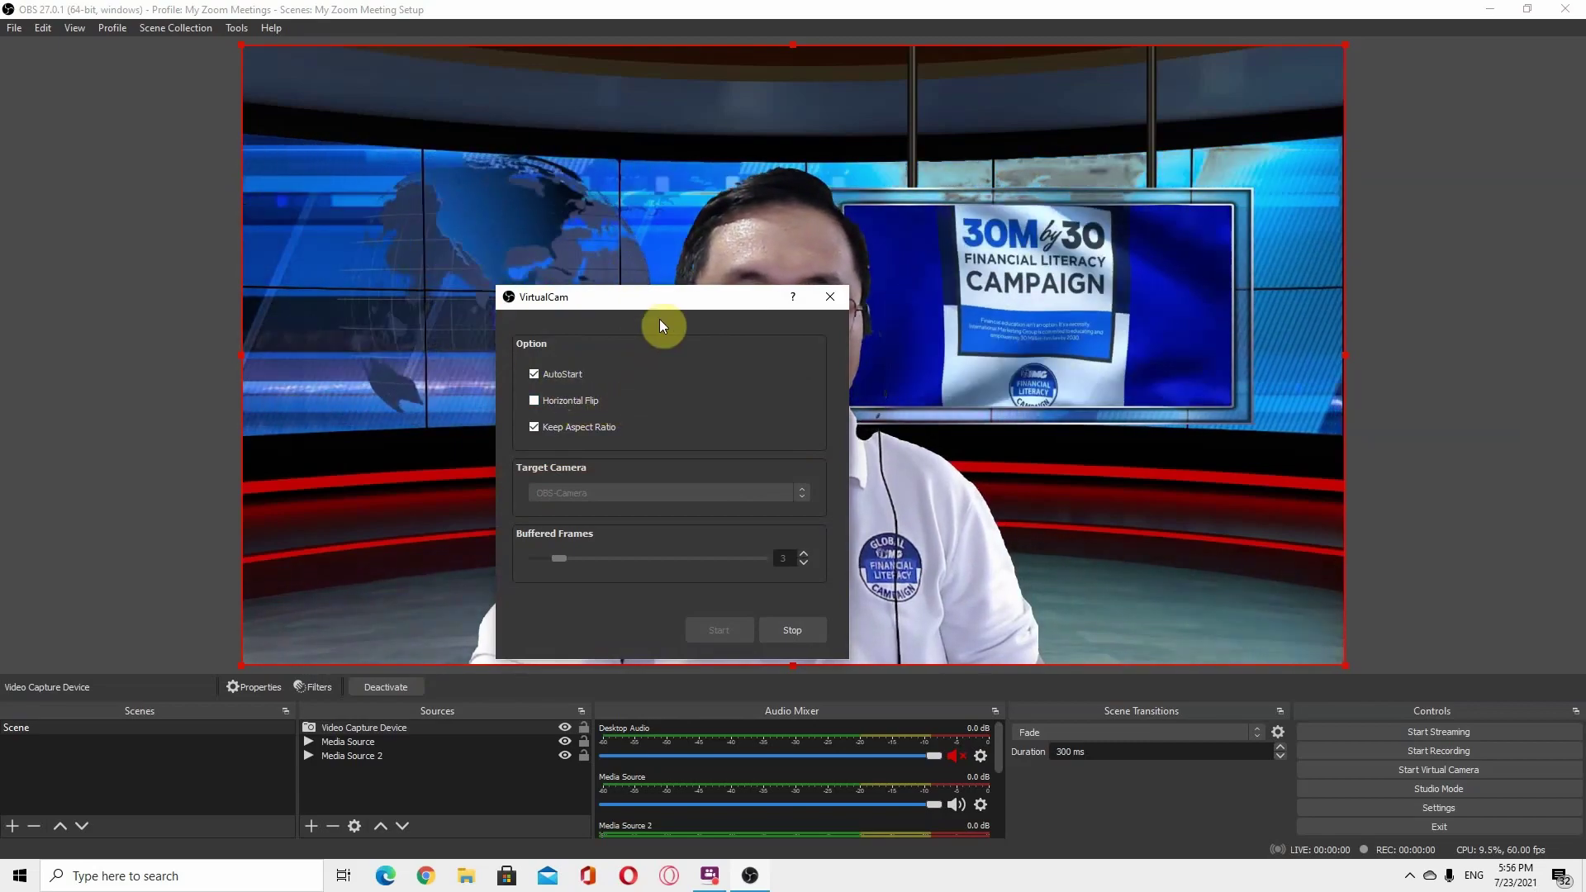
pyautogui.moveTo(667, 305); pyautogui.dragTo(669, 295)
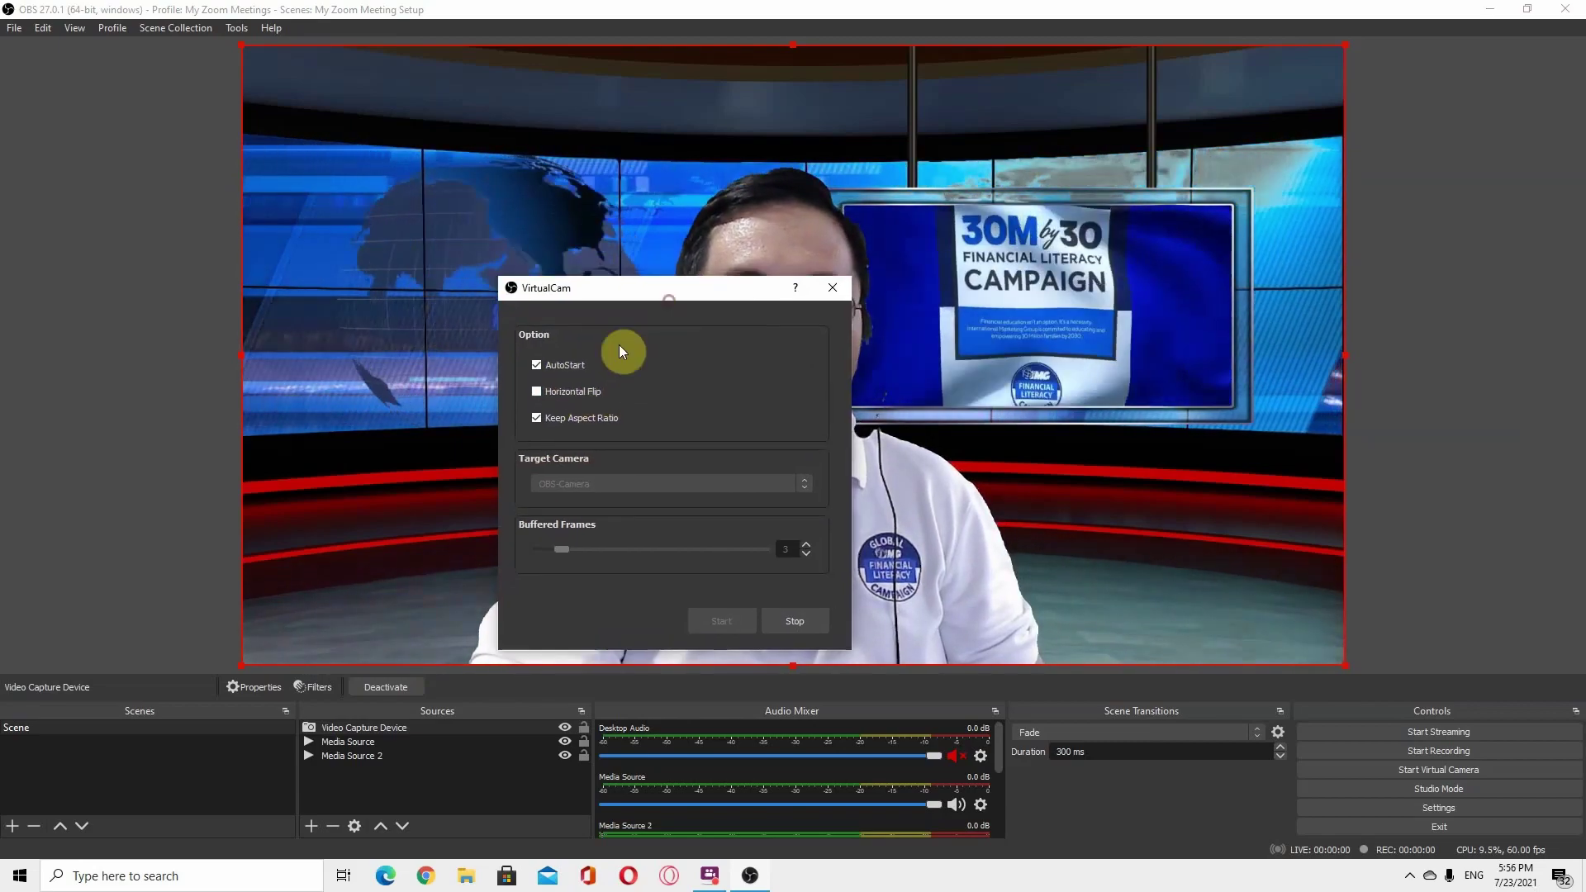
pyautogui.click(535, 365)
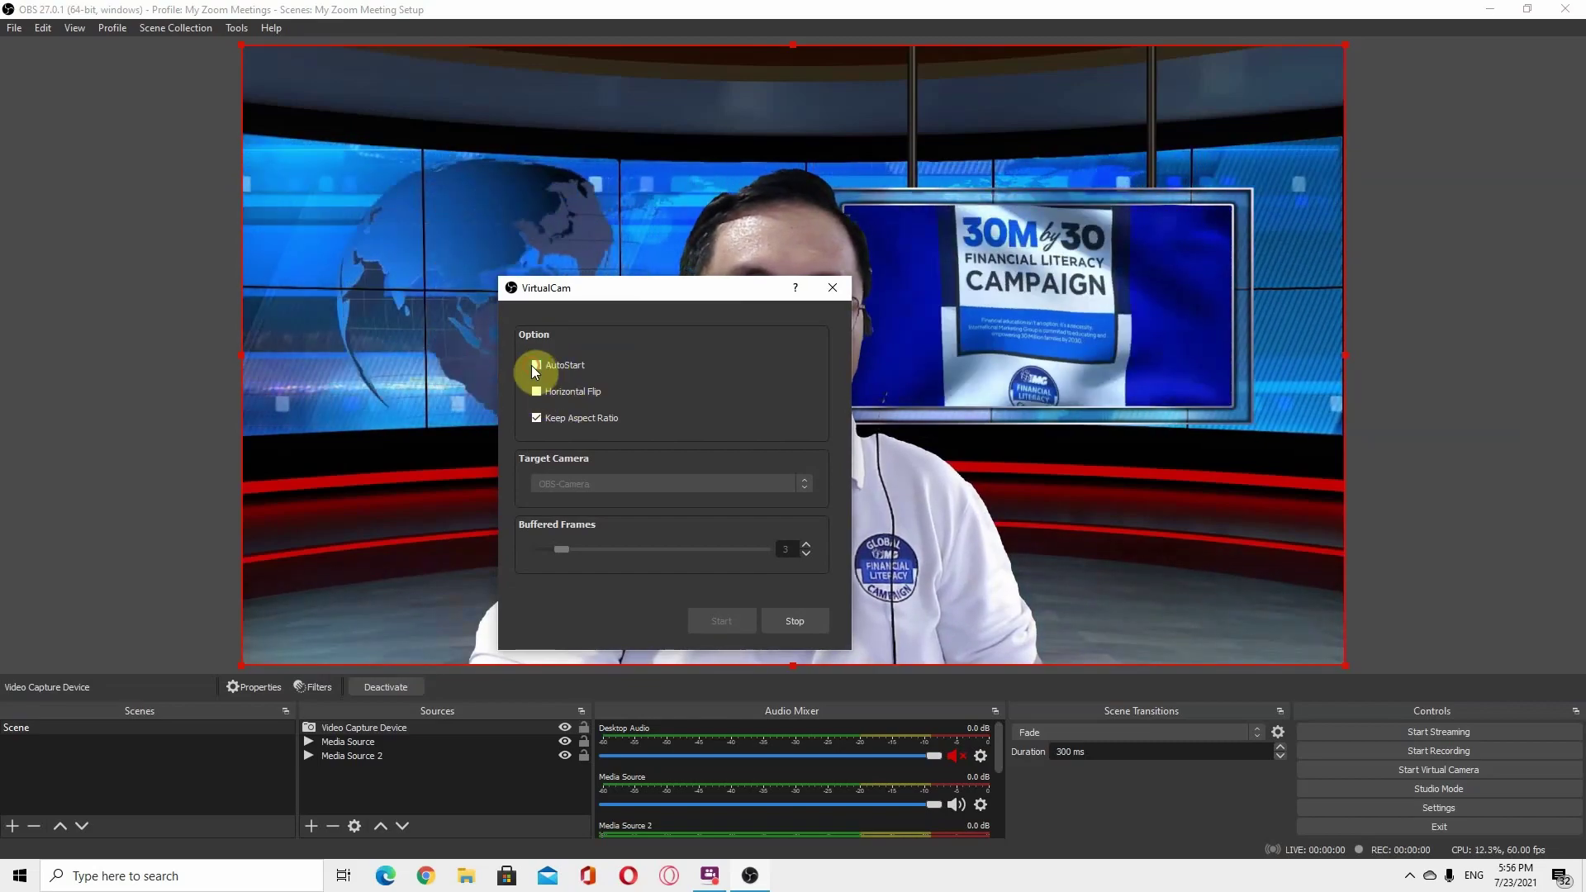
pyautogui.click(534, 365)
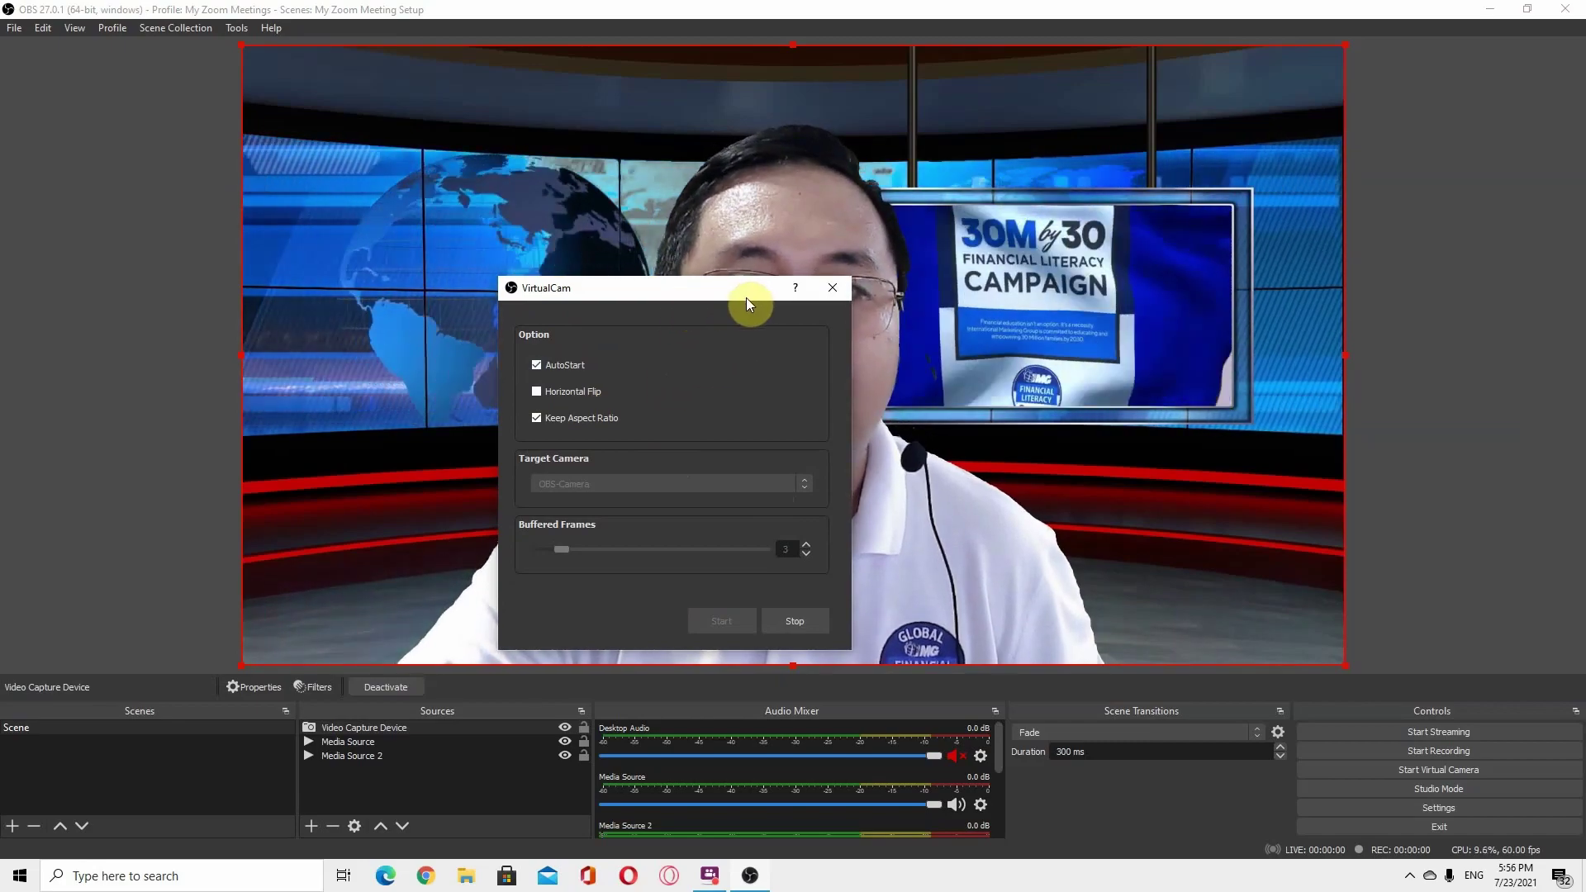
pyautogui.moveTo(728, 302); pyautogui.dragTo(1396, 64)
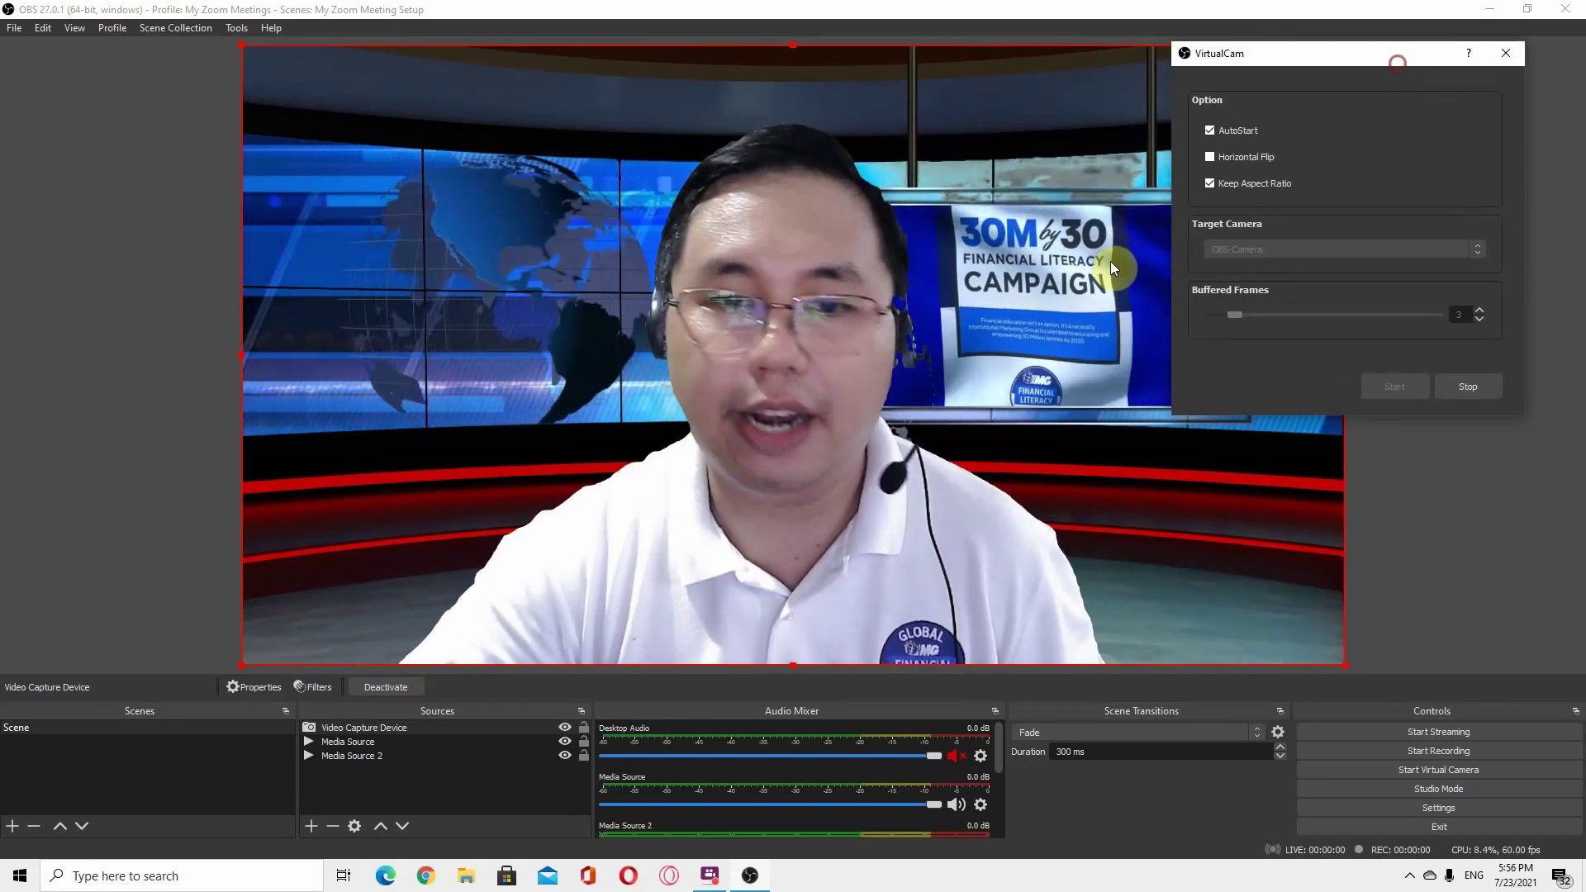
# Step: Launch Zoom from Windows search
pyautogui.click(256, 878)
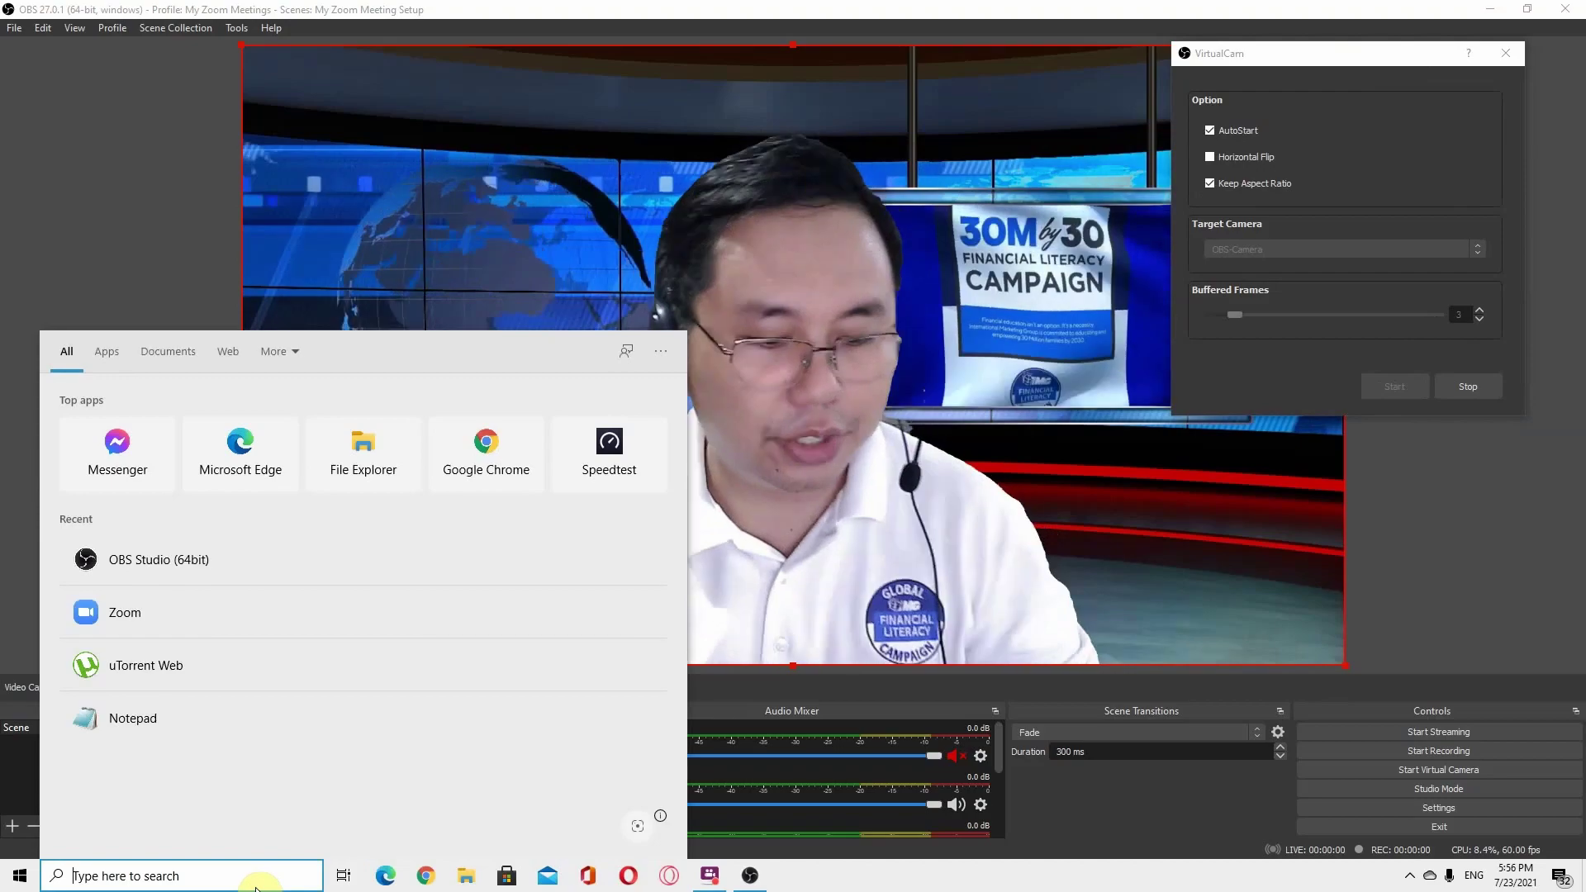
pyautogui.write('zoom')
pyautogui.press('Return')
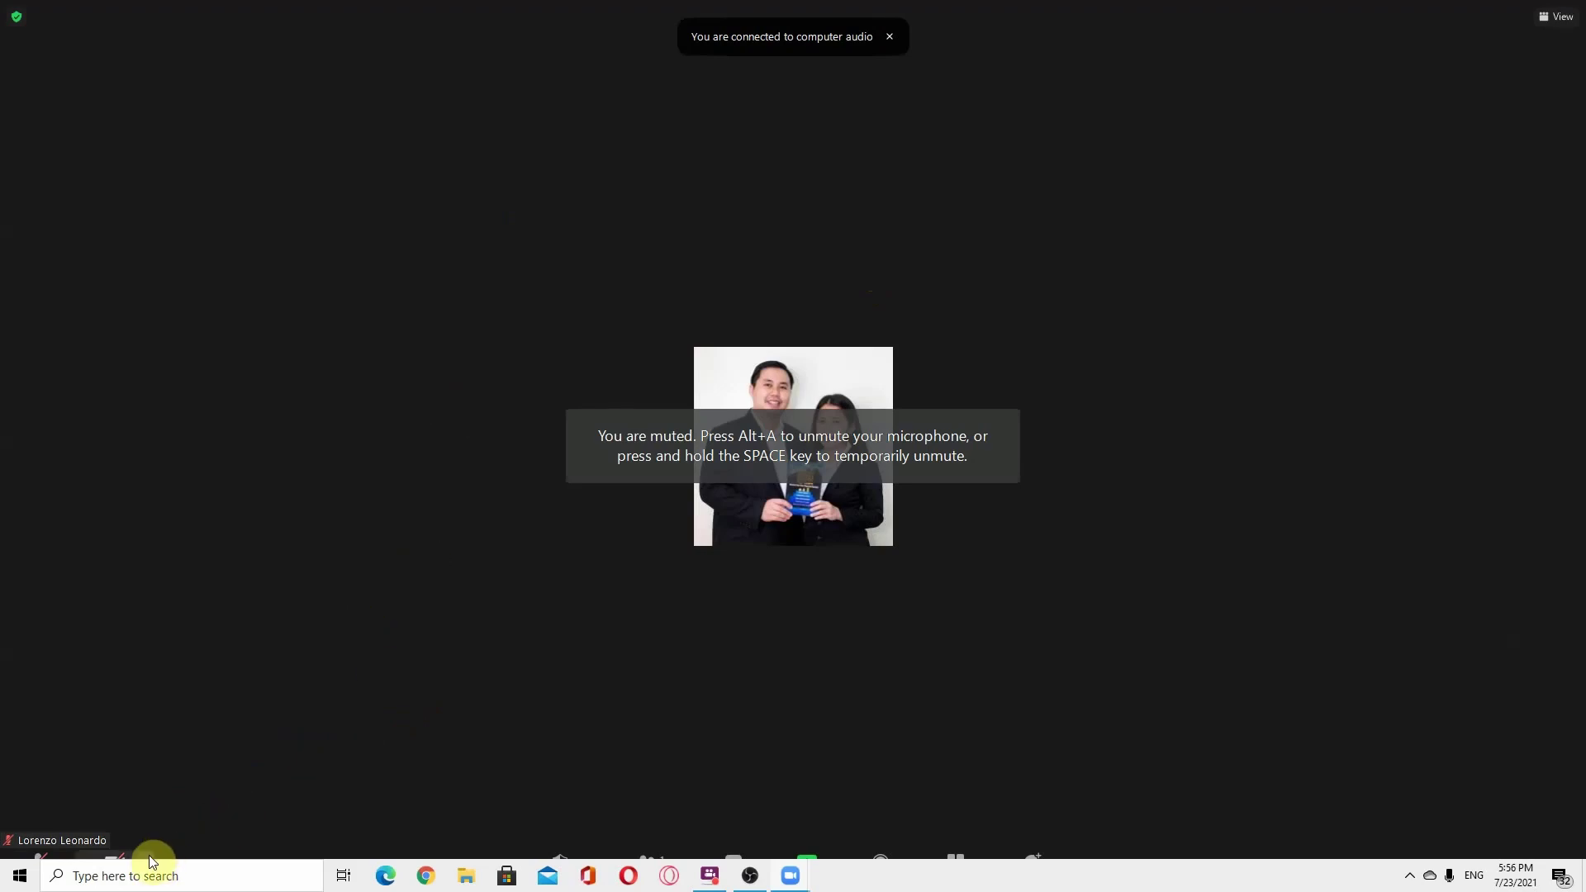
# Step: Select OBS-Camera as the camera in Zoom's Video Settings, then close Settings
pyautogui.click(148, 859)
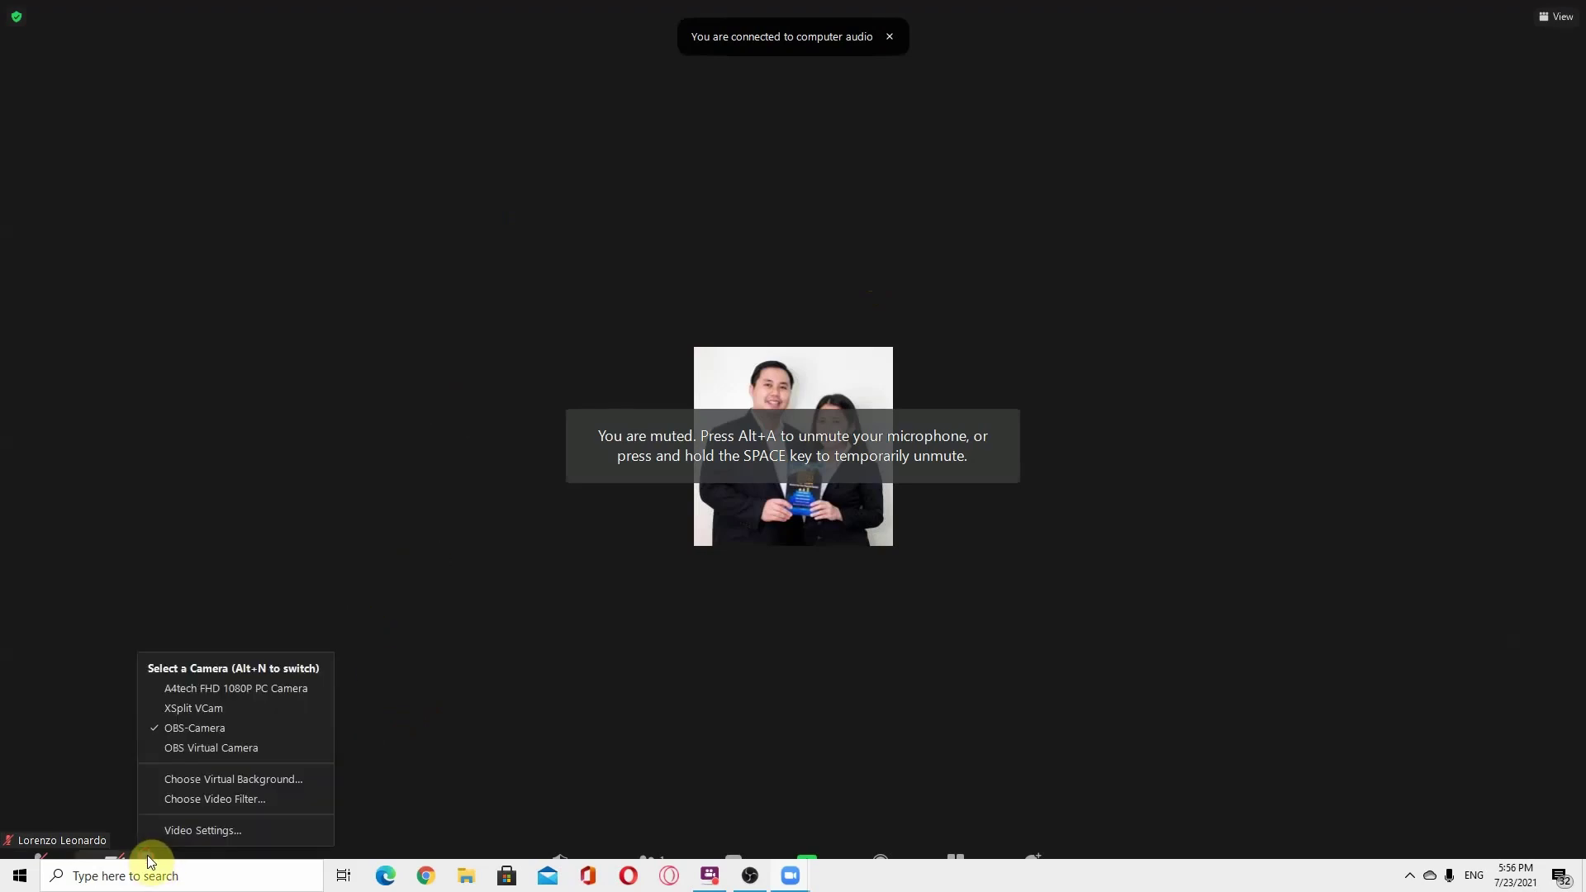
pyautogui.click(187, 832)
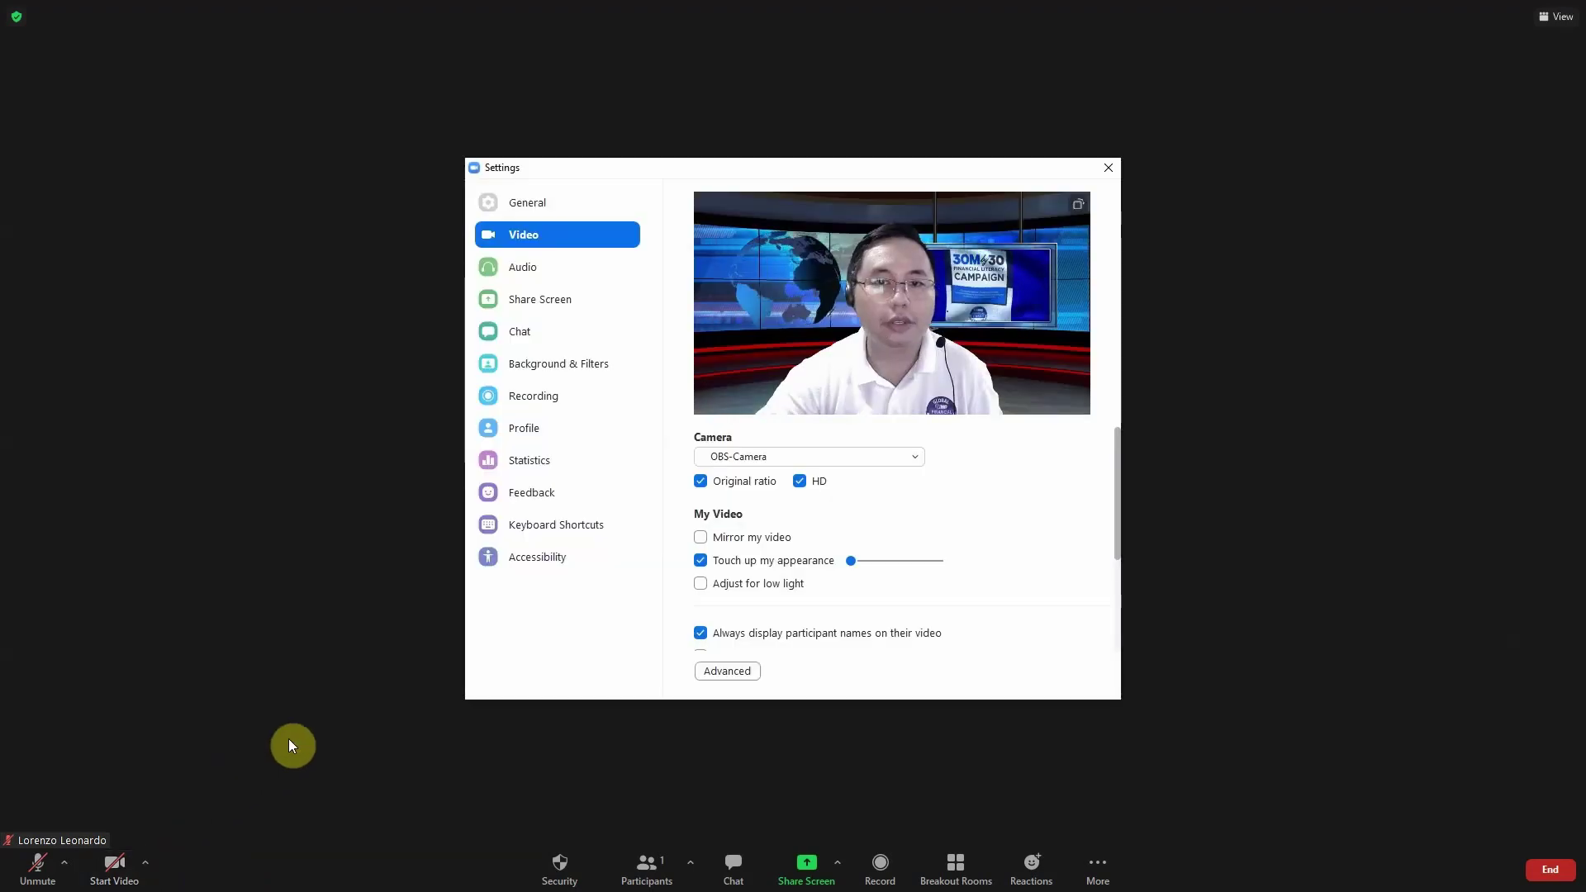
pyautogui.click(777, 460)
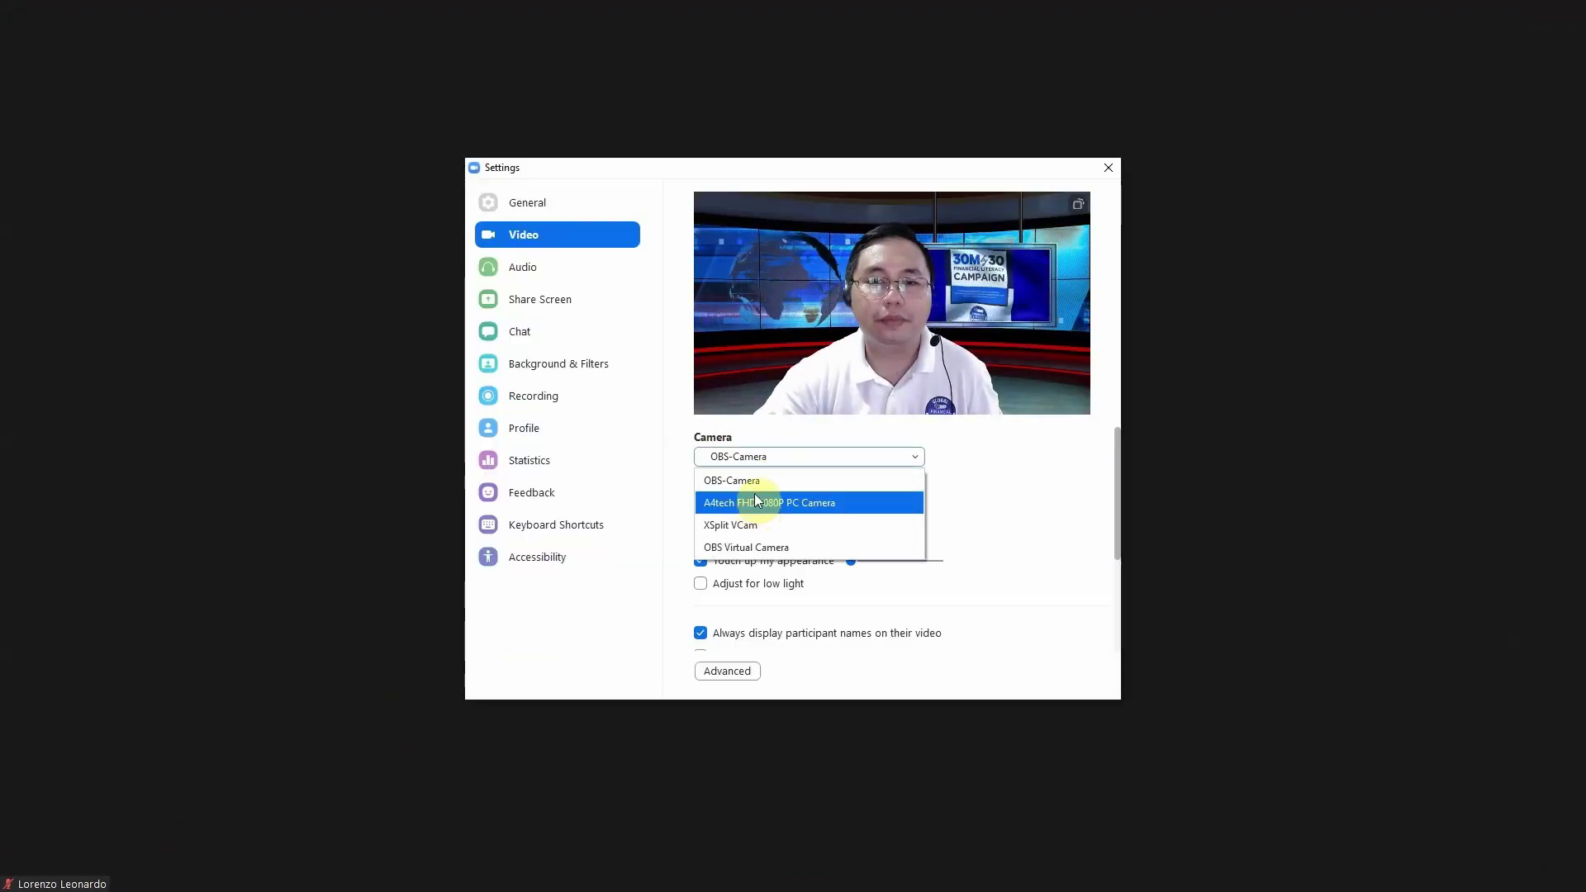
pyautogui.click(758, 482)
pyautogui.click(779, 459)
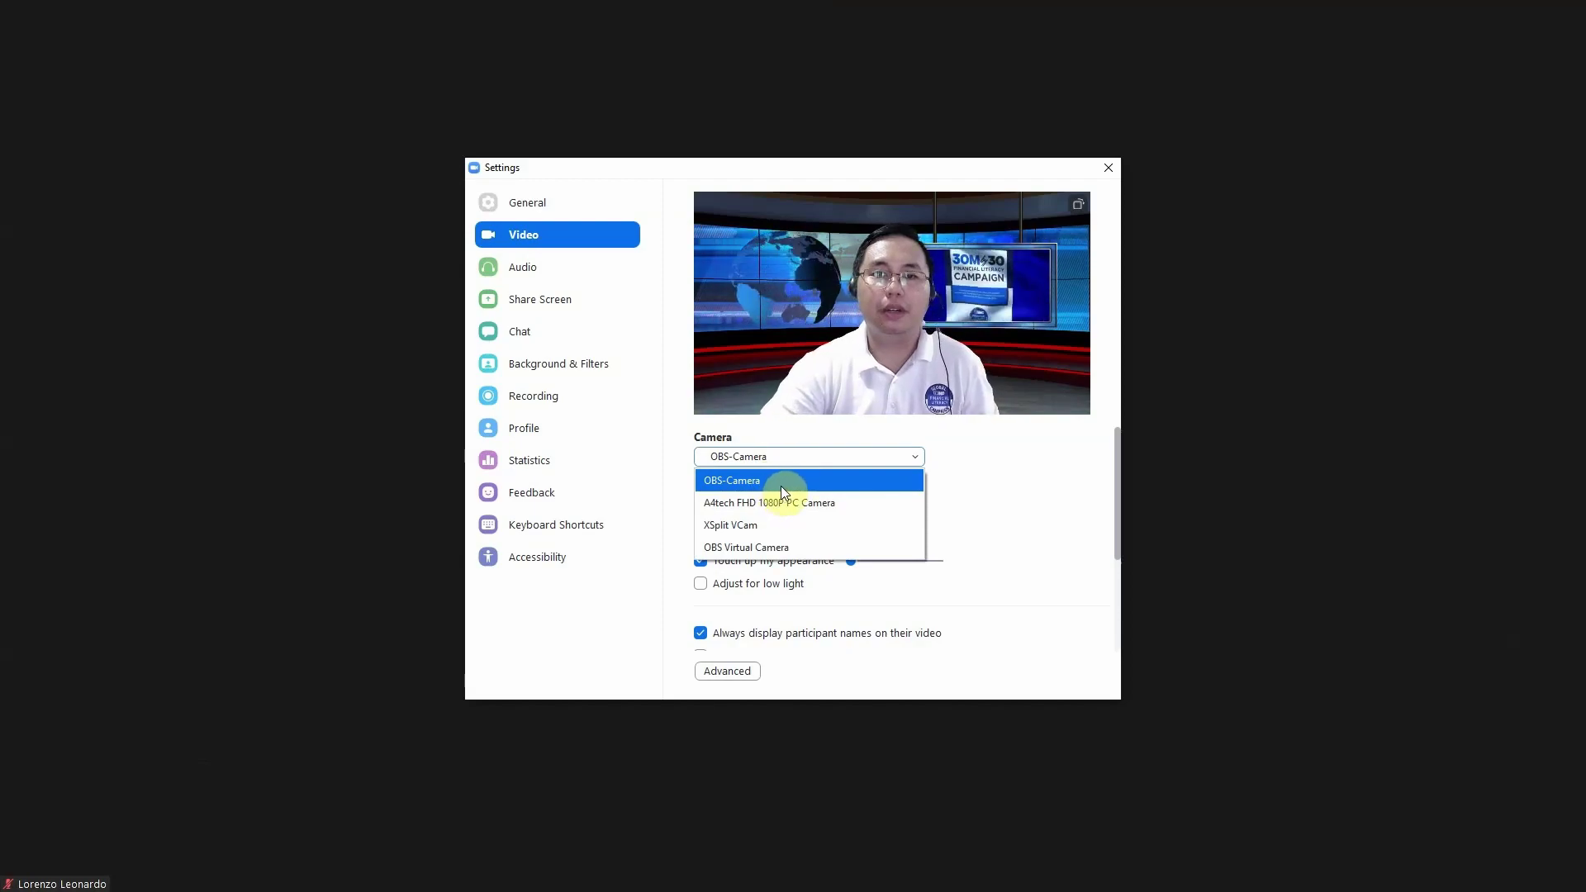
pyautogui.click(783, 482)
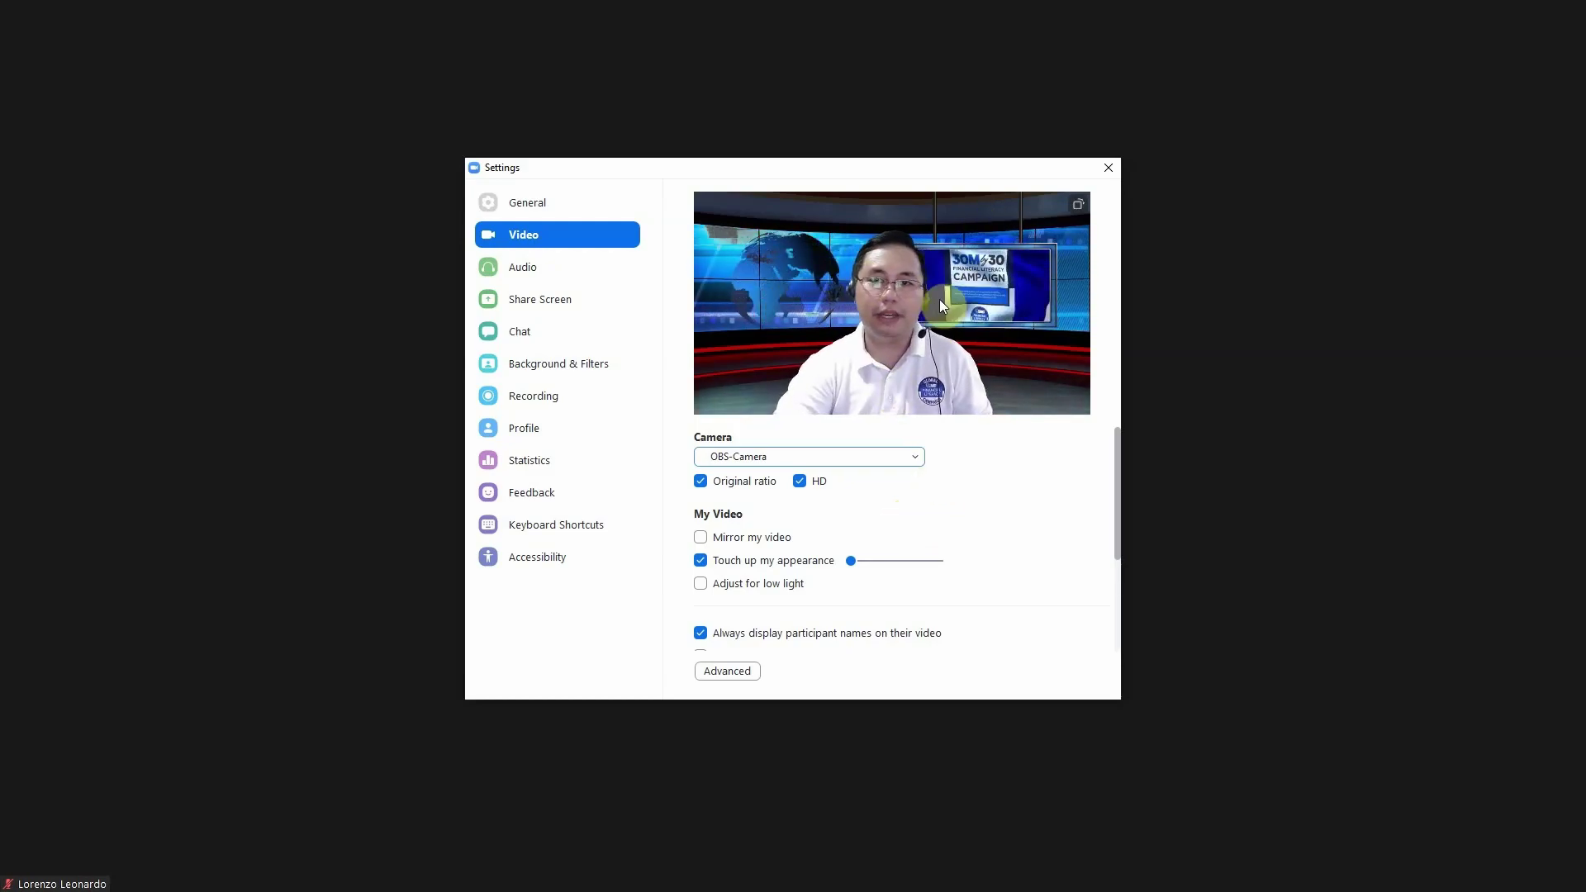
pyautogui.click(1108, 168)
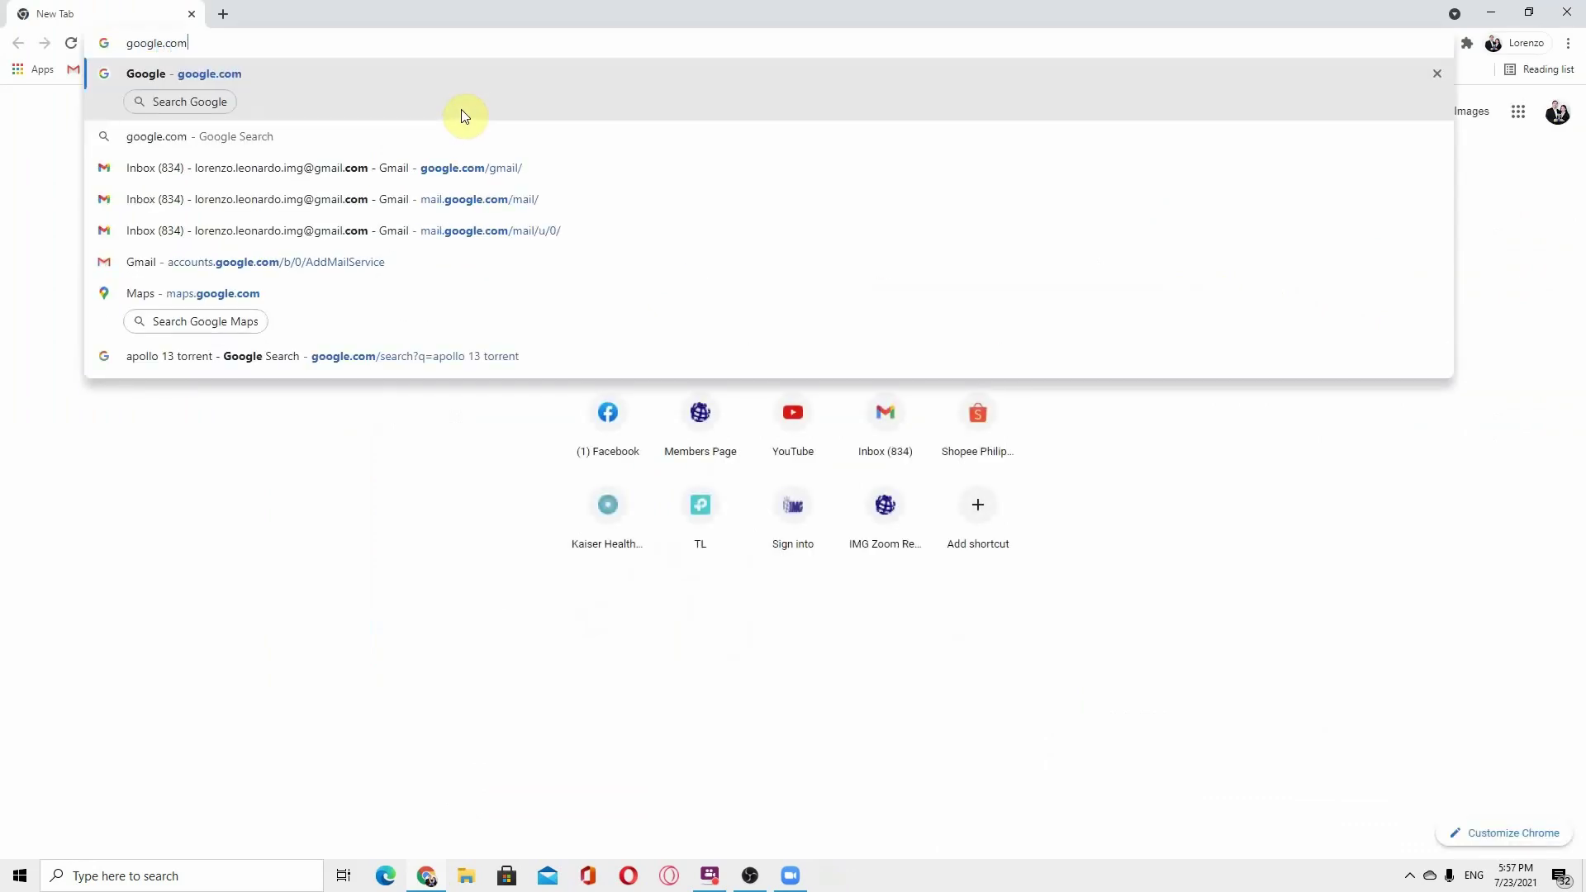
# Step: Load google.com and open Google Meet to start a meeting
pyautogui.press('Return')
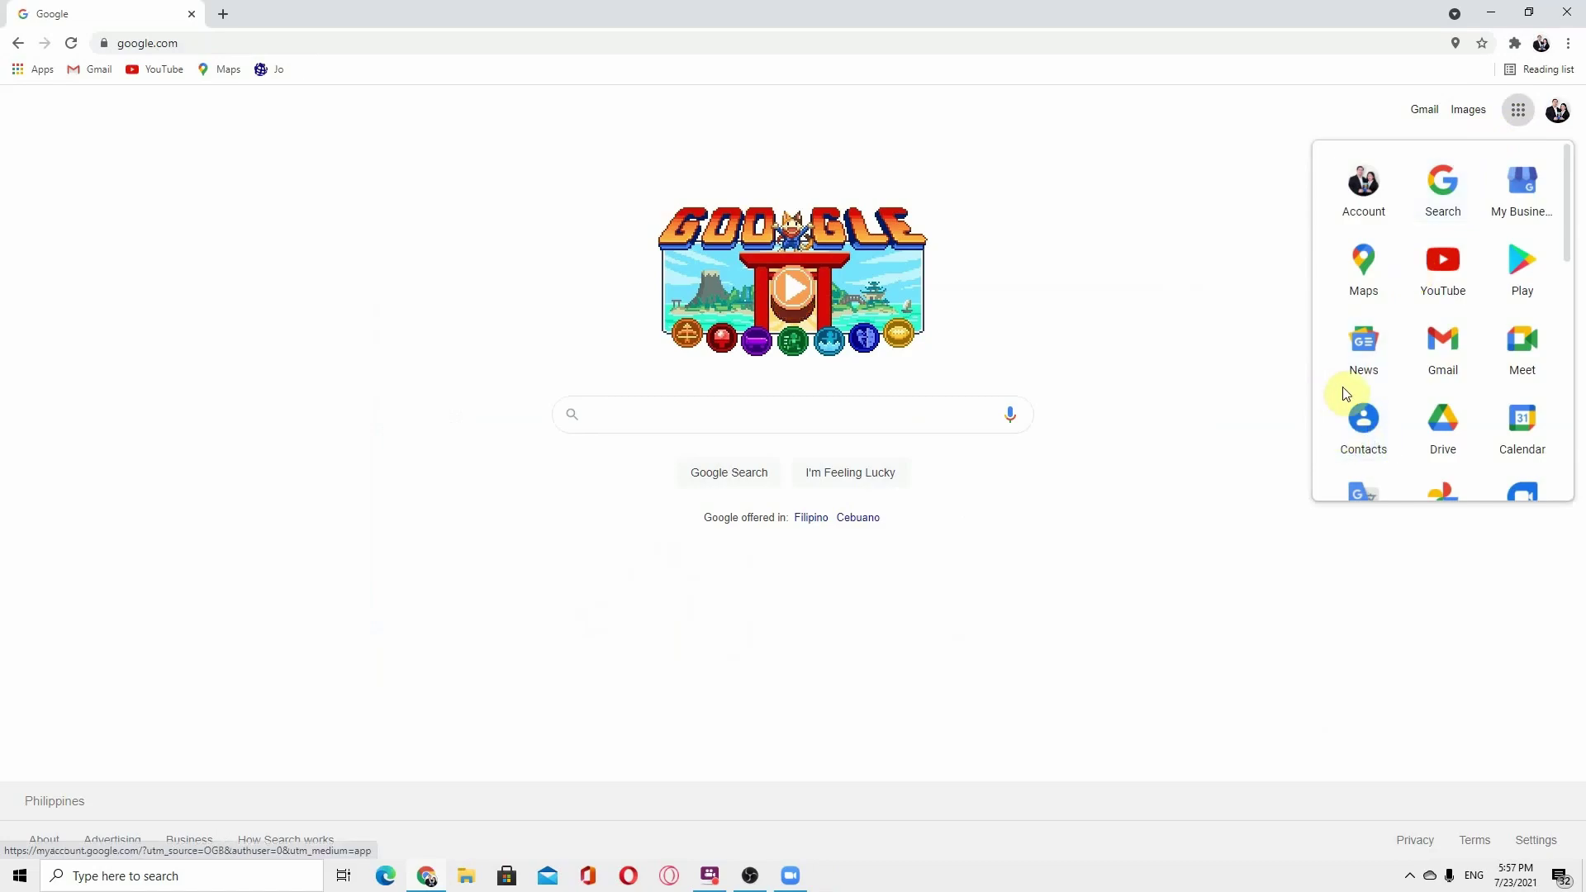
pyautogui.click(1522, 354)
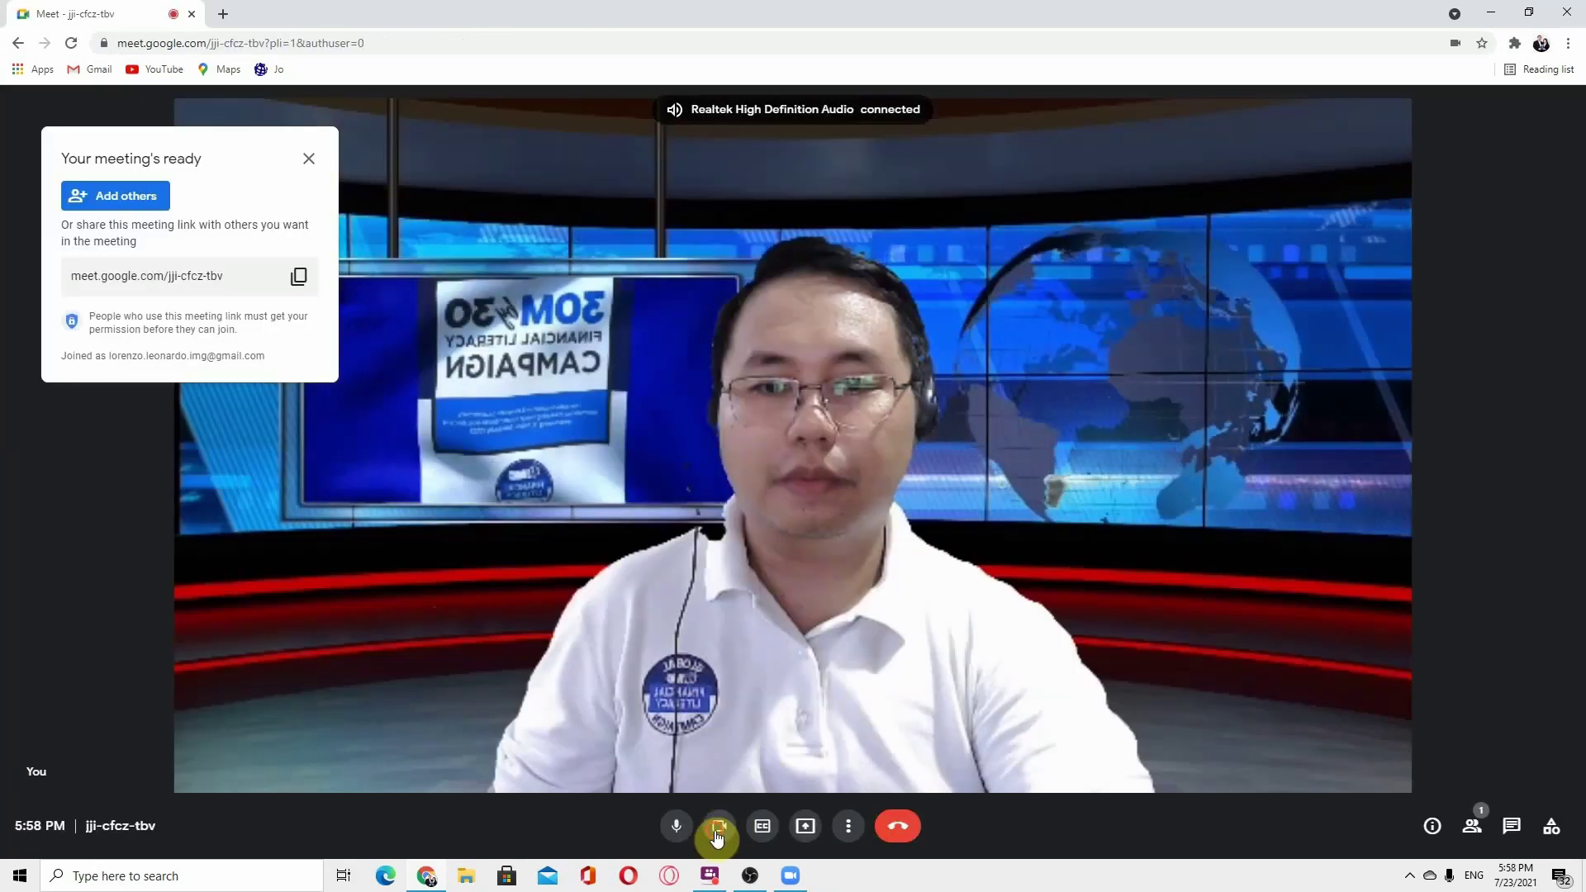
# Step: Confirm OBS-Camera in Meet's video settings, turn the camera on, and dismiss the meeting-ready card
pyautogui.click(719, 826)
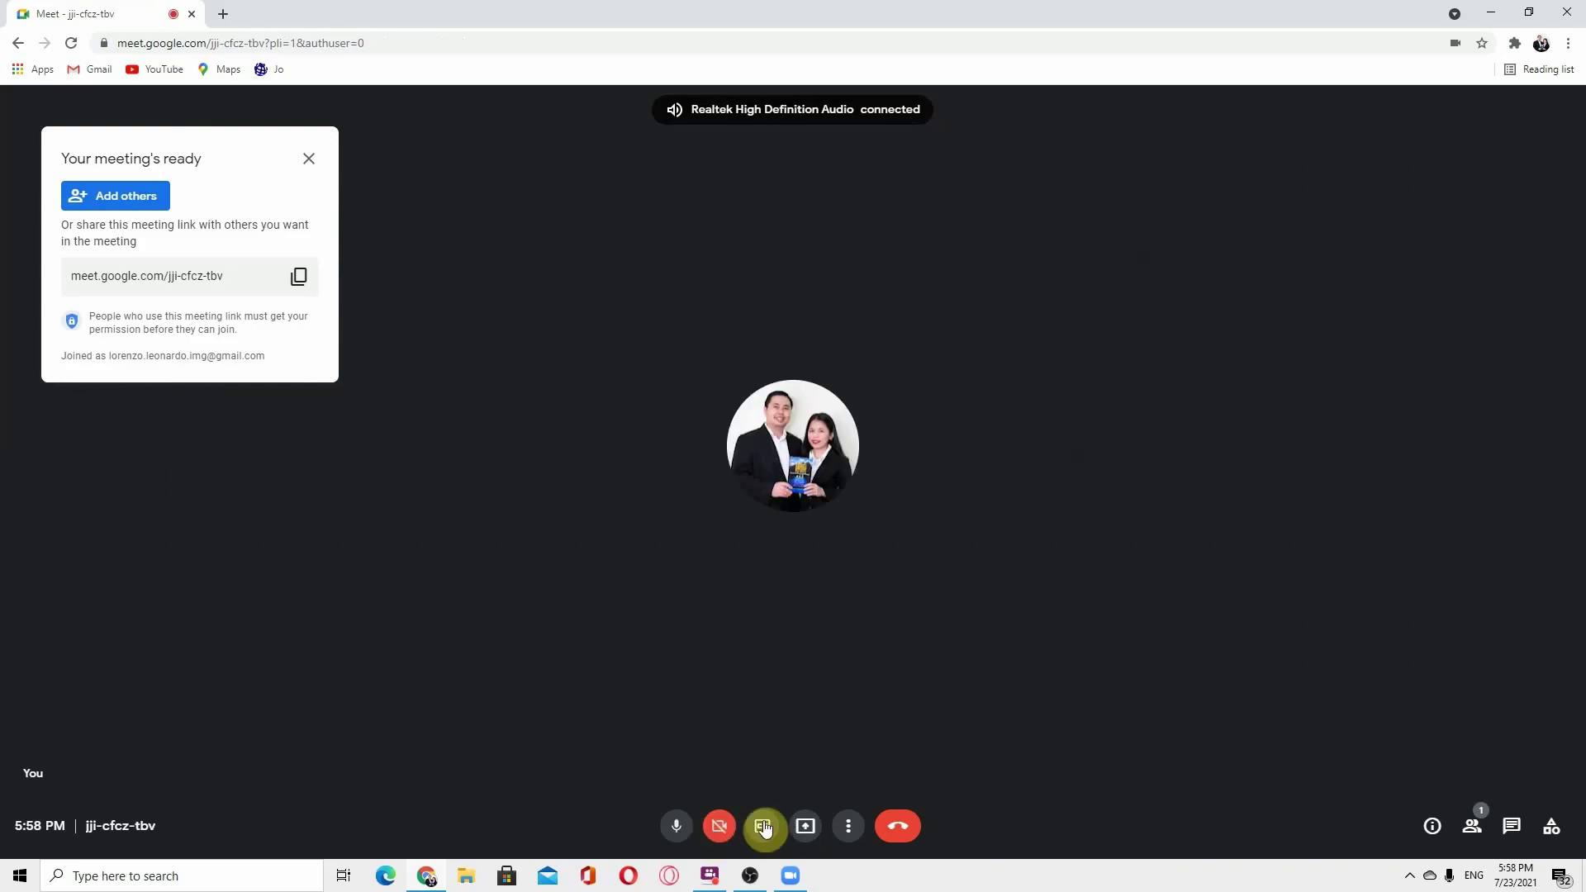
pyautogui.click(849, 828)
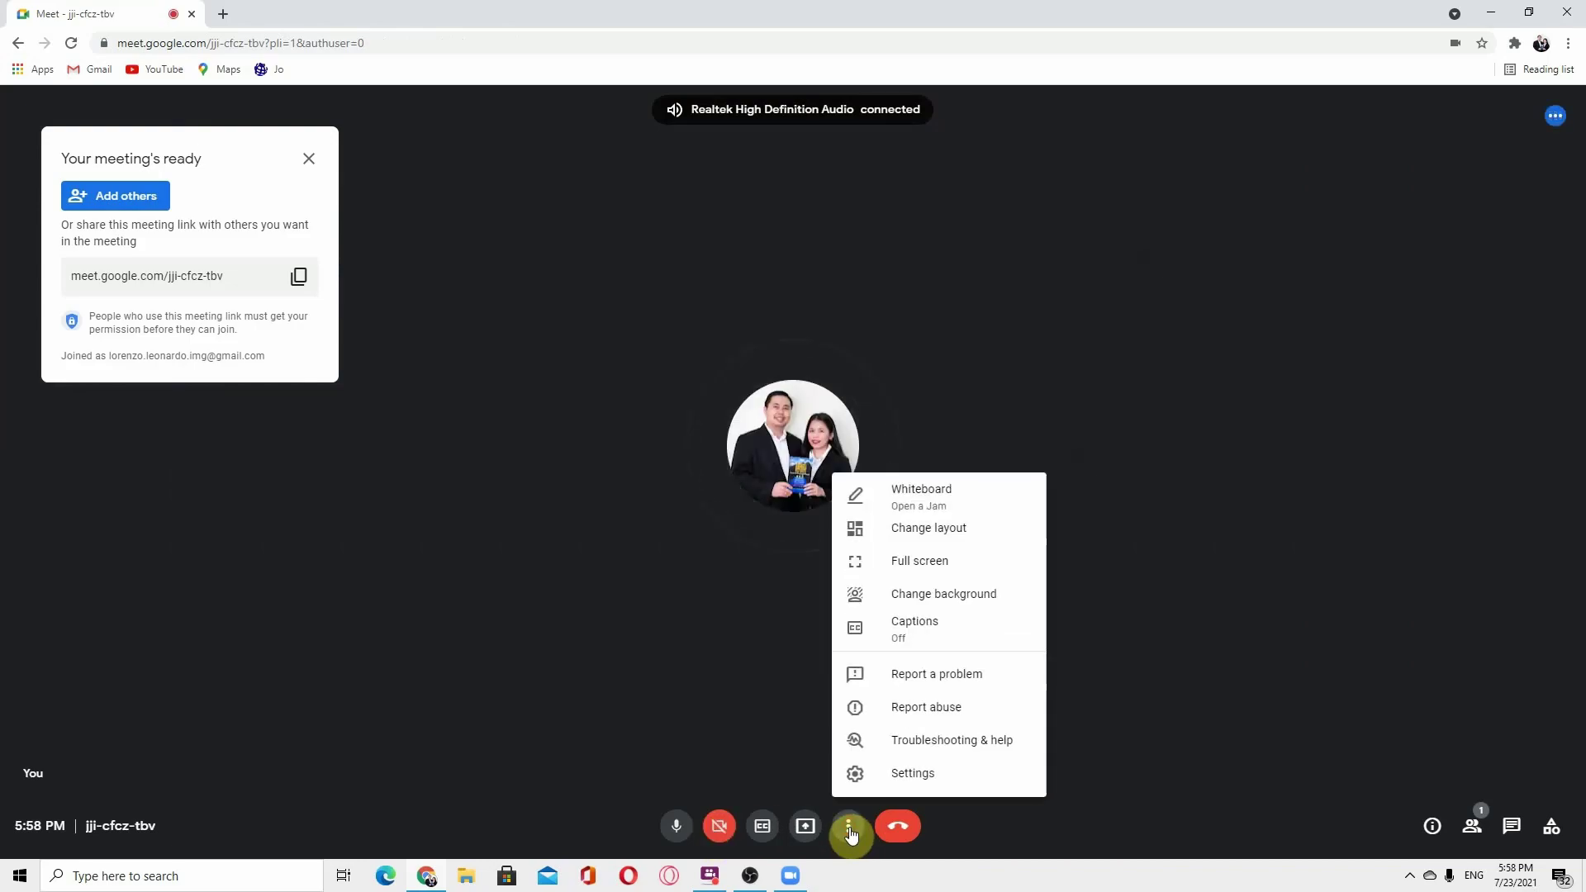
pyautogui.click(877, 774)
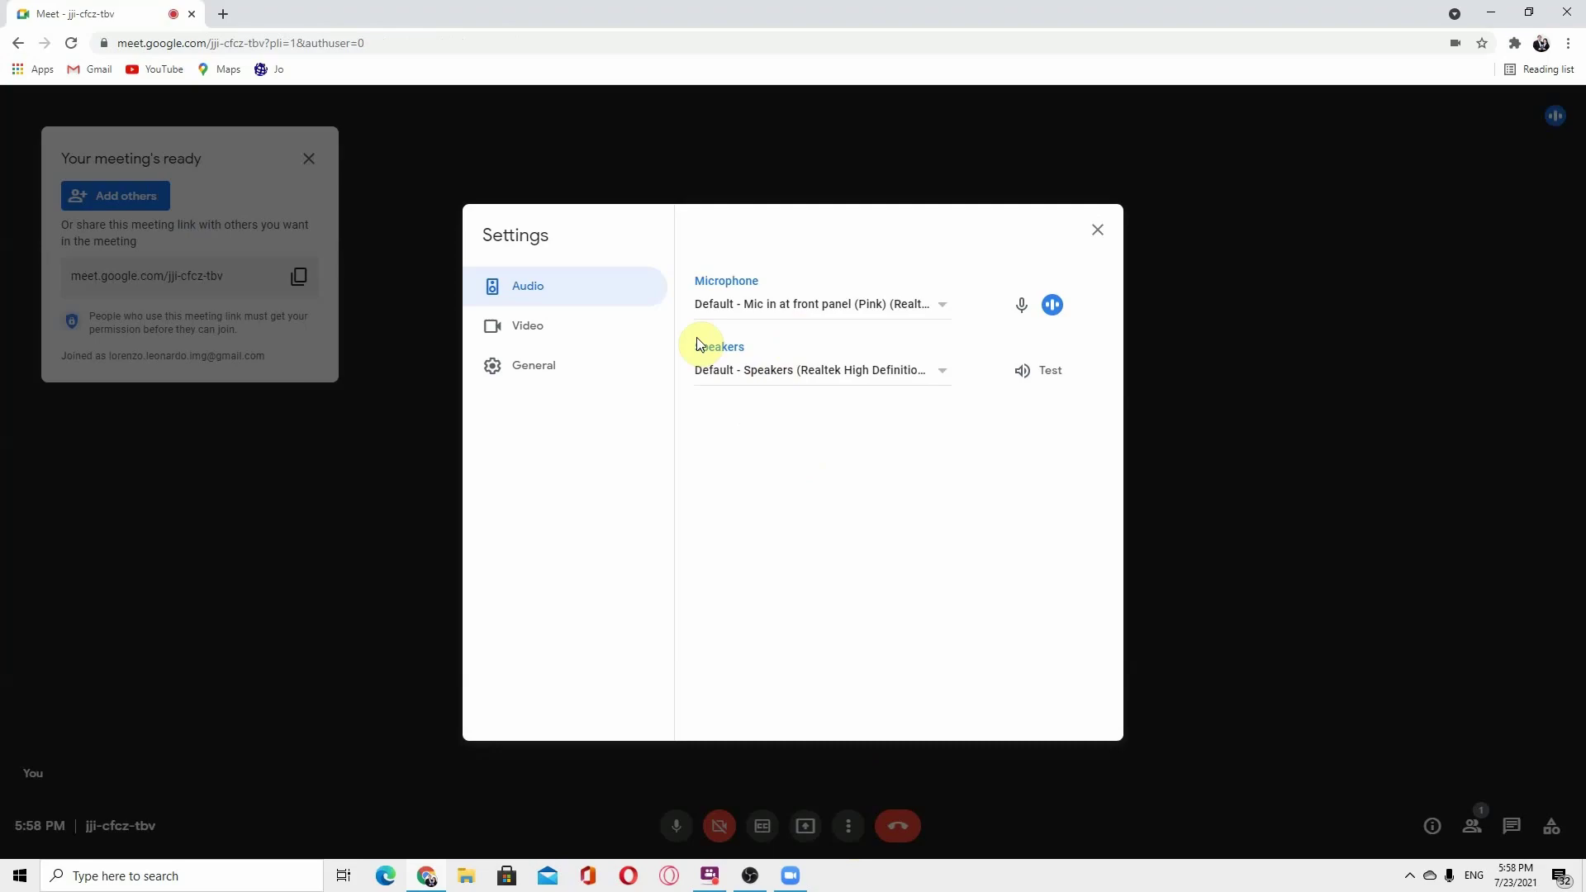
pyautogui.click(523, 330)
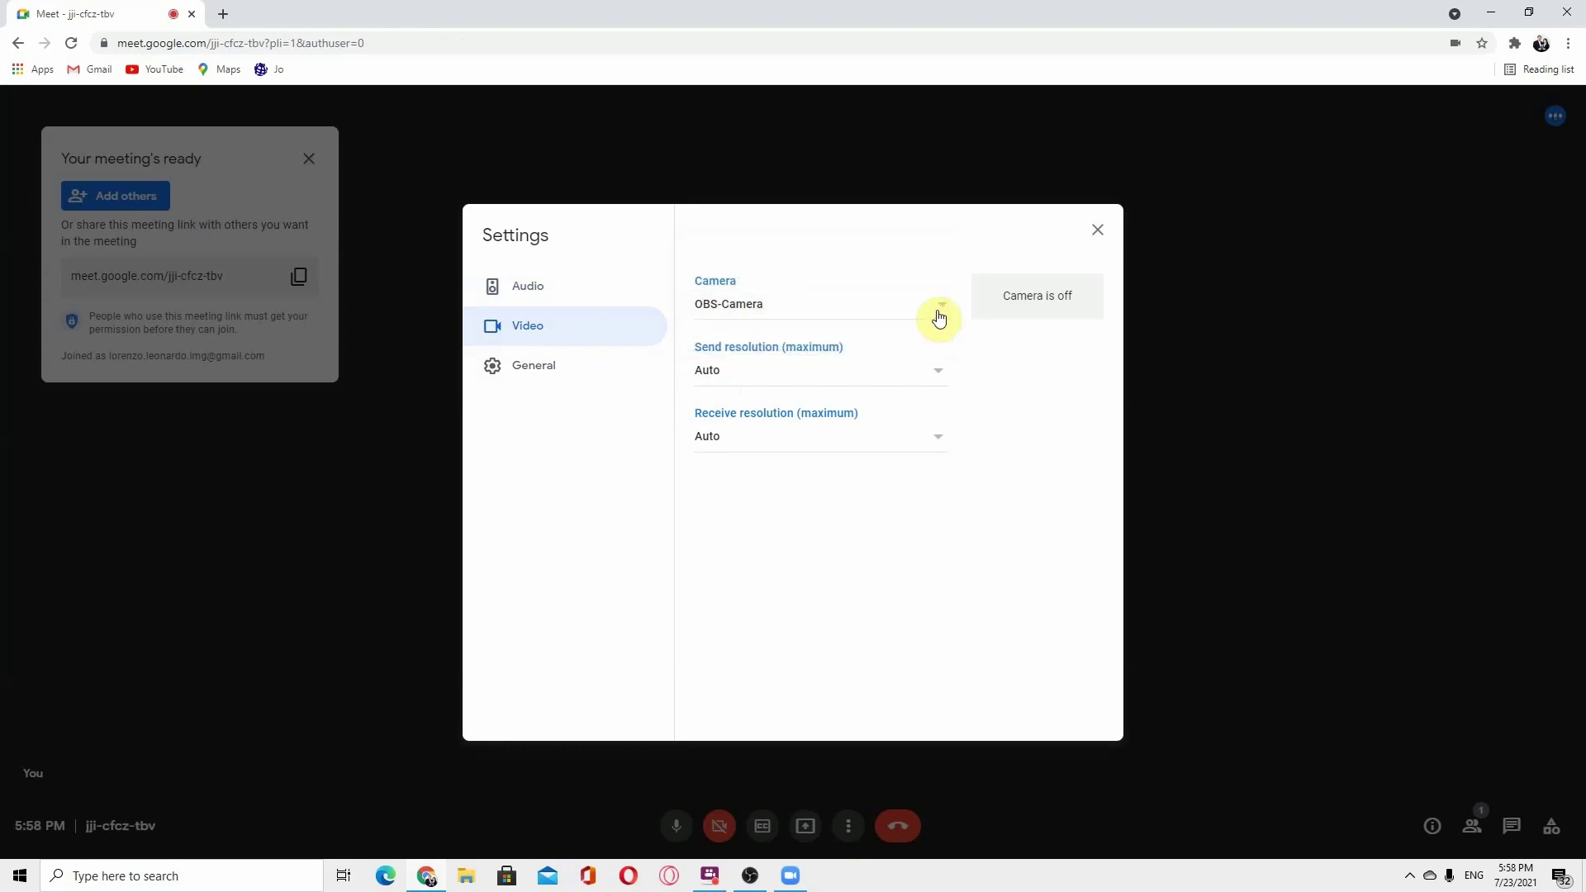
pyautogui.click(1097, 231)
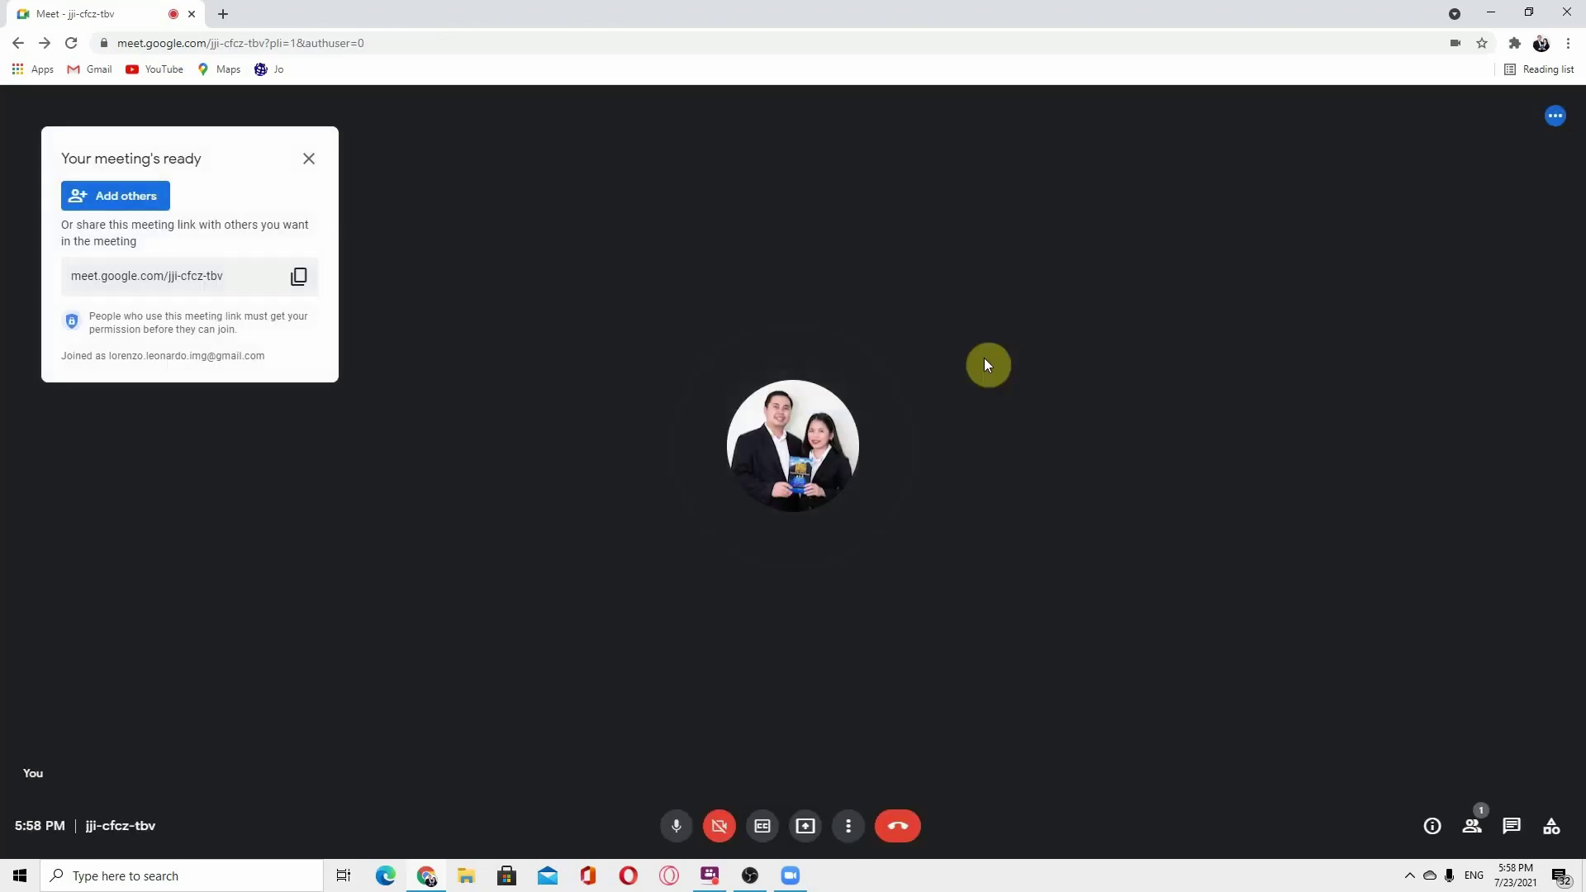
pyautogui.click(721, 826)
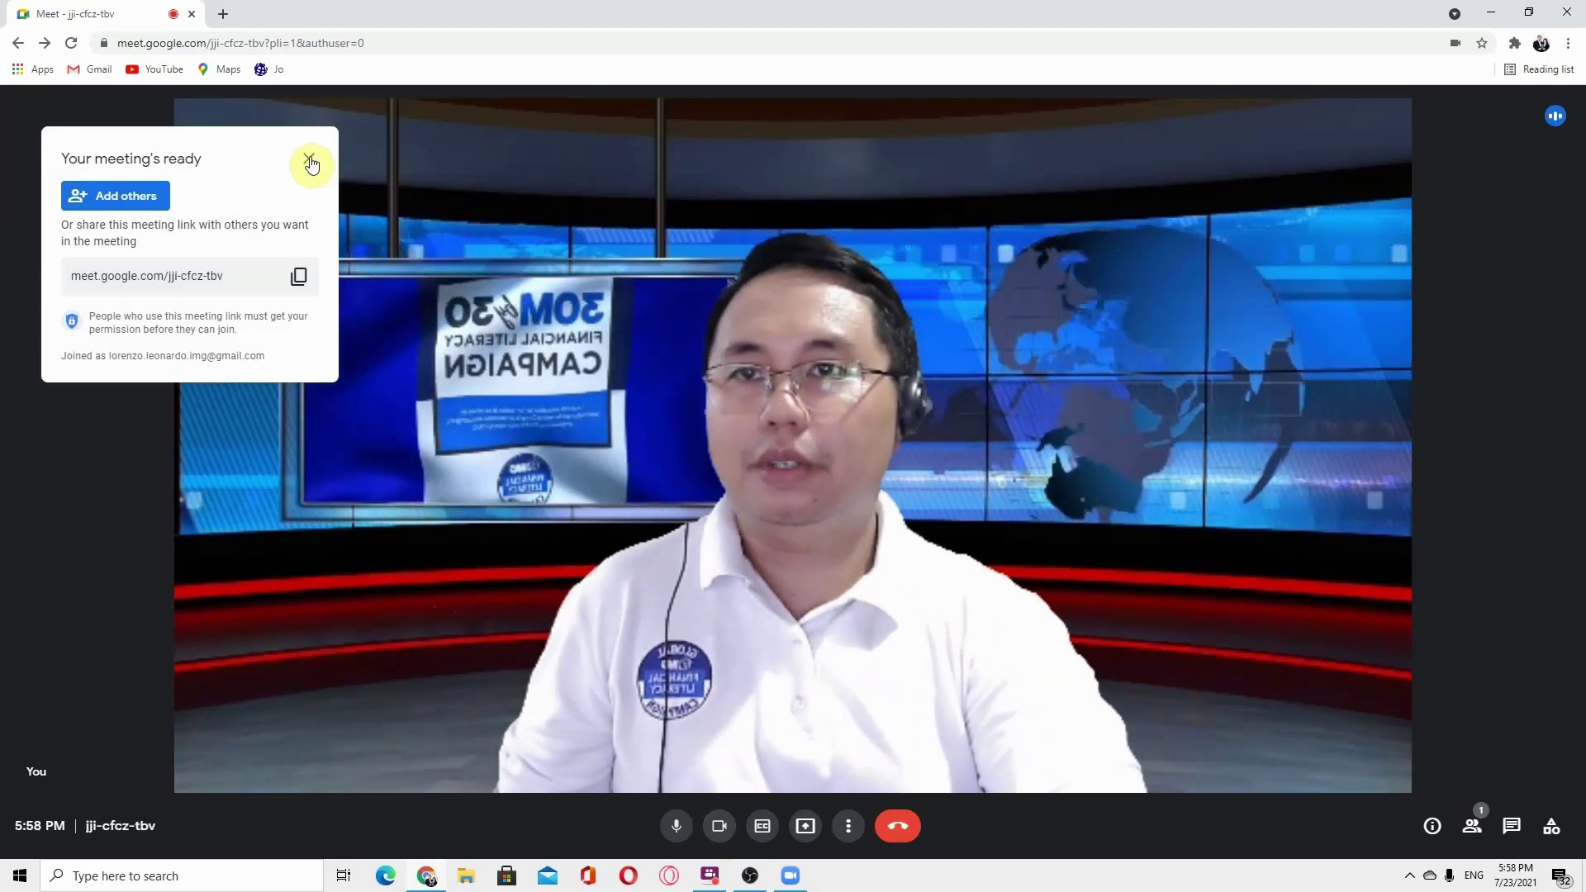
pyautogui.click(309, 158)
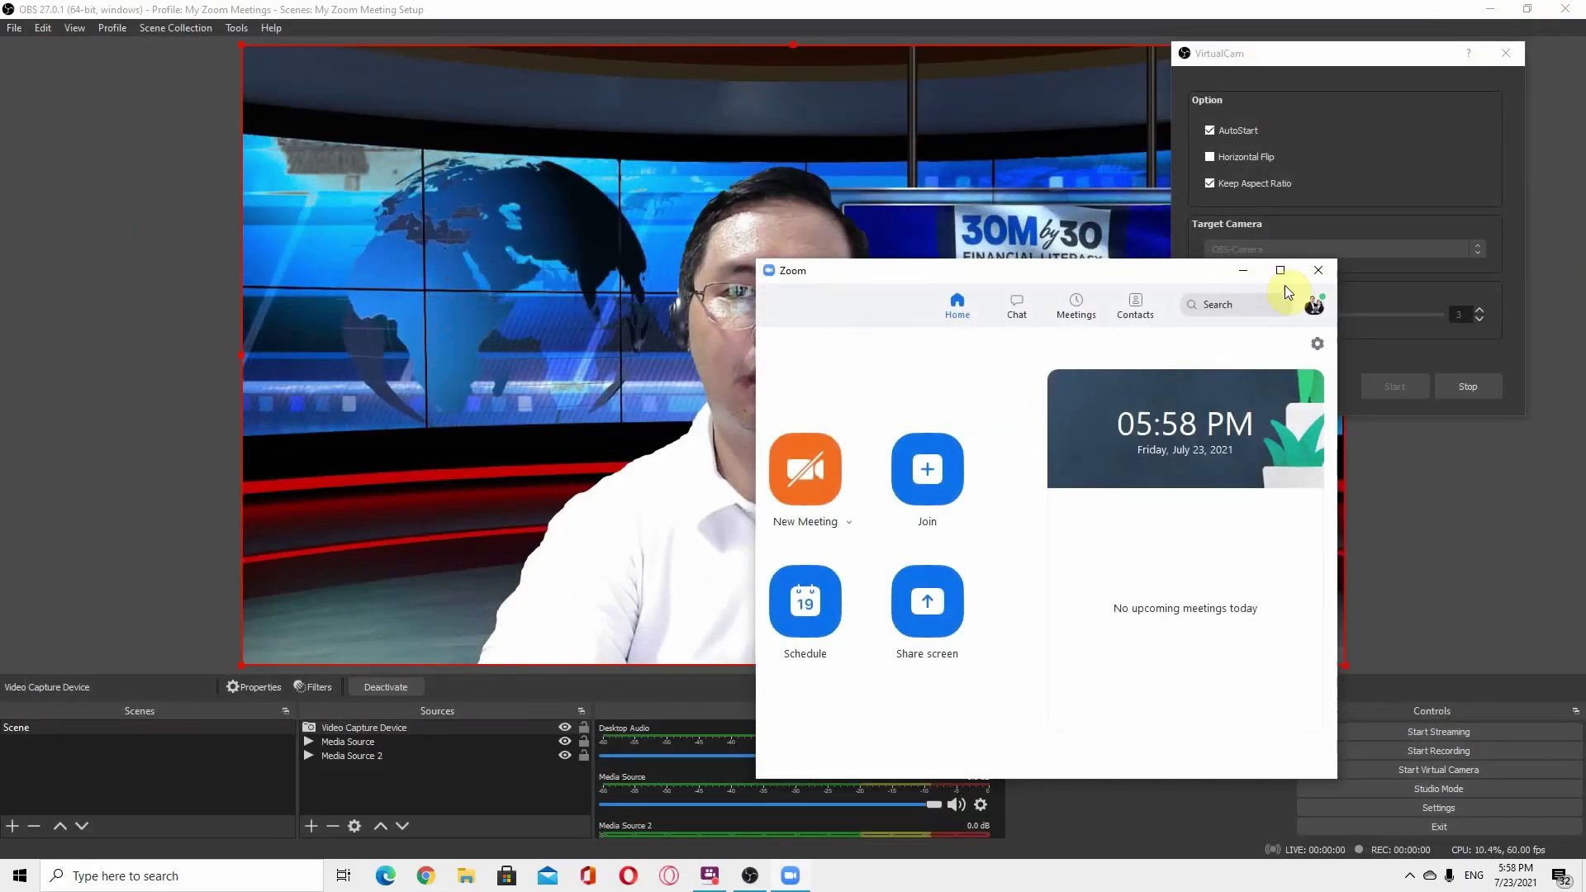
# Step: Minimize the Zoom window to reveal OBS Studio's scene preview
pyautogui.click(1243, 272)
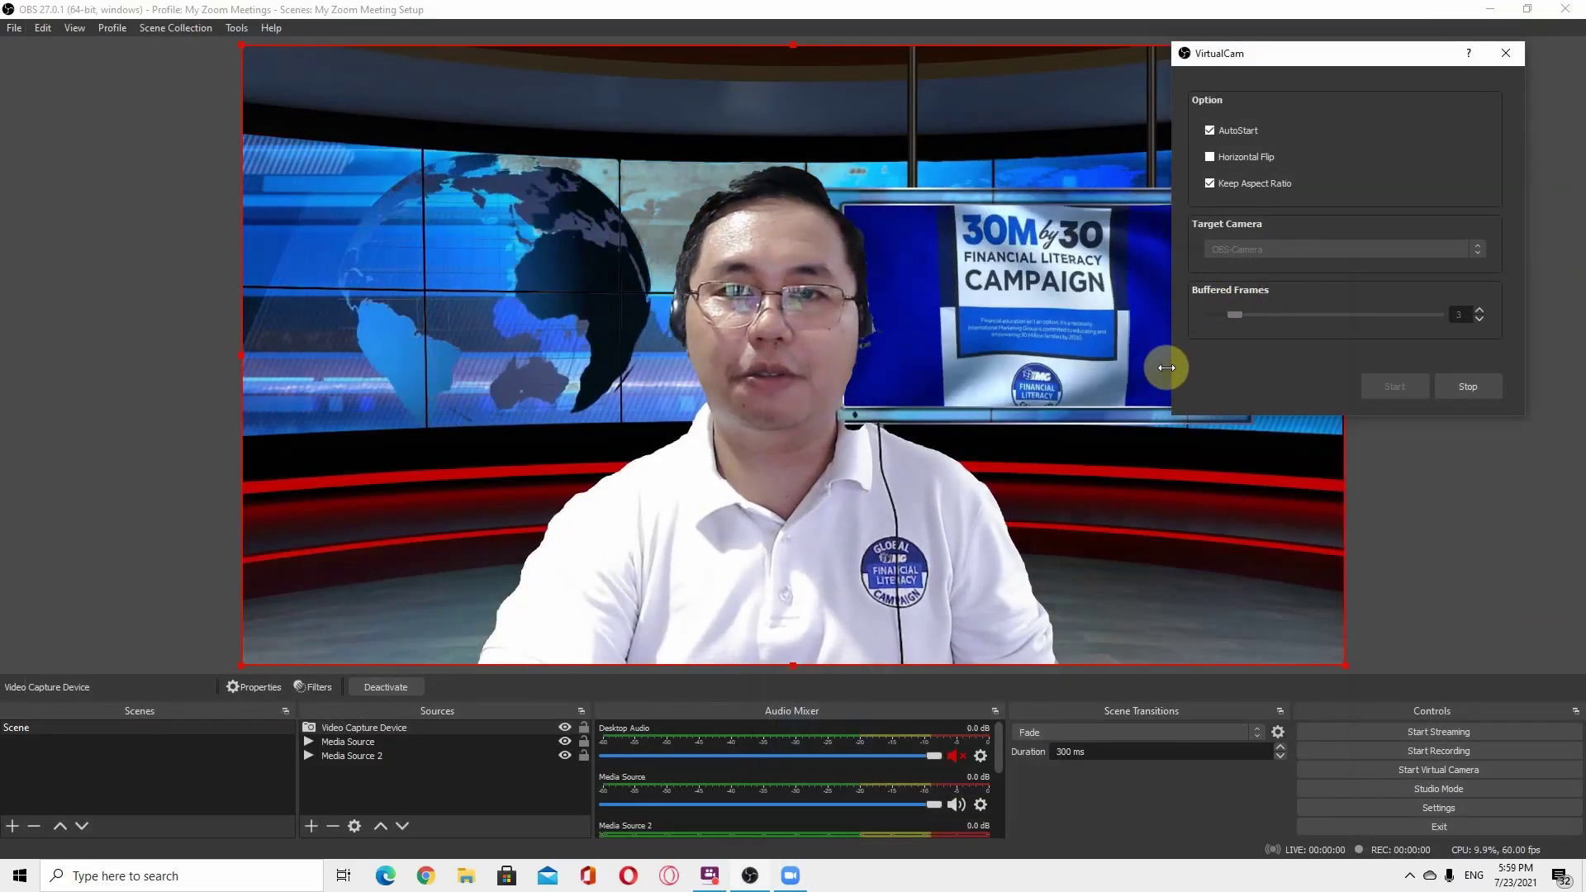